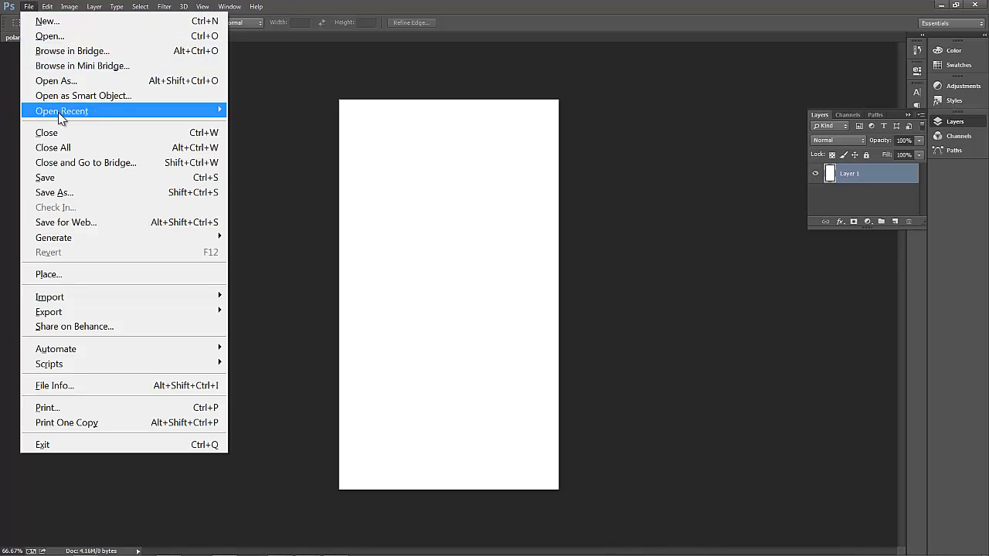
Open the photo DSC_7711 from the photos folder inside Plan A.
left_click(51, 36)
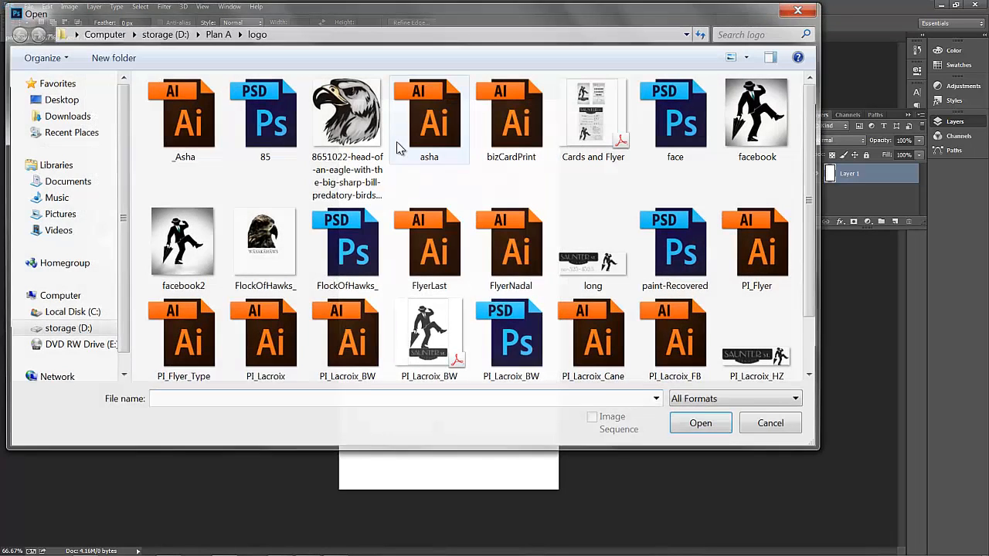
scroll(424, 177, "down", 1)
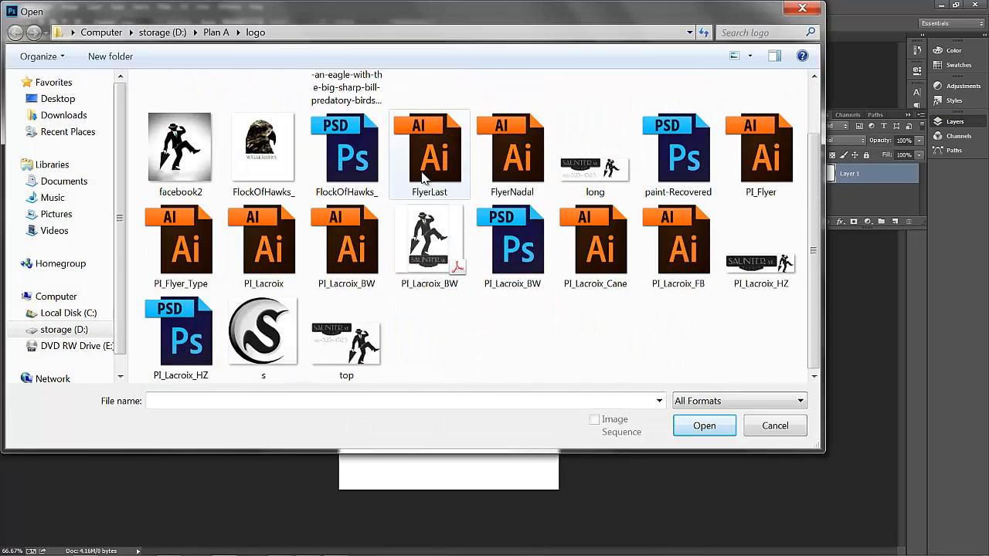
scroll(425, 177, "up", 2)
left_click(217, 32)
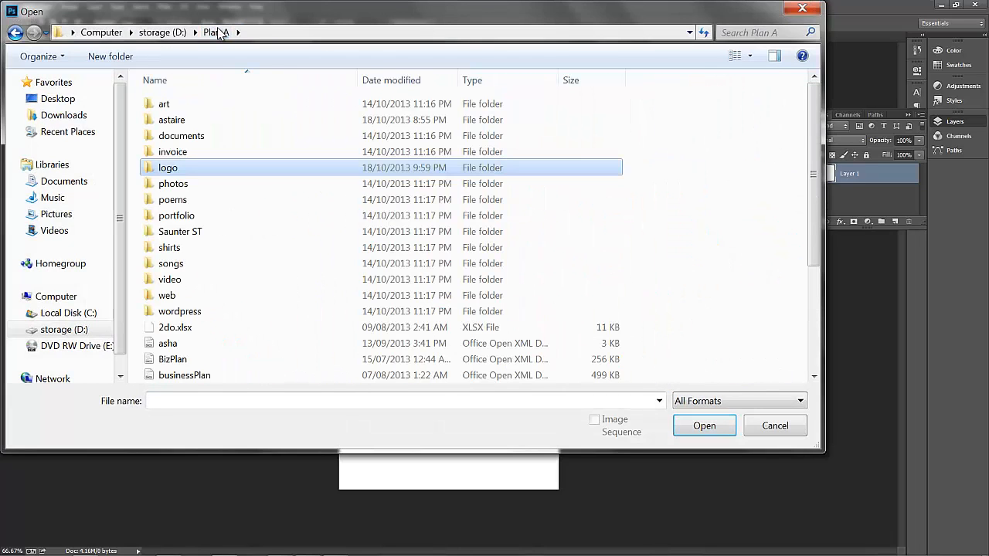
left_click(185, 184)
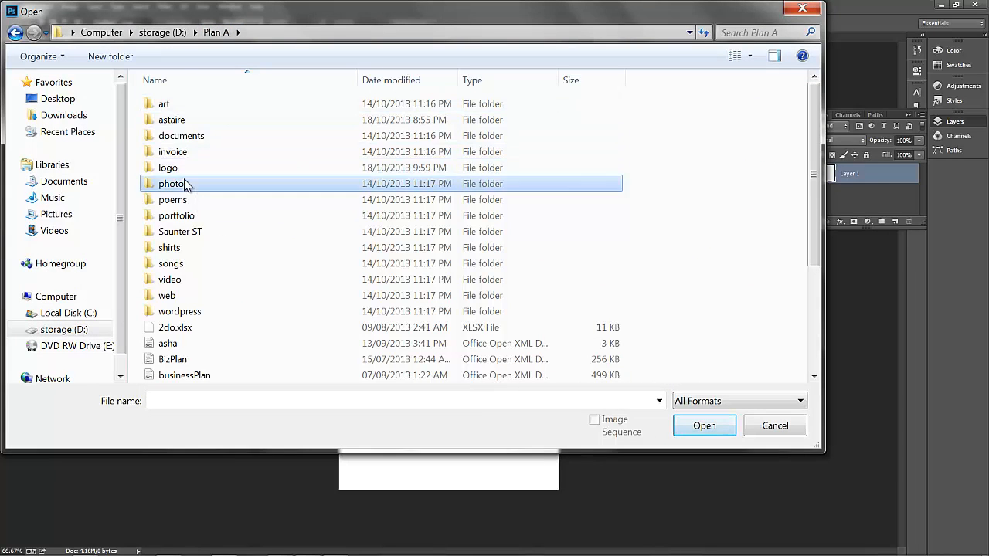
double_click(186, 184)
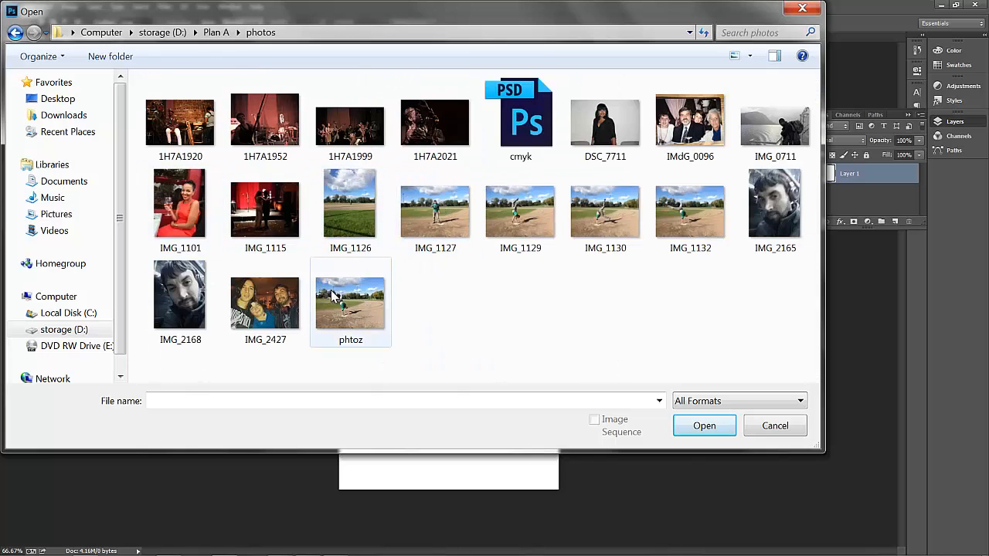
left_click(591, 135)
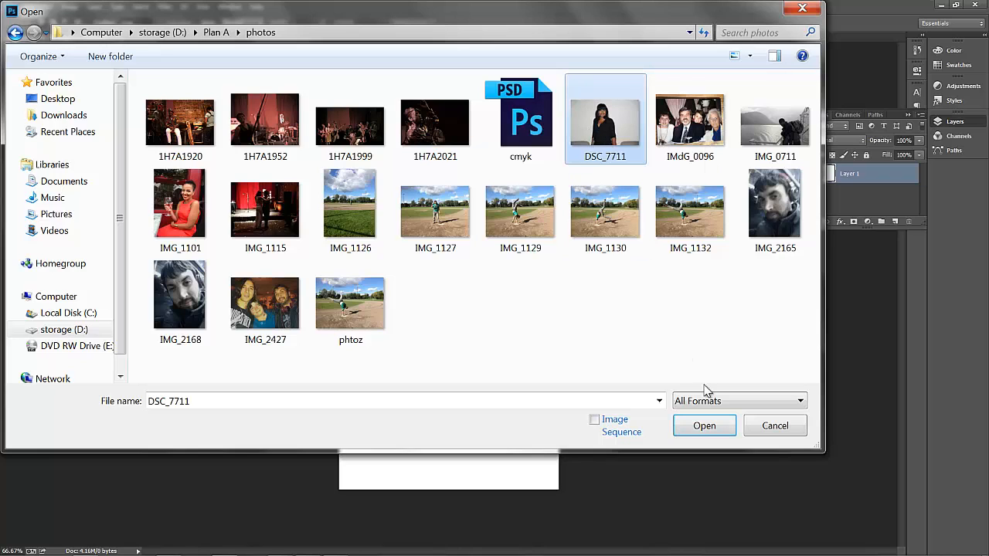
left_click(700, 427)
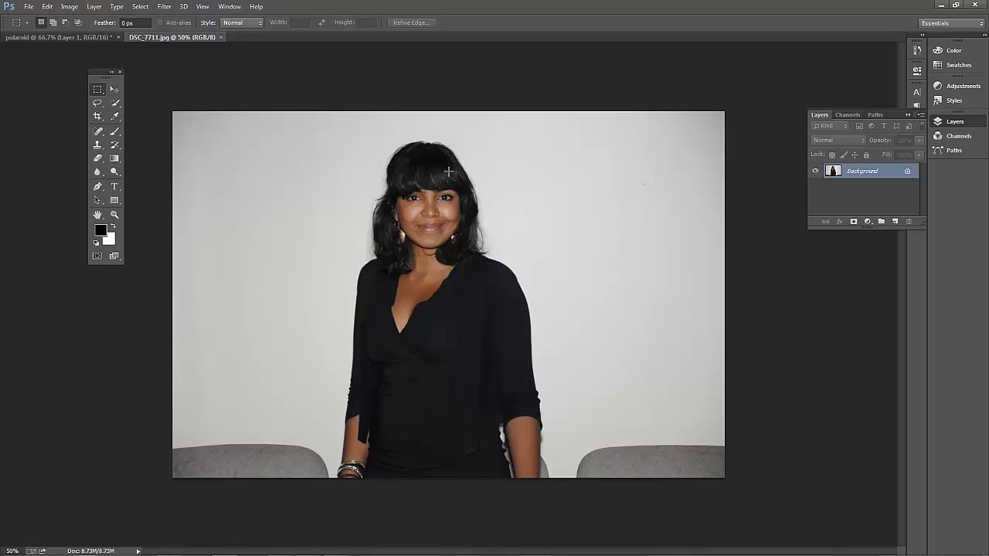
Select the grey wall behind the woman with the Magic Wand tool.
left_click(116, 106)
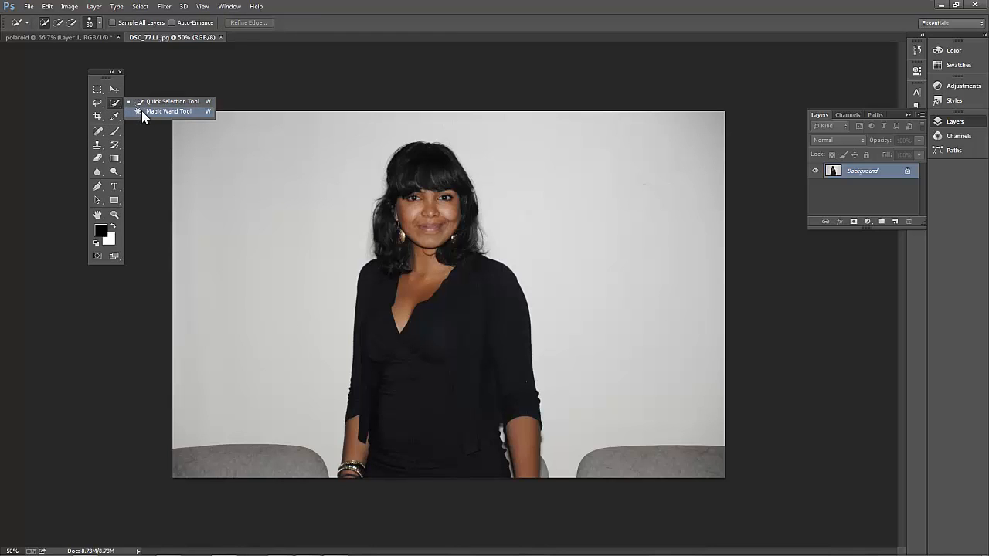
left_click(141, 111)
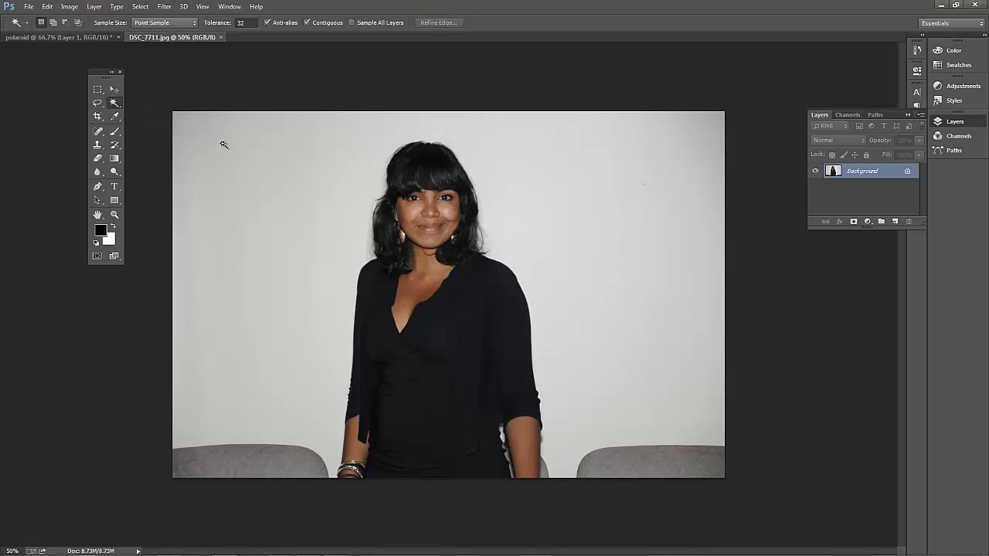
left_click(278, 224)
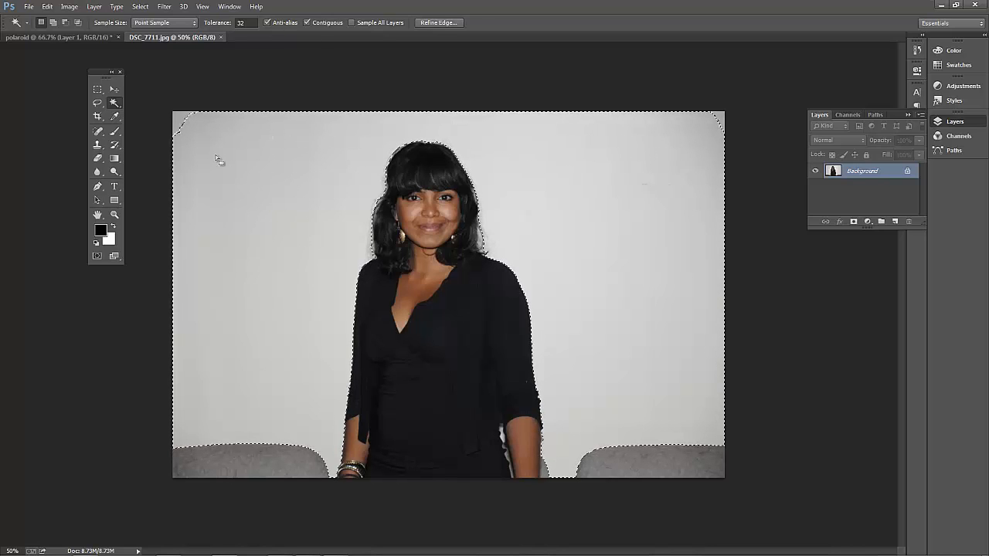
Set the Magic Wand tolerance to 3 and try selecting parts of the wall and the black dress.
left_click(244, 23)
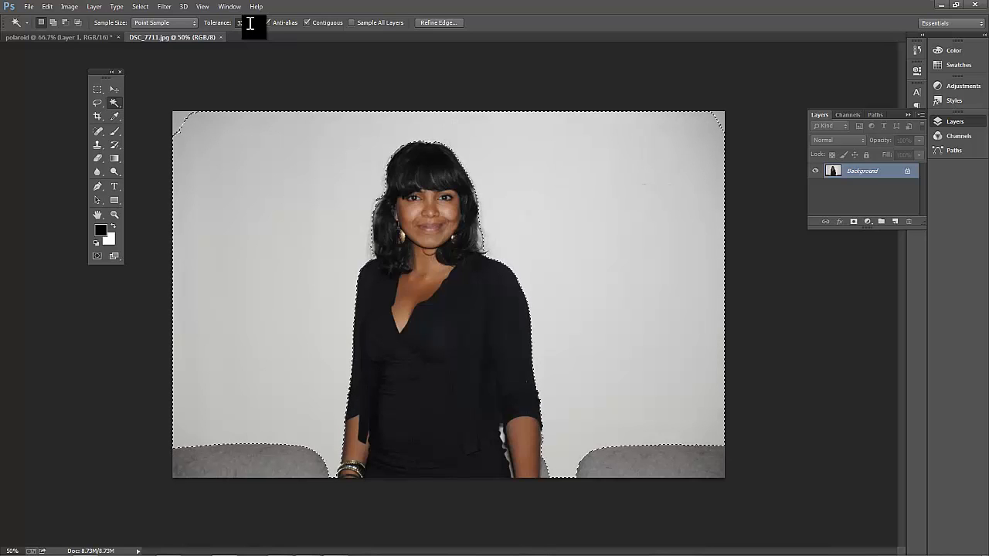
double_click(246, 22)
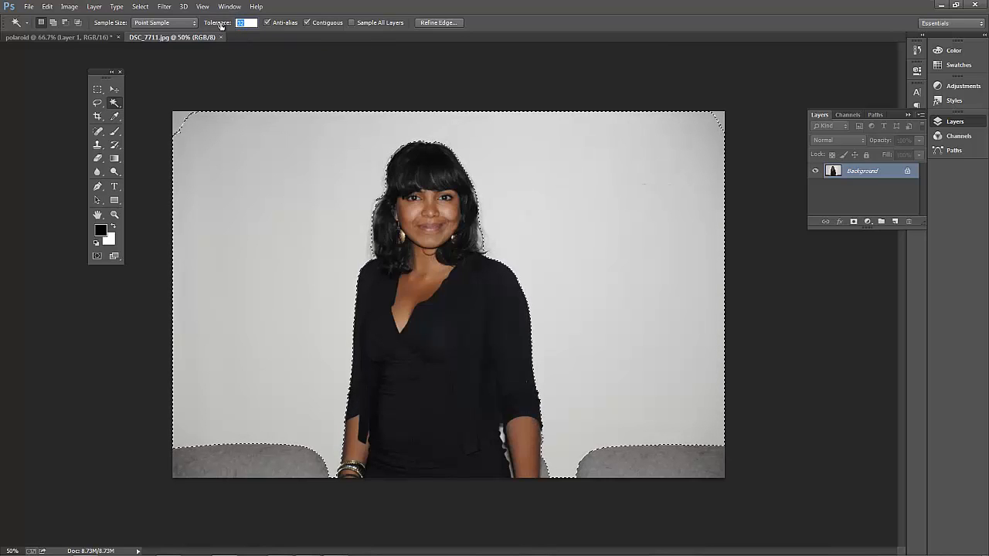
type("3")
left_click(280, 169)
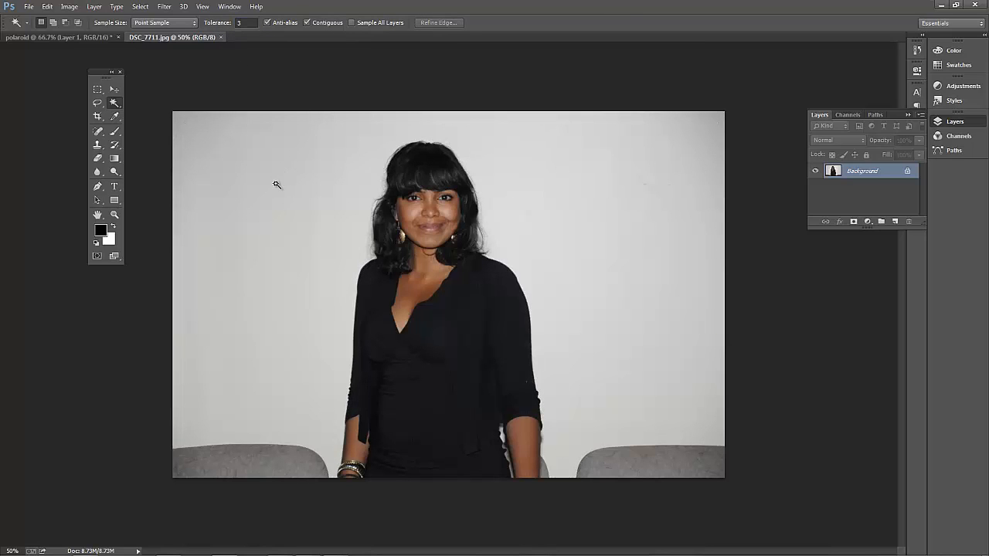
left_click(277, 184)
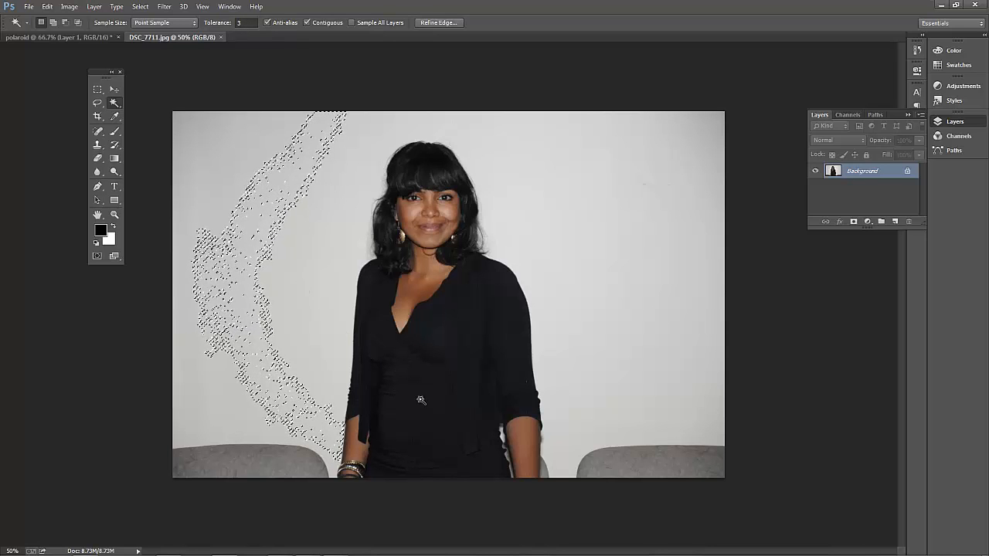
left_click(468, 411)
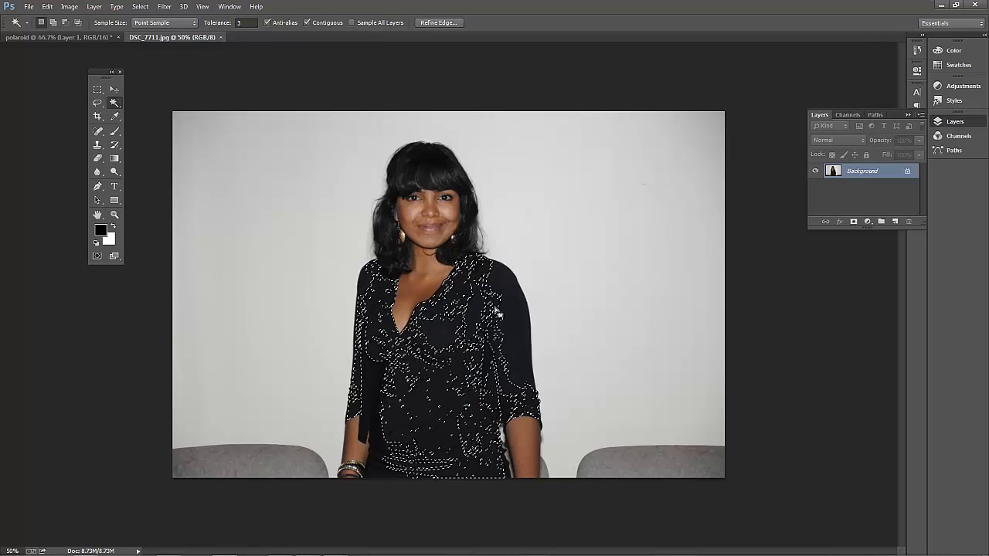
left_click(570, 275)
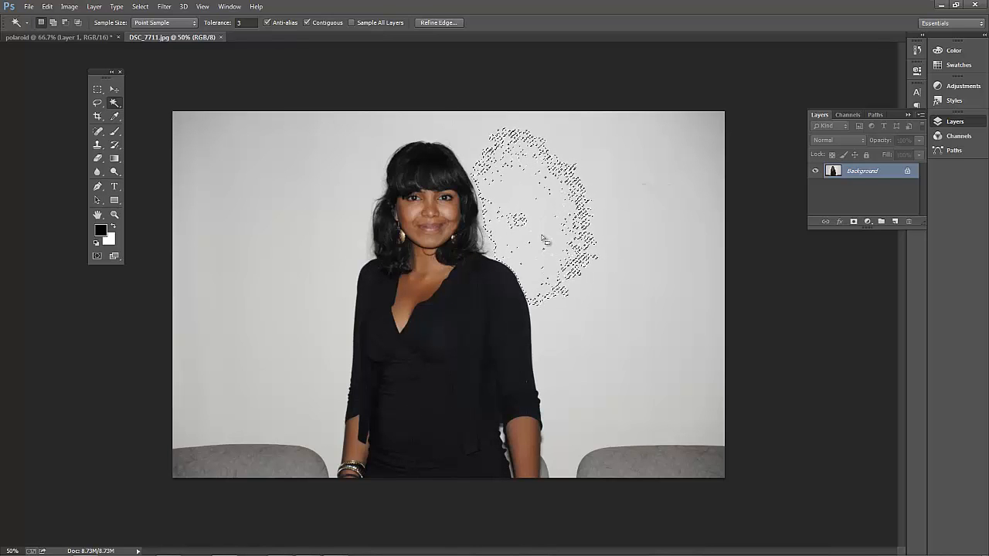
Select the wall with the Magic Wand at tolerance 30 and add its upper-left corner to the selection.
left_click(246, 22)
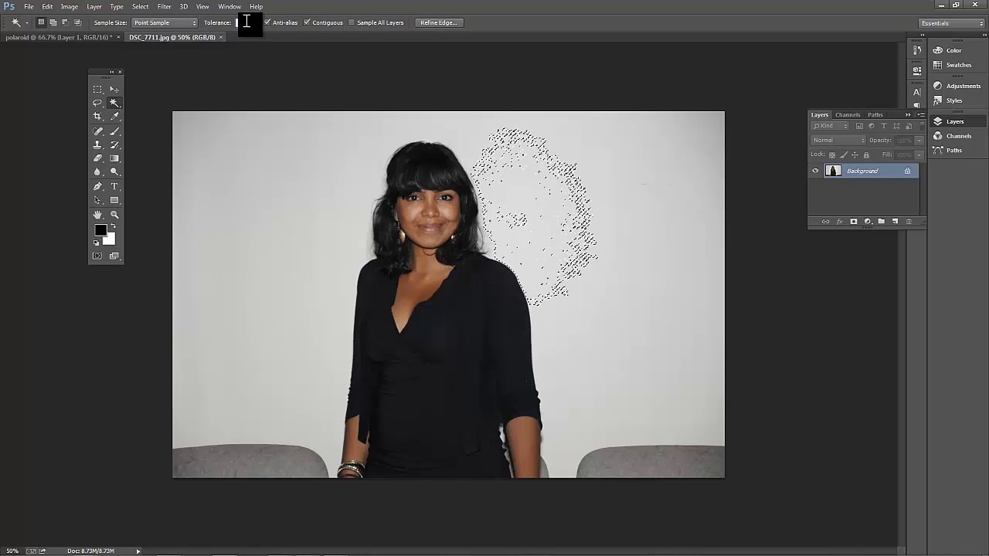
key("BackSpace")
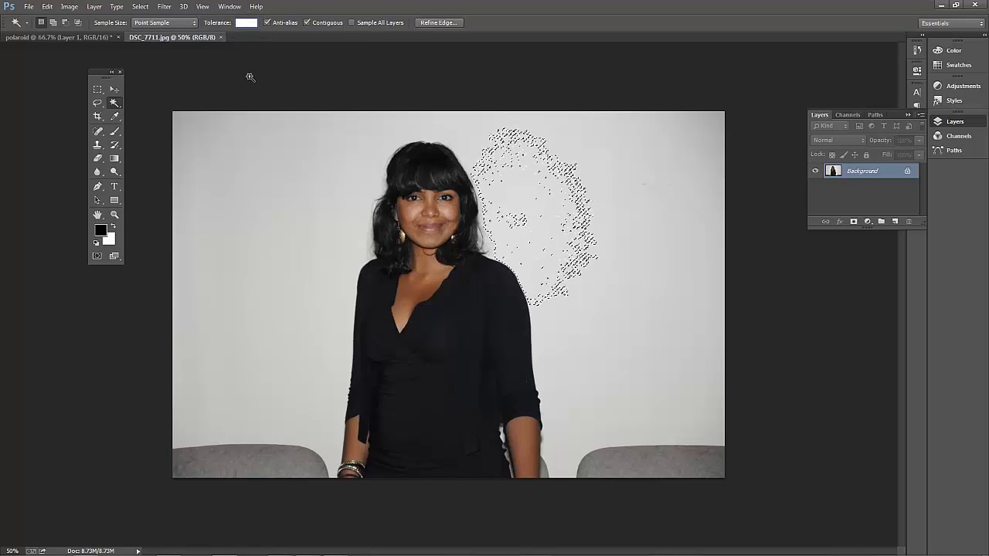
type("30")
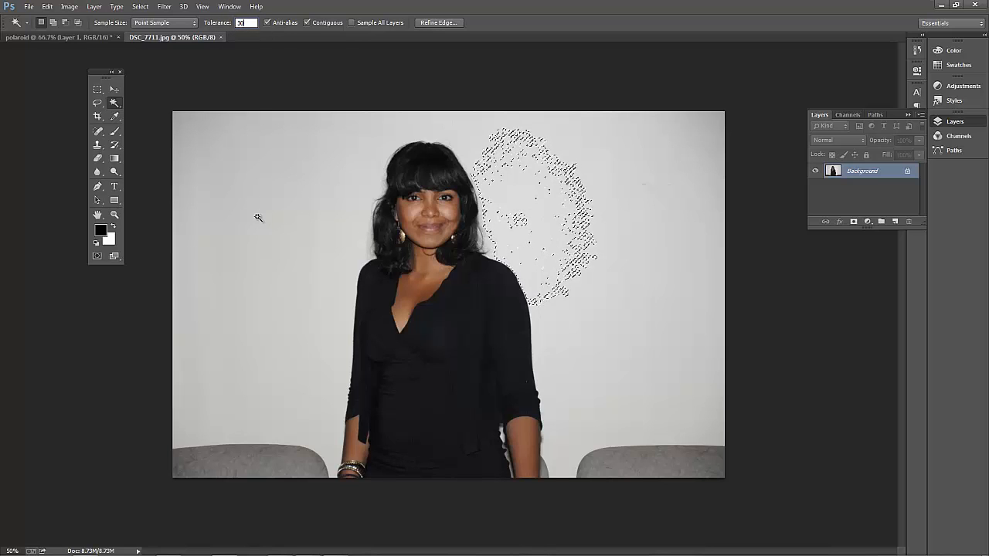
left_click(261, 259)
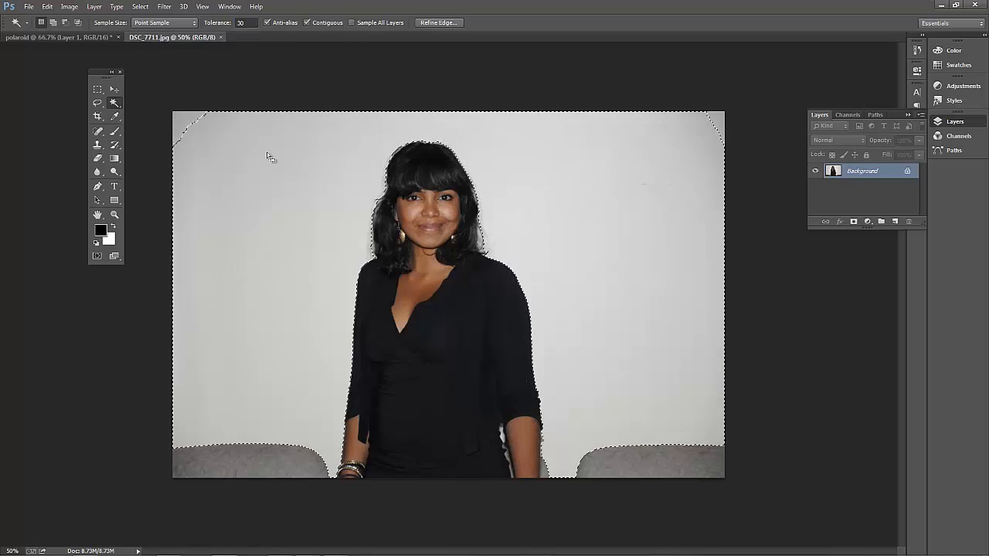
left_click(179, 127, "shift")
Subtract the strip of wall beside the left edge of the woman's hair from the selection.
left_click(59, 25)
left_click(65, 22)
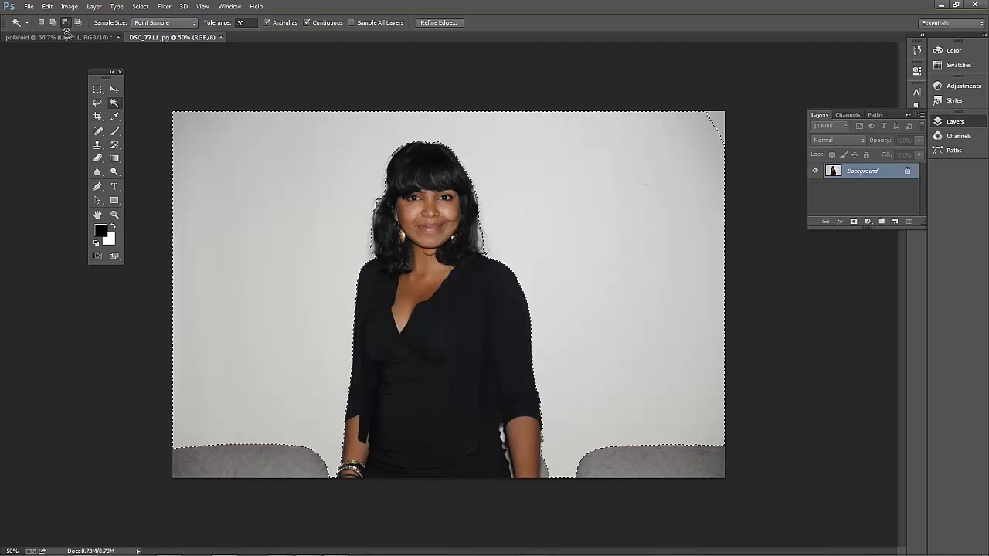
left_click(371, 259)
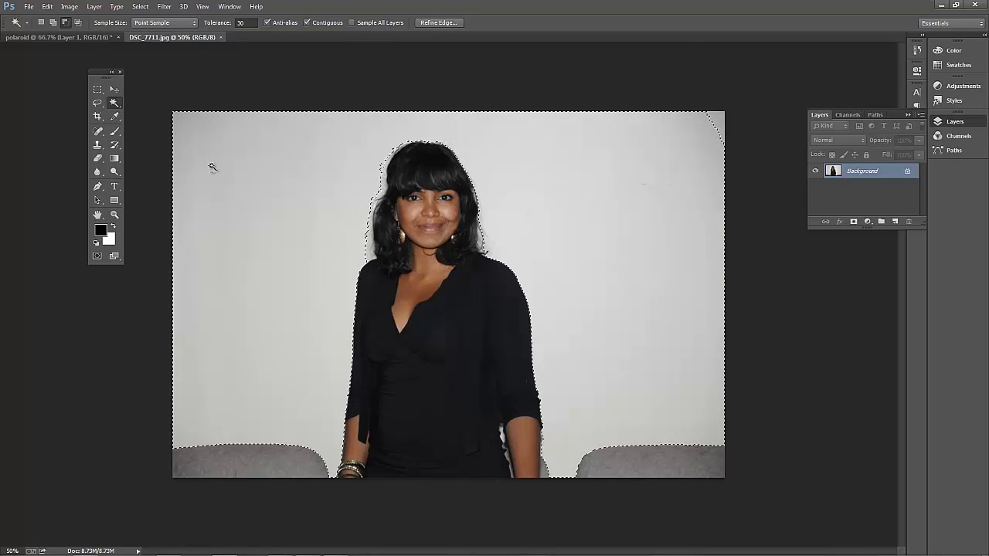
Intersect the selection with a new Magic Wand sample of the wall and add the missing wall corners back.
left_click(77, 23)
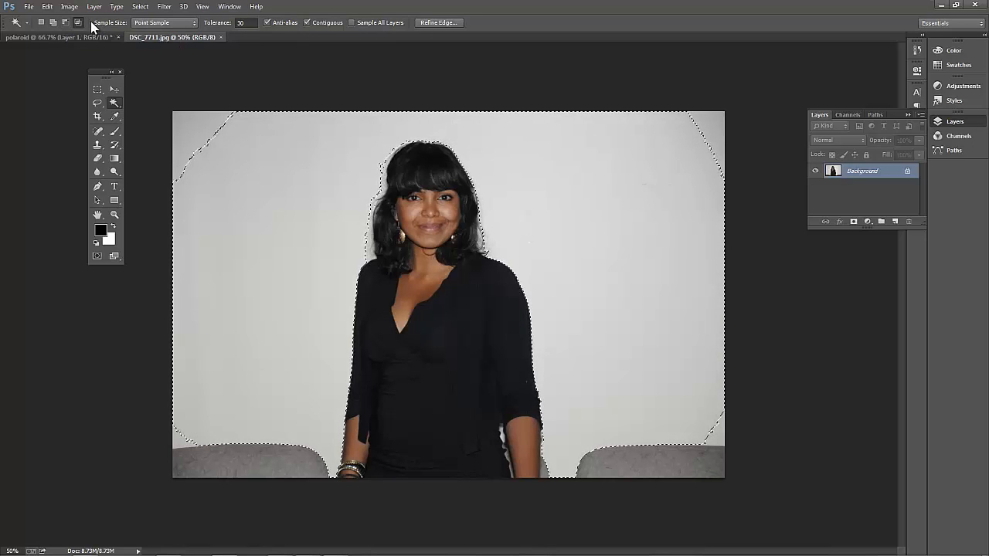
left_click(52, 24)
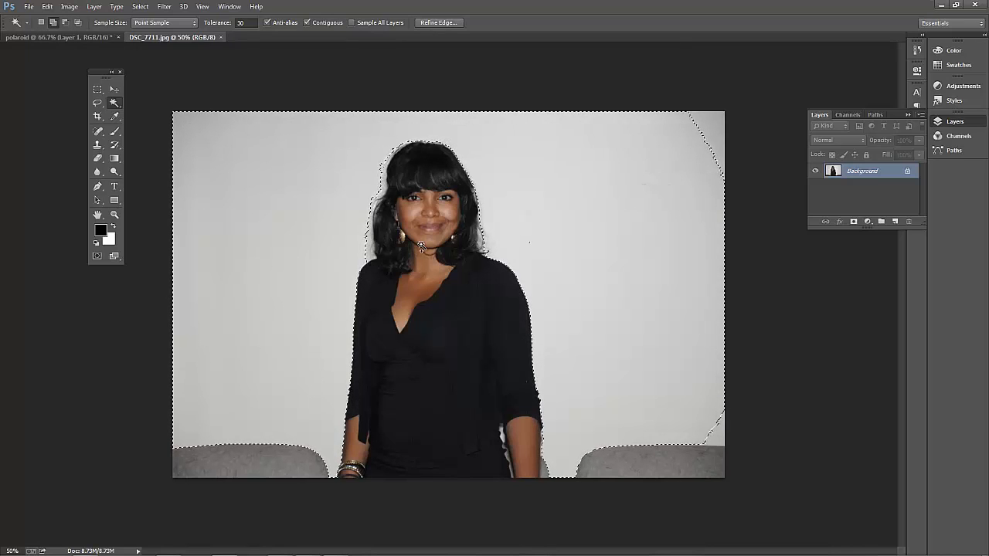
left_click(712, 131)
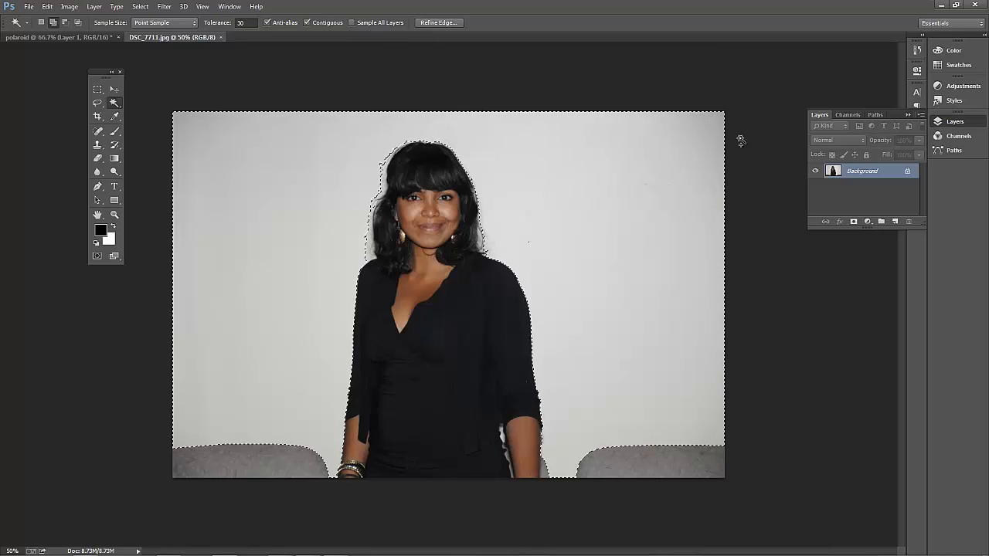
Switch the selection to Quick Mask mode and choose the Pencil tool for editing the mask.
left_click(97, 256)
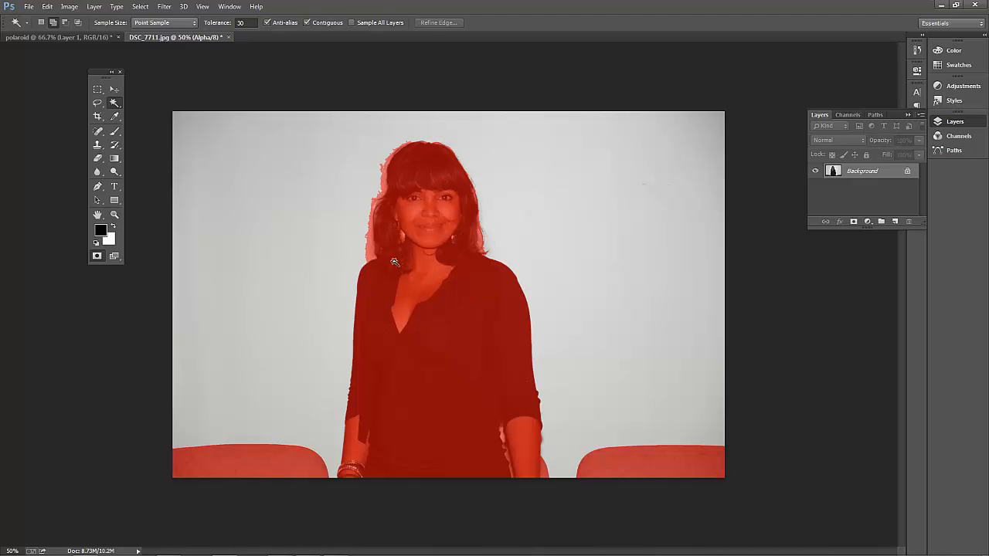
scroll(393, 265, "up", 2)
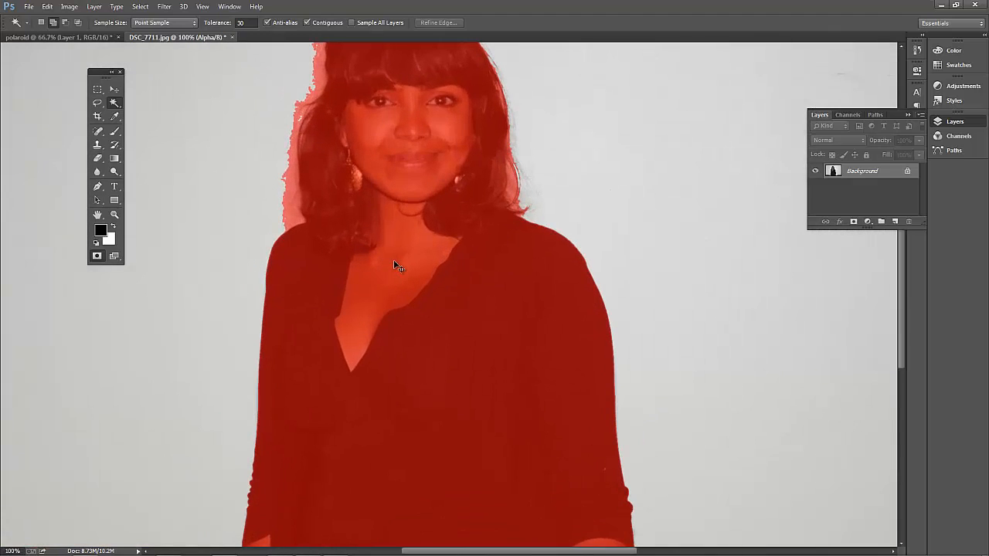
scroll(395, 263, "up", 2)
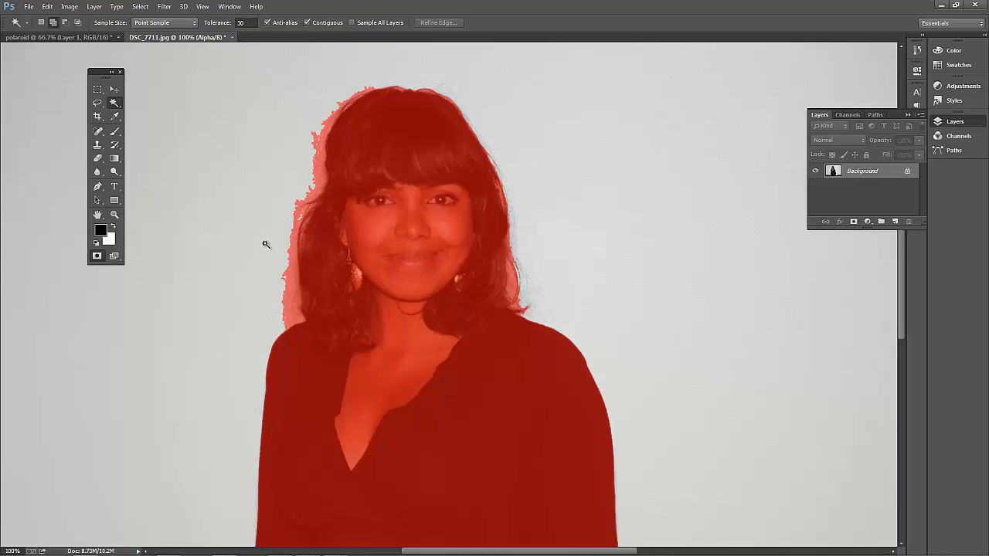
left_click(114, 133)
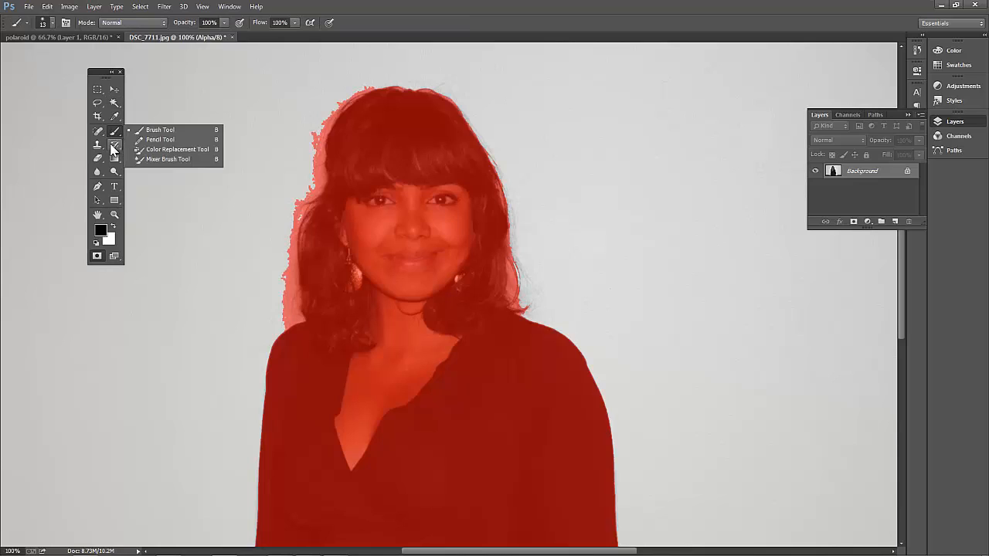
left_click(115, 146)
left_click(114, 133)
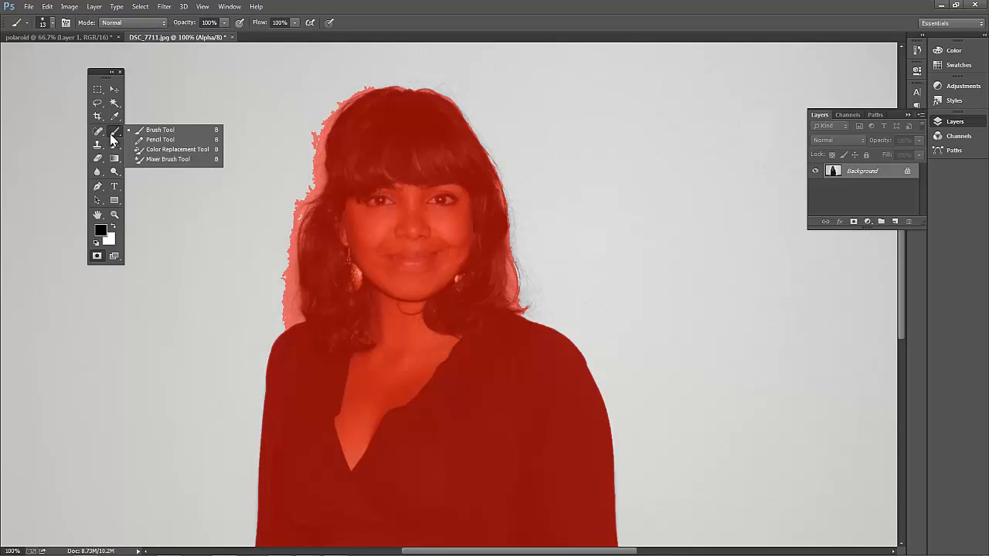
left_click(160, 139)
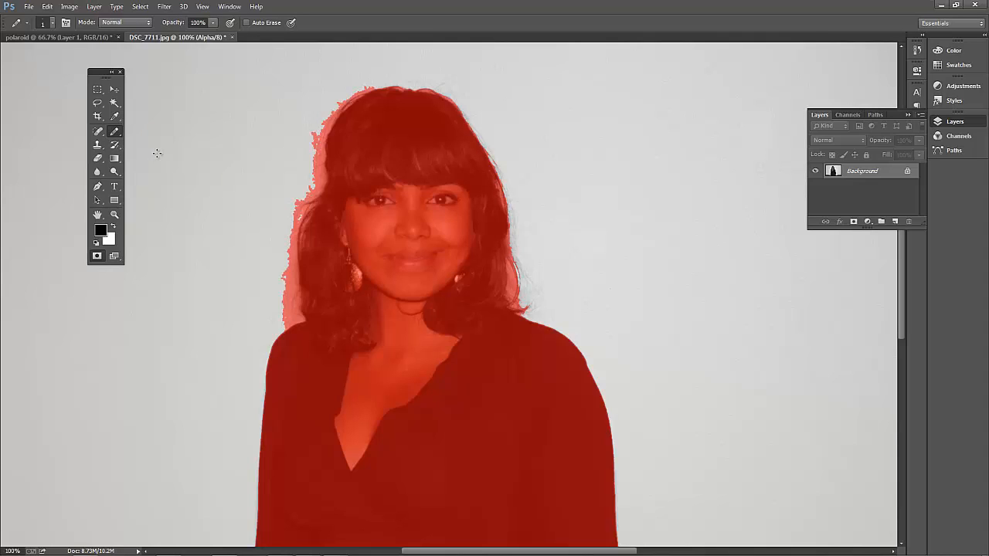
Paint a long near-vertical stroke on the mask over the wall left of the woman with a 60 px pencil, and exit Quick Mask mode.
left_click(52, 22)
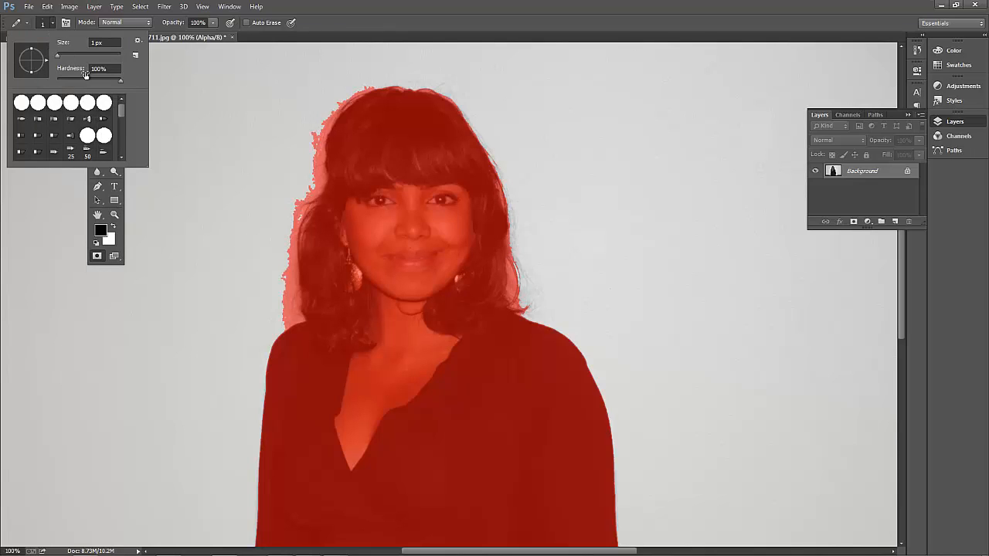
left_click_drag(56, 55, 72, 55)
left_click_drag(100, 53, 113, 53)
type("60")
key("Return")
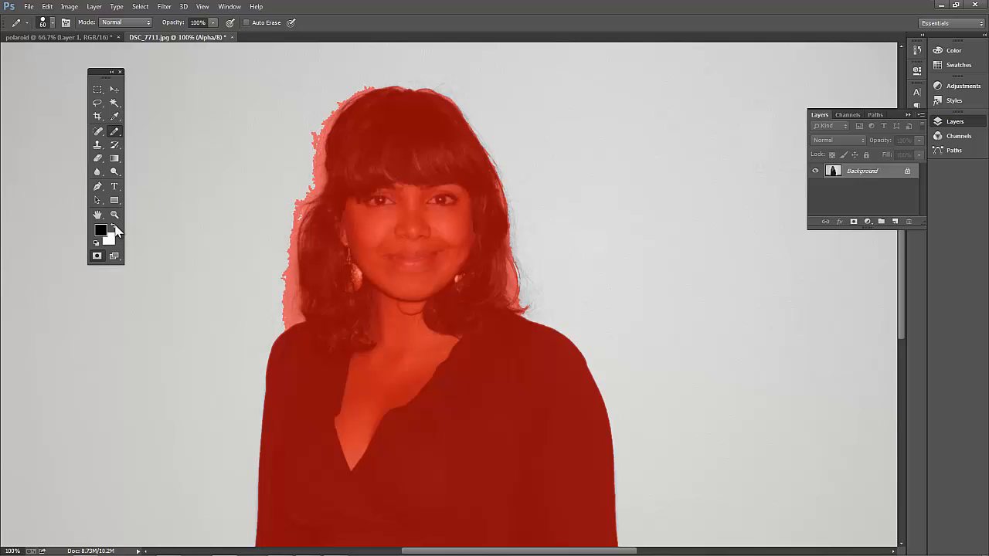
left_click_drag(204, 141, 172, 309)
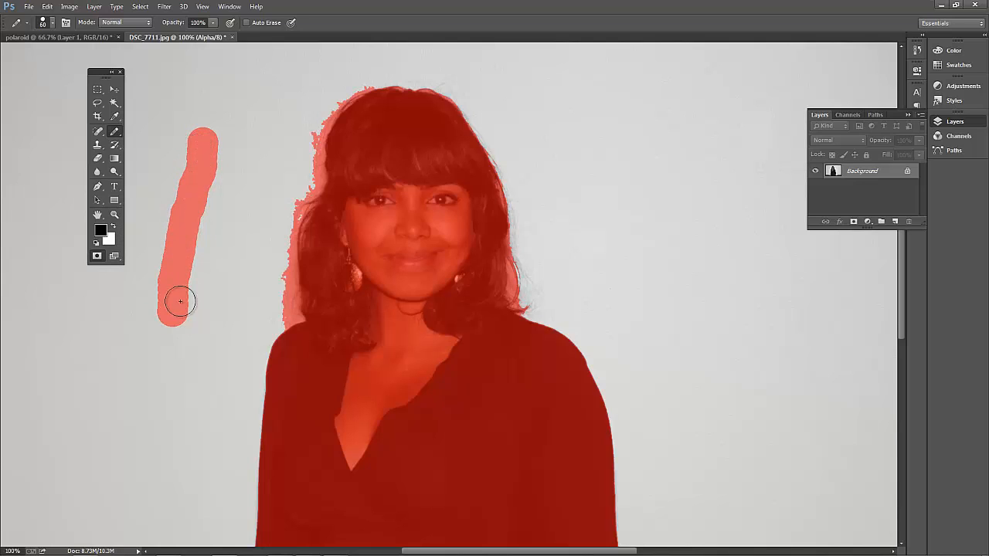
left_click(95, 258)
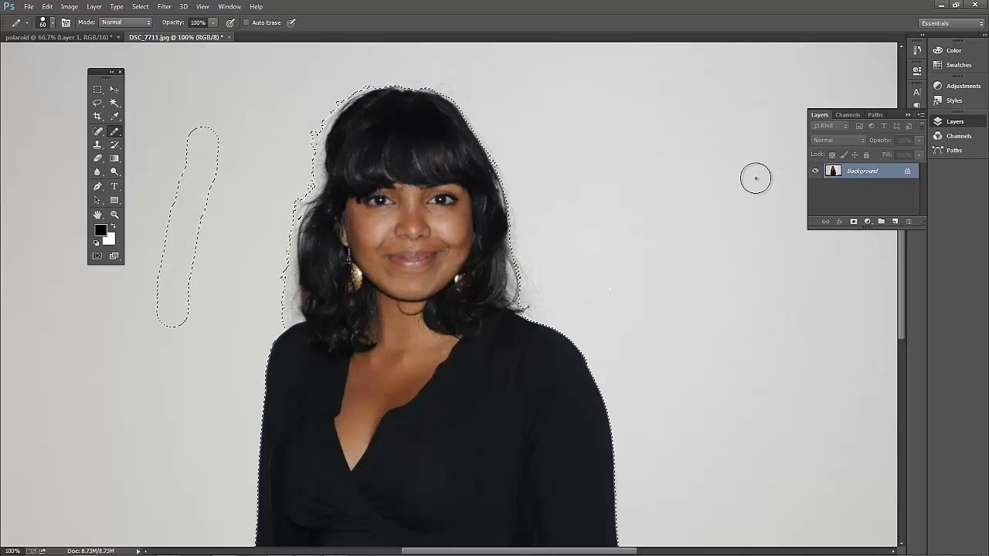
Try filling the selected wall with the white background colour and deselecting it, and restore the wall and its selection.
key("ctrl+BackSpace")
key("ctrl+d")
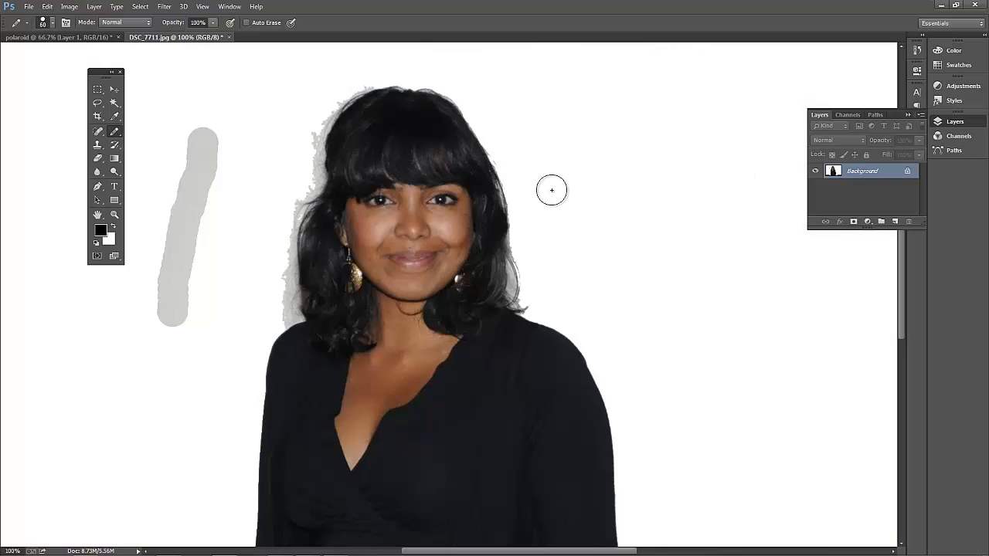
key("ctrl+minus")
key("ctrl+minus")
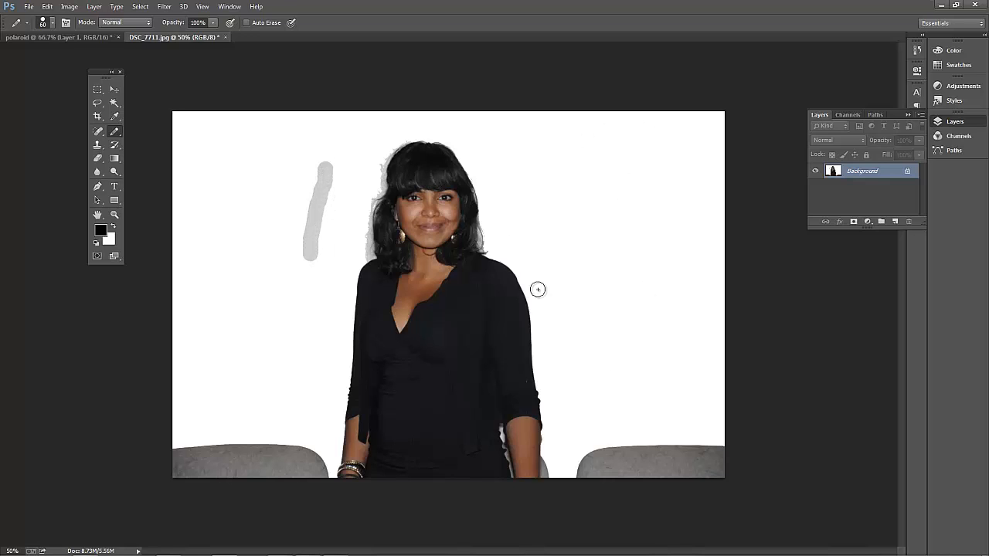
key("q")
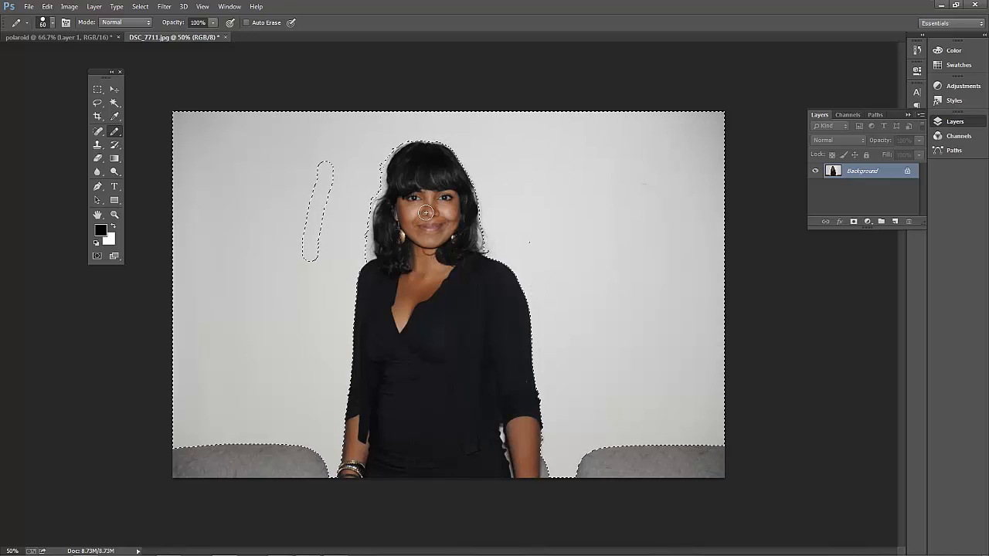
Try cutting the selected wall out of the photo, and undo the cut.
key("ctrl+plus")
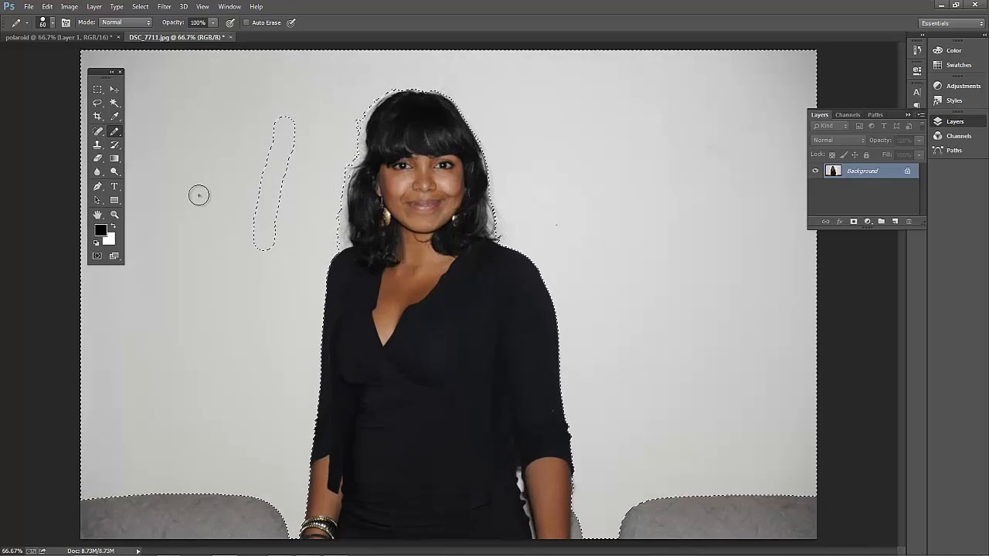
left_click(55, 6)
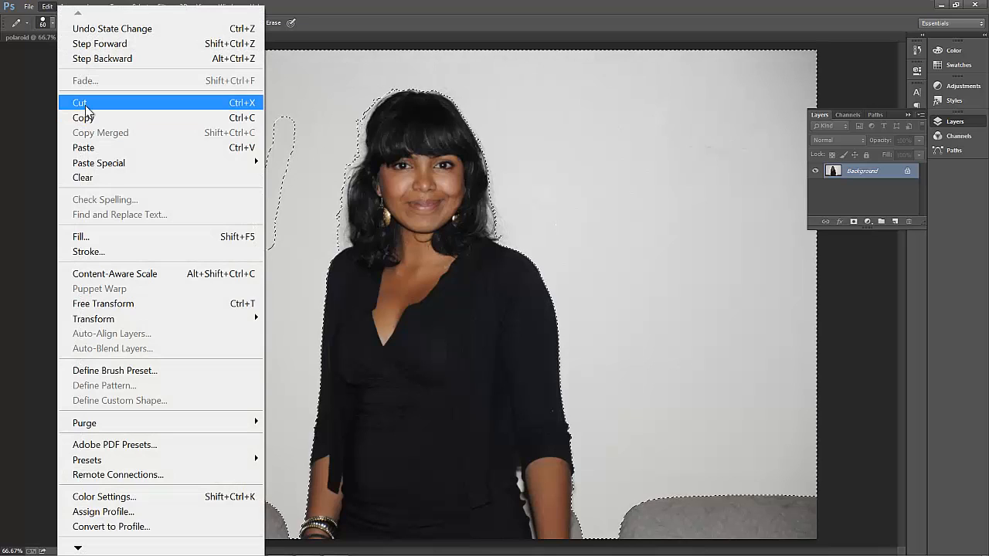
left_click(85, 107)
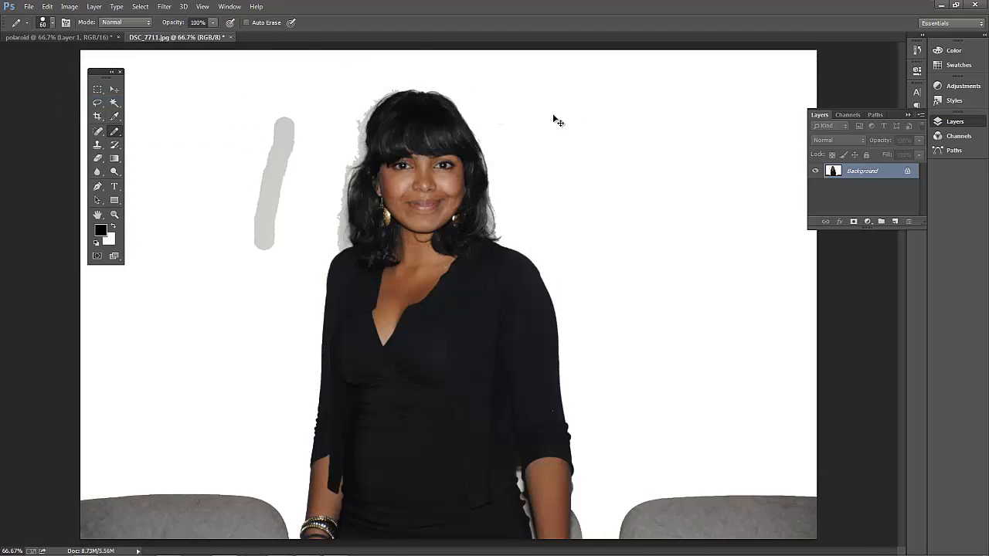
key("ctrl+z")
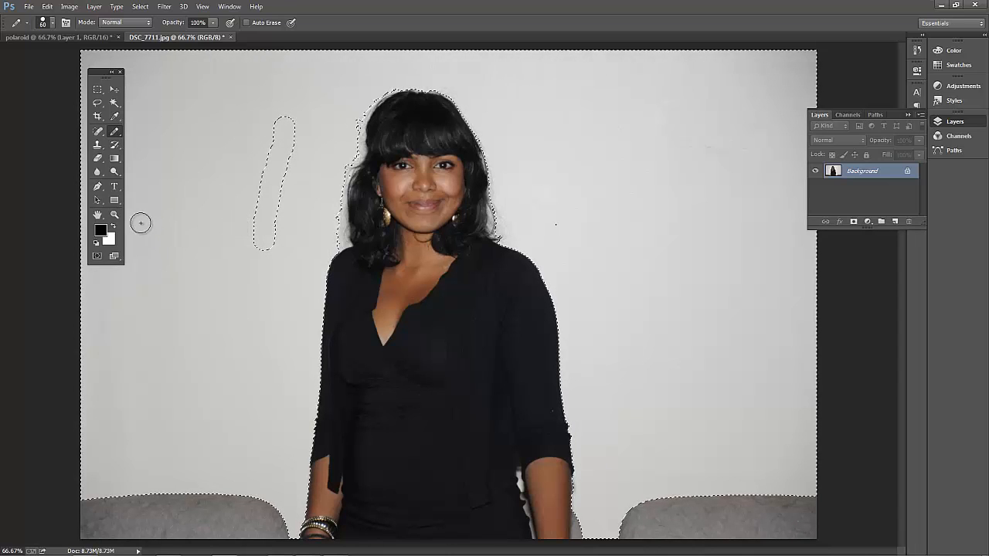
In Quick Mask mode, paint white over the masked stroke on the wall and over both large gray chairs to add them to the selection.
left_click(101, 255)
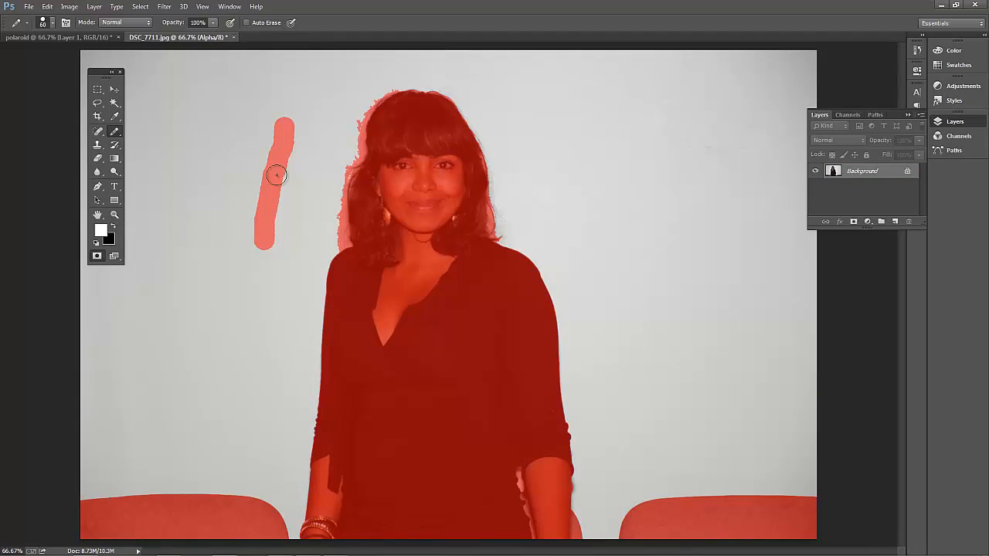
mouse_move(255, 170)
left_mouse_down()
mouse_move(302, 179)
mouse_move(294, 186)
mouse_move(279, 166)
mouse_move(251, 155)
mouse_move(277, 176)
mouse_move(265, 171)
mouse_move(290, 112)
mouse_move(265, 232)
mouse_move(276, 183)
mouse_move(250, 252)
left_mouse_up()
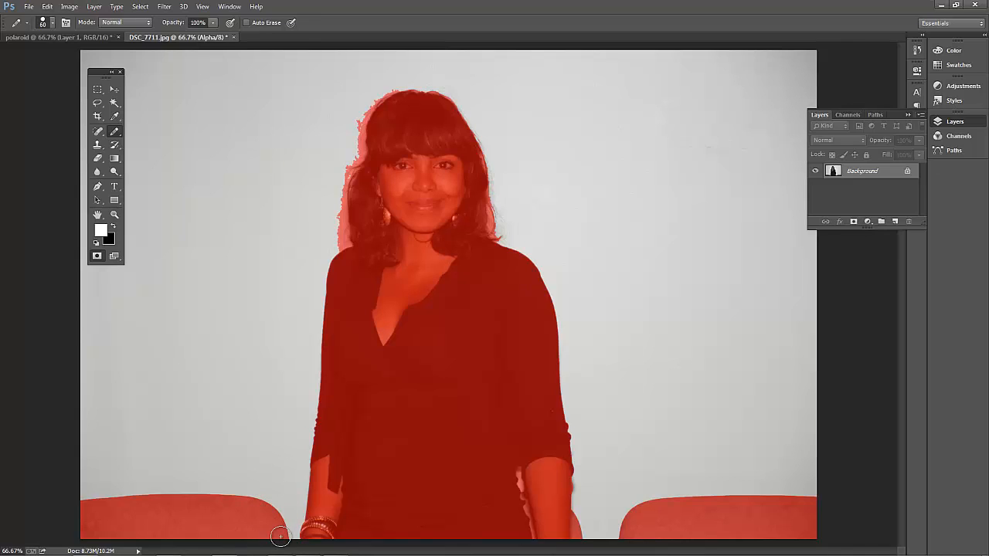
left_click_drag(280, 536, 246, 498)
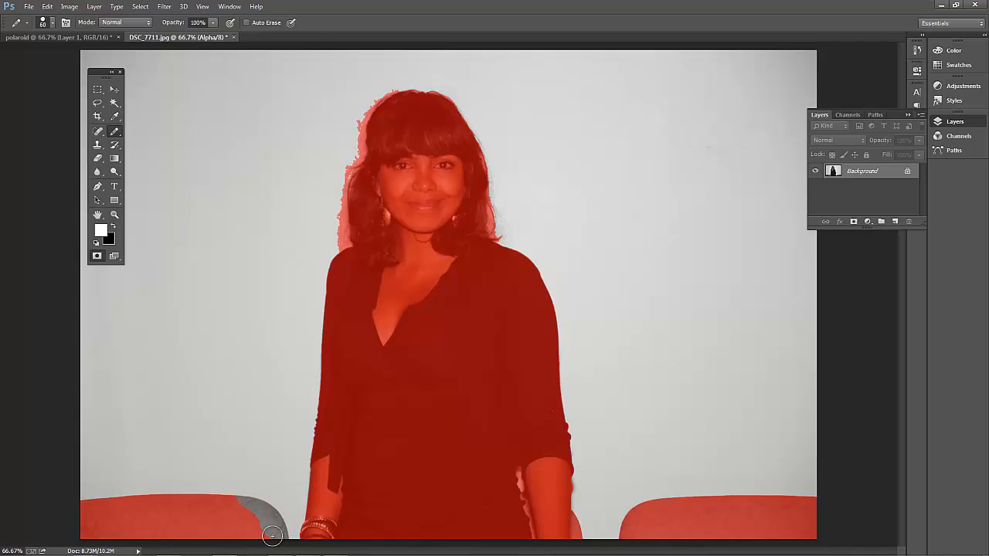
mouse_move(272, 538)
left_mouse_down()
mouse_move(71, 531)
mouse_move(80, 511)
mouse_move(142, 507)
mouse_move(75, 530)
mouse_move(109, 495)
left_mouse_up()
mouse_move(93, 497)
left_mouse_down()
mouse_move(230, 499)
mouse_move(255, 514)
mouse_move(252, 523)
mouse_move(146, 518)
left_mouse_up()
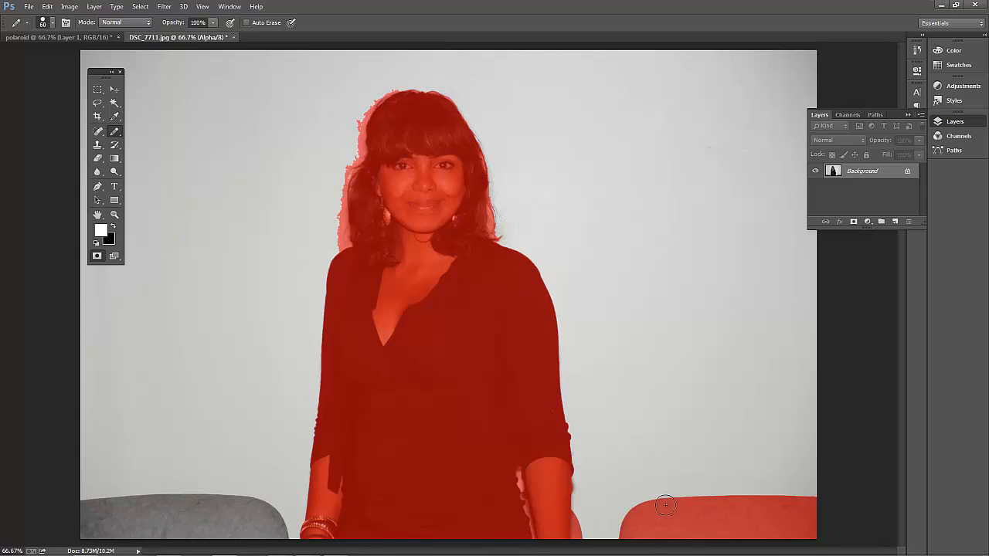
mouse_move(631, 508)
left_mouse_down()
mouse_move(651, 535)
mouse_move(640, 522)
mouse_move(630, 545)
mouse_move(751, 525)
mouse_move(825, 530)
mouse_move(779, 534)
mouse_move(654, 505)
mouse_move(721, 534)
mouse_move(680, 506)
mouse_move(827, 510)
mouse_move(762, 516)
mouse_move(816, 507)
mouse_move(809, 495)
mouse_move(720, 501)
left_mouse_up()
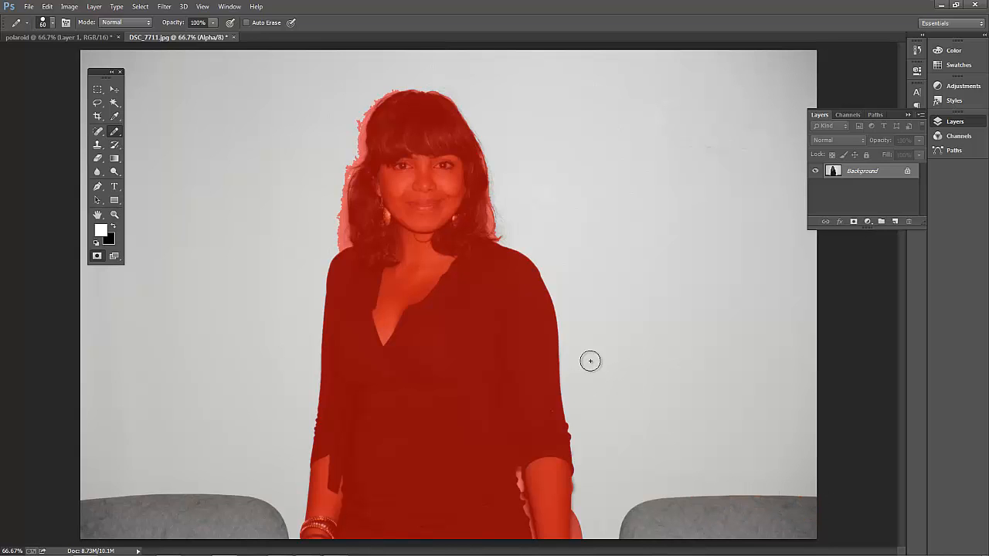
Try painting away the mask fringe along the wall-side edge of the woman's hair, from the shoulder up past her eyes.
key("ctrl+plus")
key("ctrl+plus")
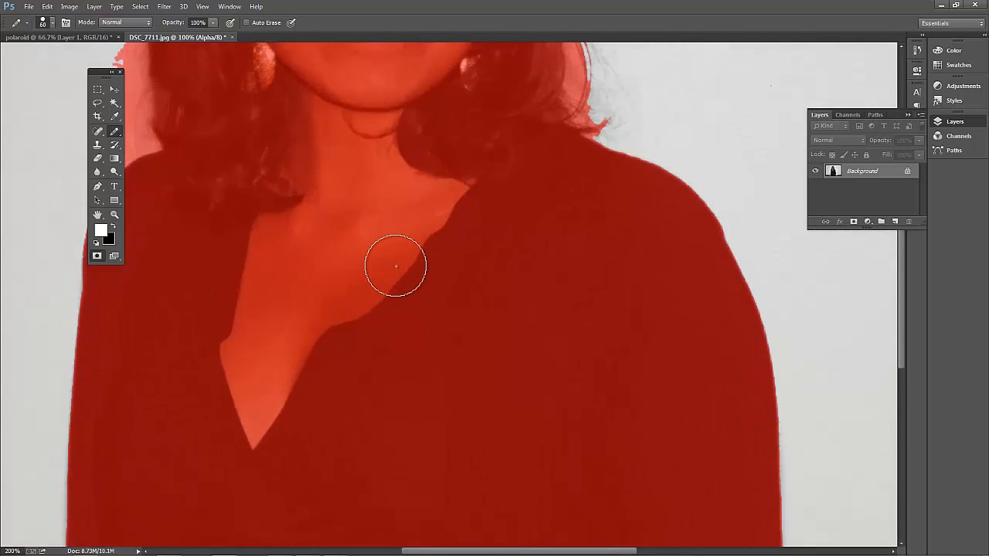
left_click_drag(327, 194, 550, 392)
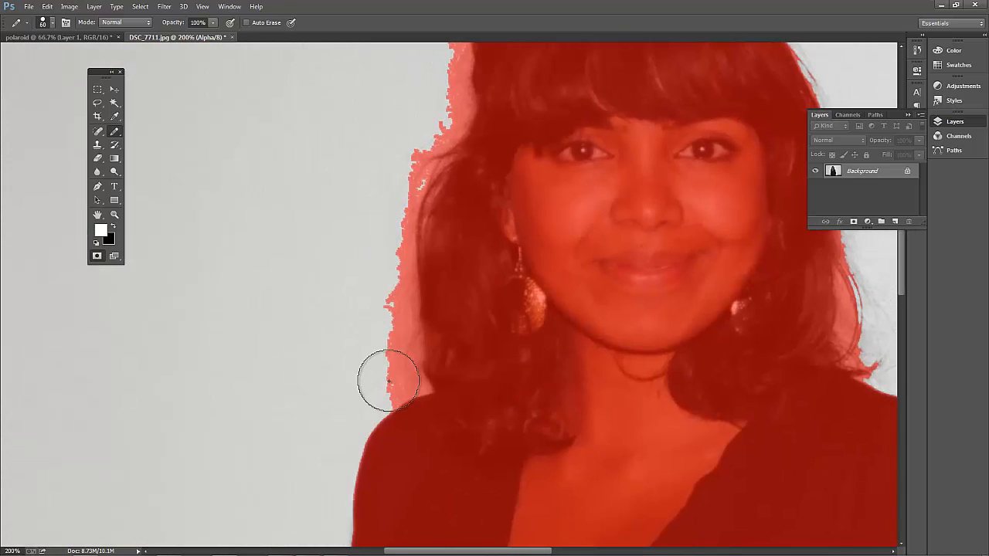
left_click(385, 379)
mouse_move(381, 383)
left_mouse_down()
mouse_move(386, 162)
mouse_move(428, 118)
mouse_move(428, 80)
left_mouse_up()
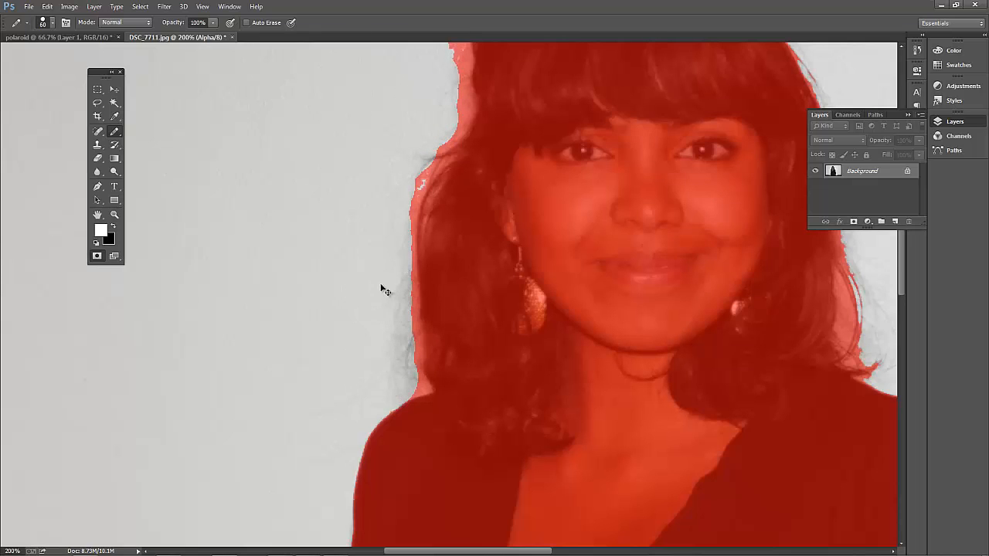
Step back through the history to undo all pencil strokes painted along the edge of the hair.
key("ctrl+alt+z")
key("ctrl+alt+z")
key("ctrl+alt+z")
key("ctrl+alt+z")
key("ctrl+alt+z")
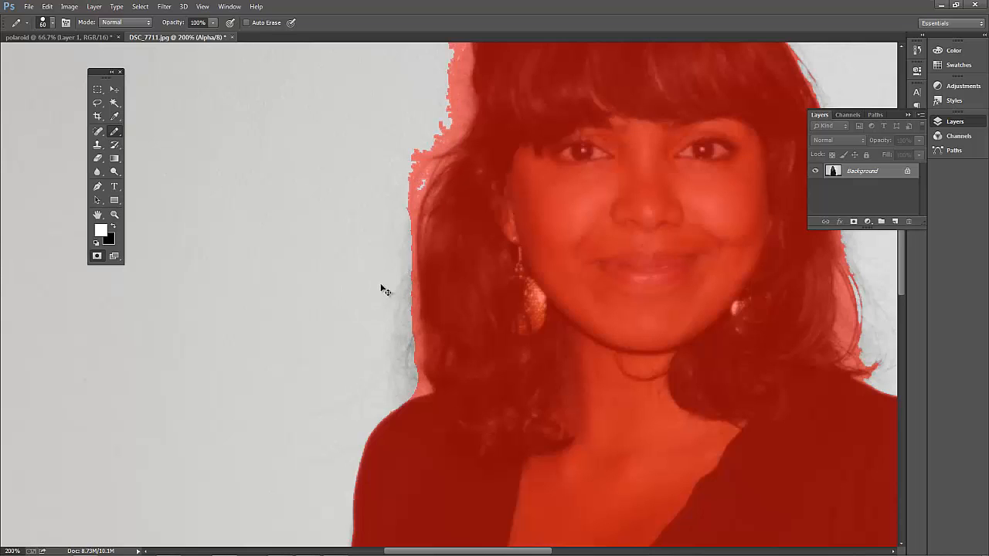
key("ctrl+alt+z")
key("ctrl+alt+z")
key("ctrl+alt+z")
key("ctrl+alt+z")
key("ctrl+alt+z")
key("ctrl+alt+z")
key("ctrl+alt+z")
key("ctrl+alt+z")
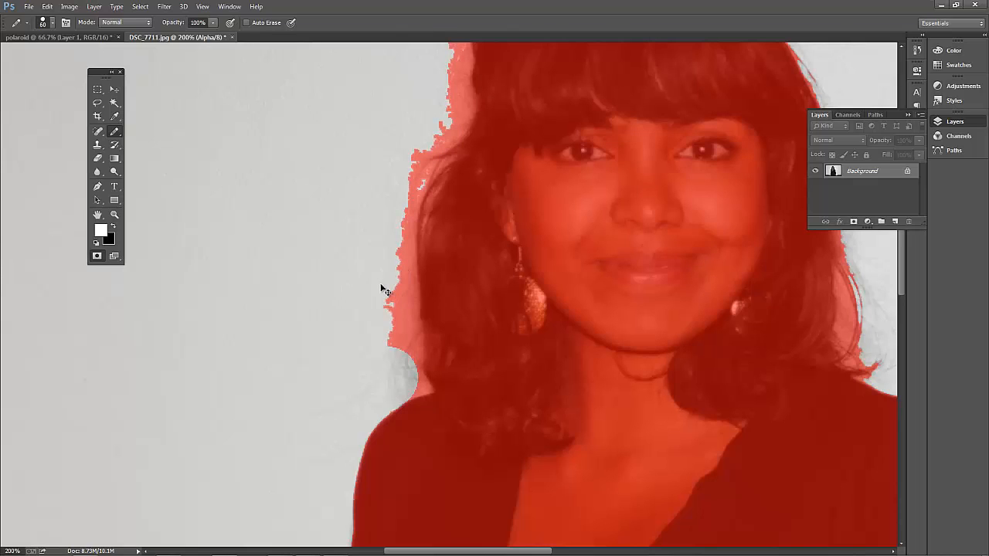
key("ctrl+alt+z")
Paint white over the small masked piece of chair directly beside the woman's forearm to add it to the selection.
key("ctrl+minus")
key("ctrl+minus")
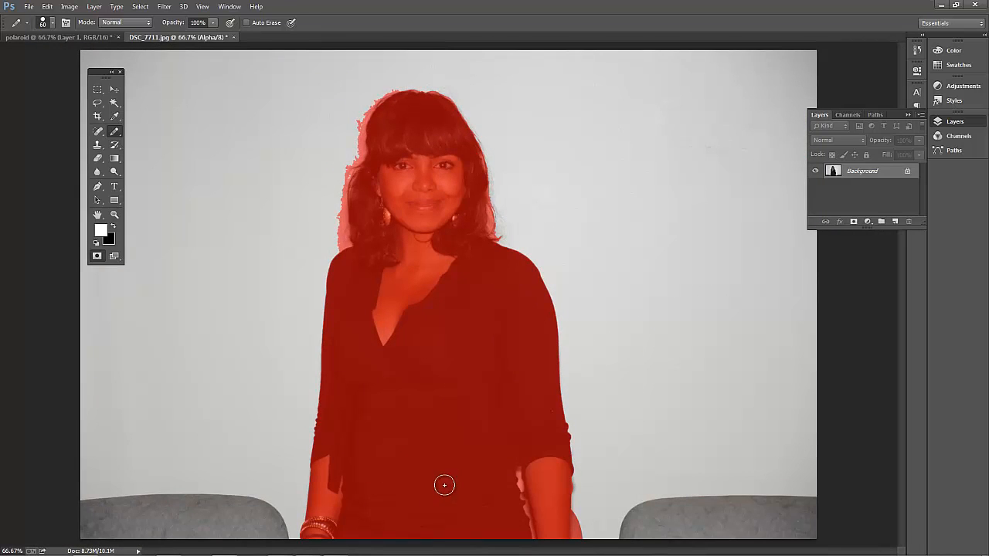
key("ctrl+plus")
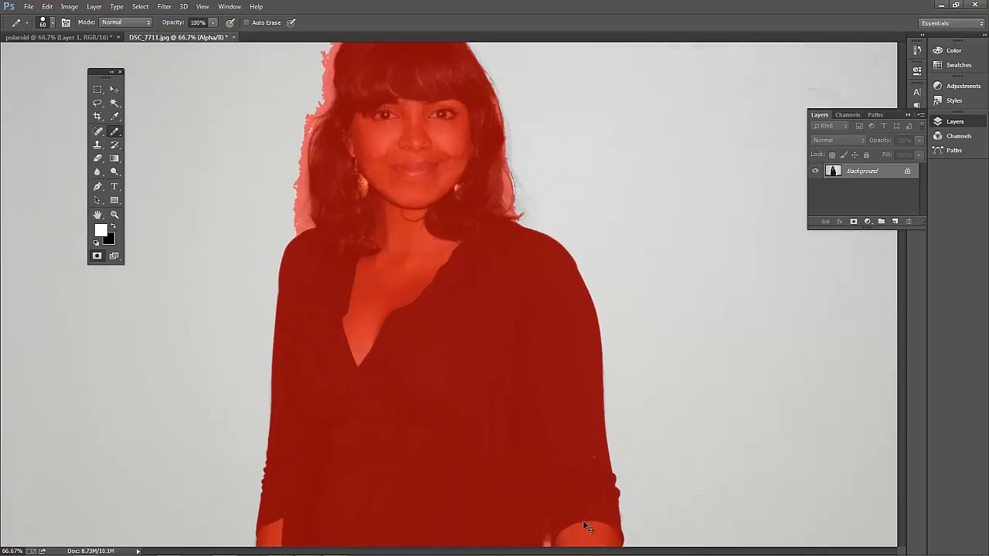
key("ctrl+plus")
left_click_drag(698, 422, 564, 105)
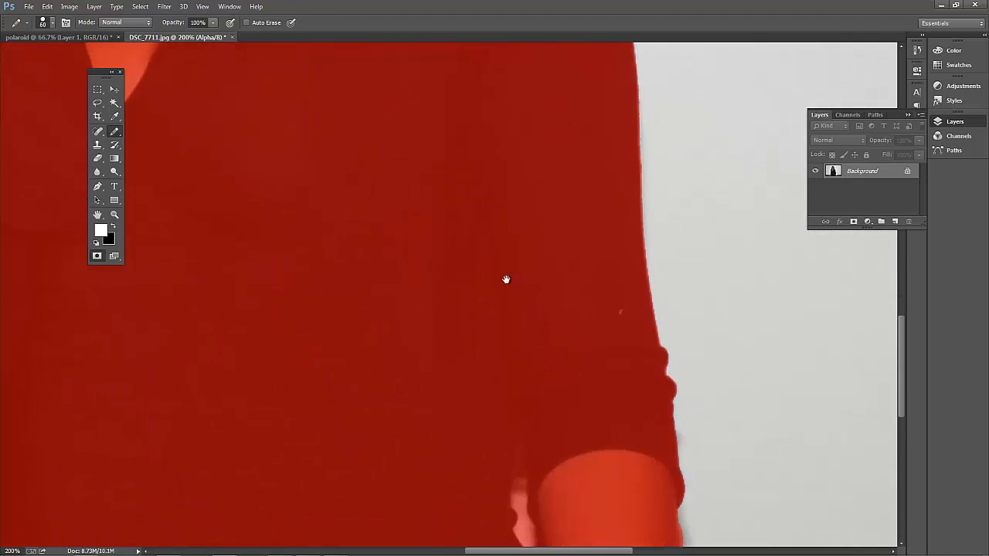
left_click_drag(606, 445, 404, 110)
mouse_move(530, 381)
left_mouse_down()
mouse_move(517, 376)
mouse_move(515, 327)
mouse_move(531, 263)
left_mouse_up()
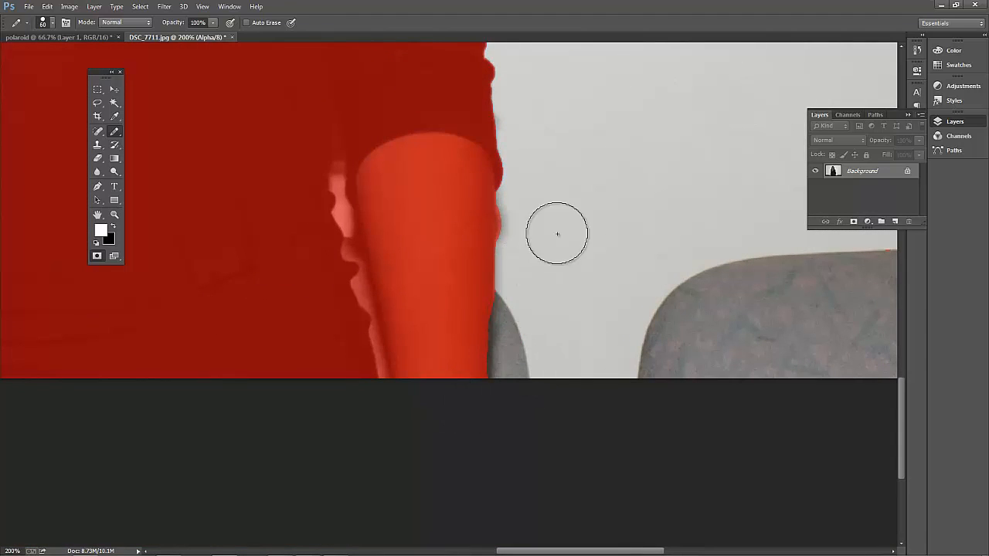
left_click_drag(503, 322, 526, 314)
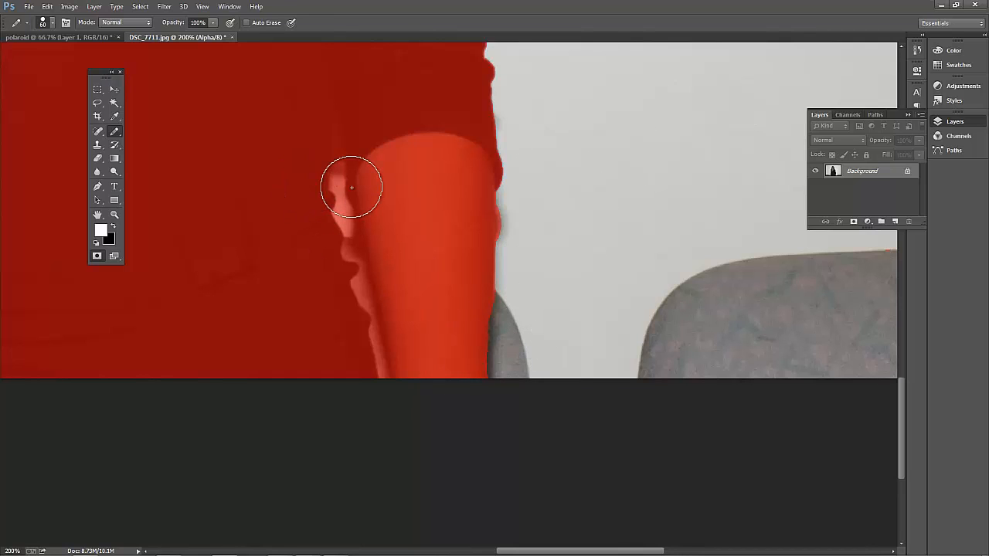
Reduce the pencil size to 15 px and start unmasking the upper end of the gap between the woman's arm and body.
key("bracketleft")
key("bracketleft")
key("bracketleft")
key("bracketleft")
key("bracketleft")
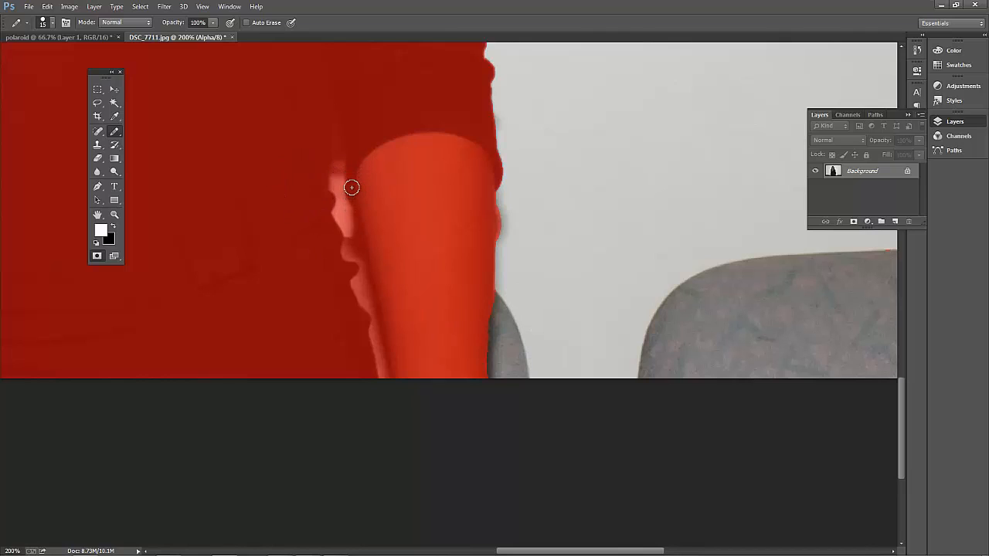
left_click(51, 21)
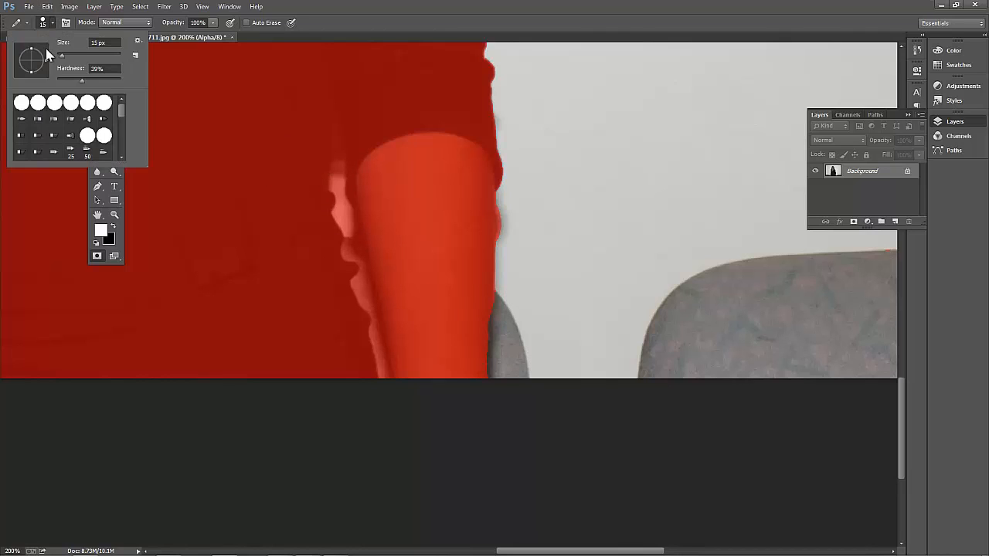
left_click(337, 169)
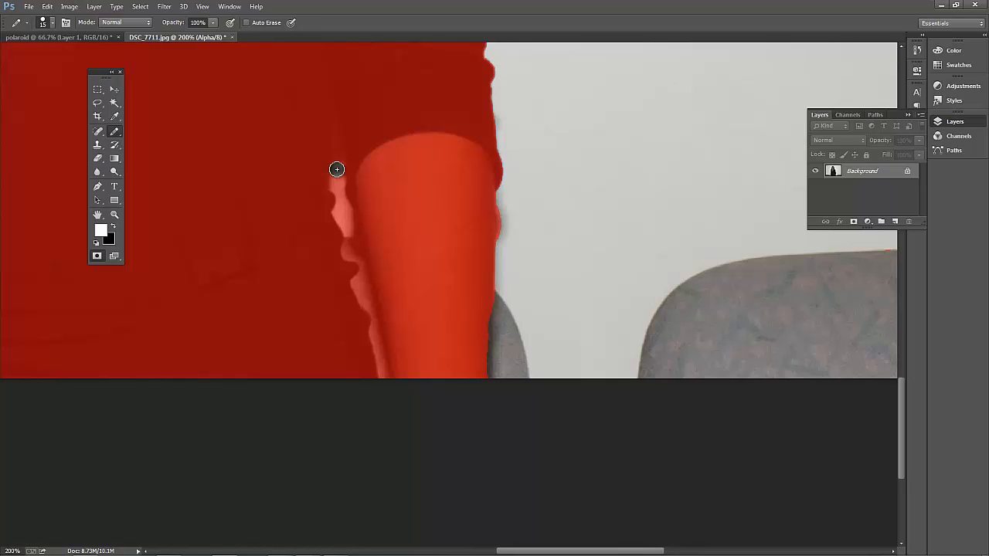
left_click(337, 169)
Switch to Firefox, search Google for "squiggly bracket" to look at the symbol, and return to Photoshop.
mouse_move(237, 548)
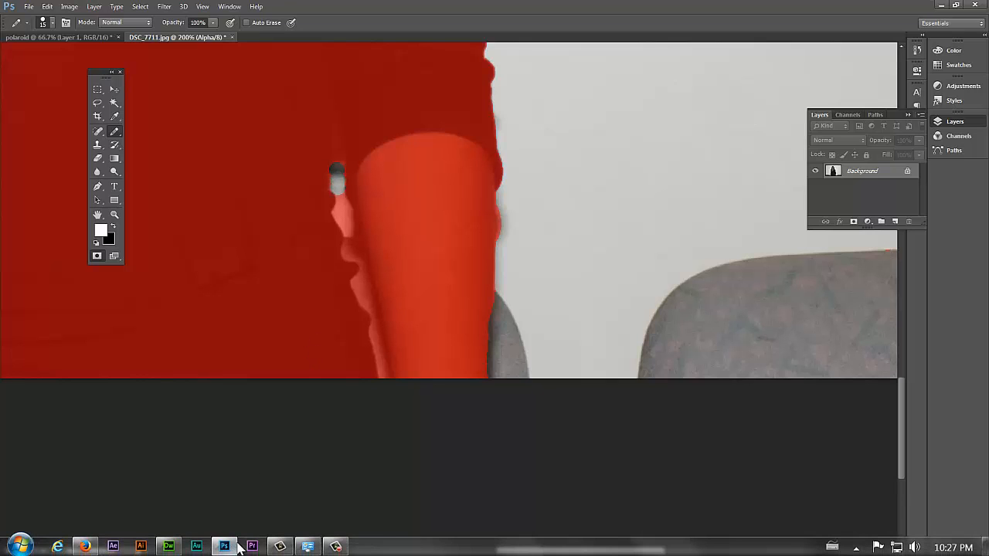
left_click(85, 547)
left_click(789, 34)
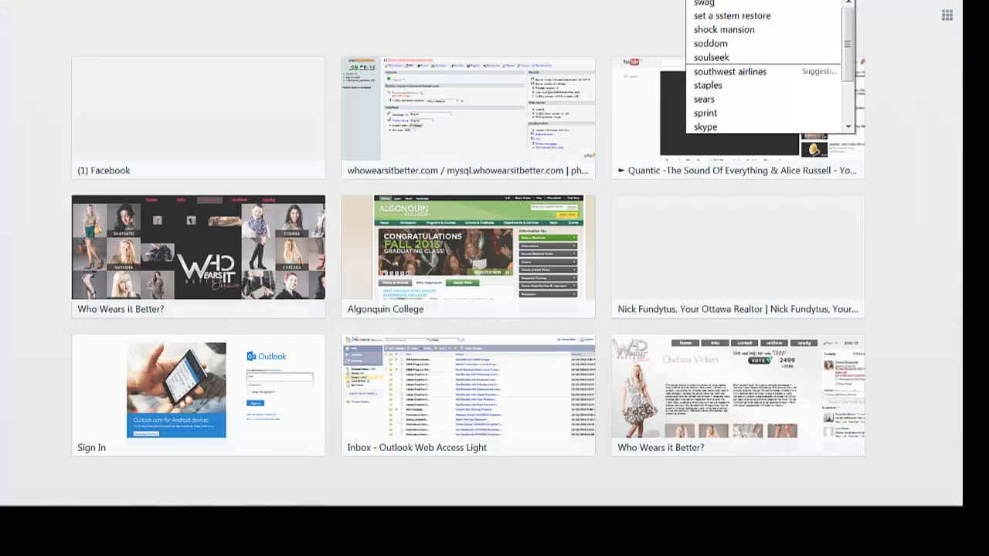
type("qua")
key("Return")
type("iggly bra")
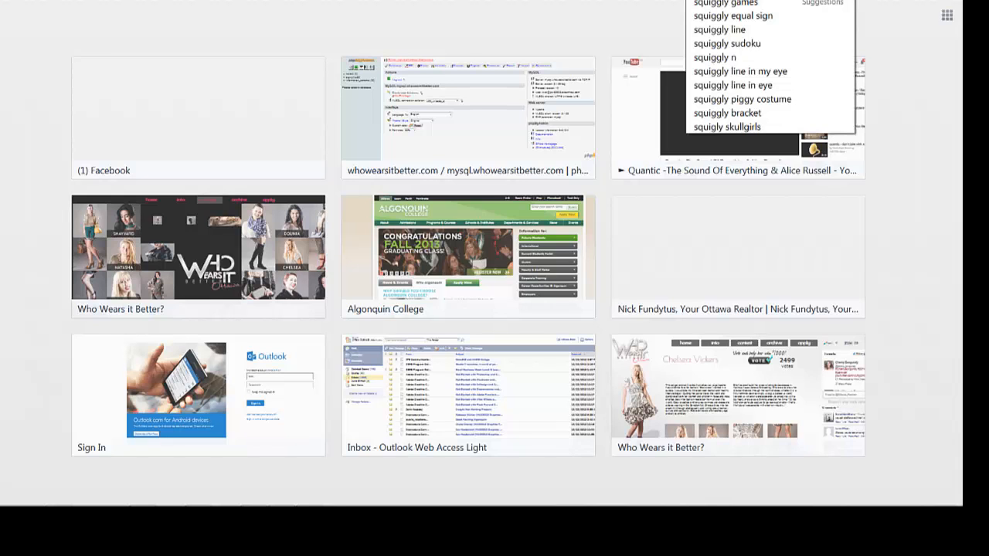
type("cket")
key("Return")
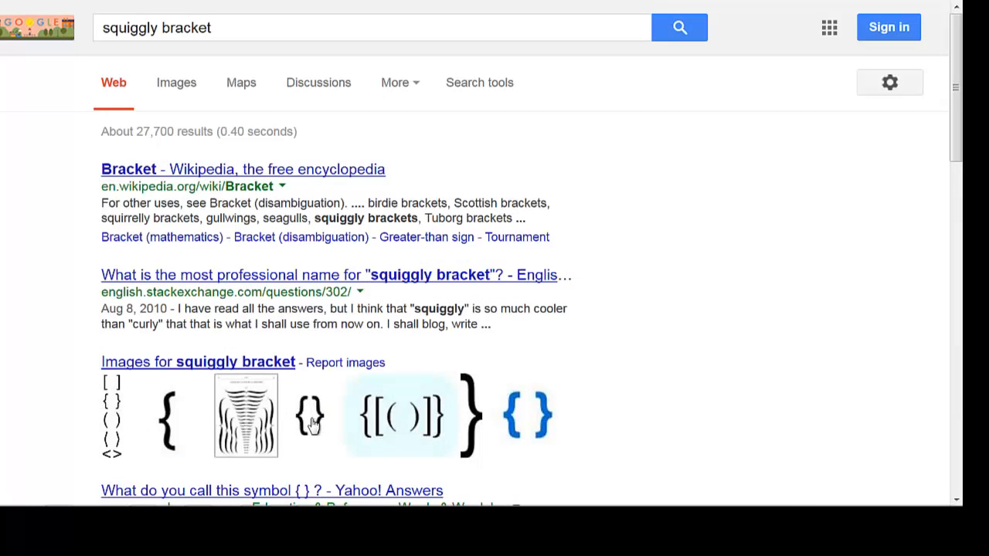
left_click(478, 416)
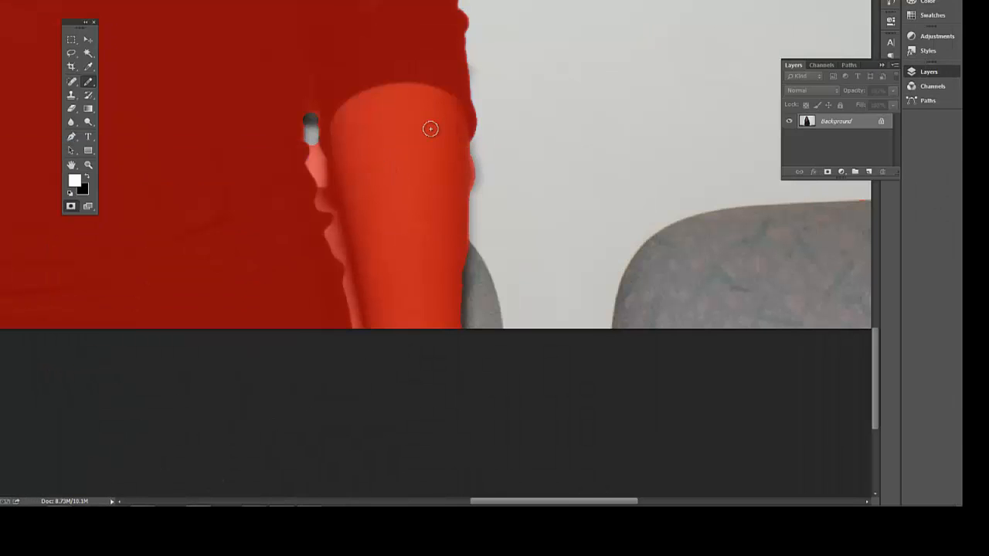
Enlarge and shrink the pencil tip repeatedly, and bring it back to its small size.
key("bracketright")
key("bracketright")
key("bracketright")
key("bracketright")
key("bracketright")
key("bracketright")
key("bracketright")
key("bracketright")
key("bracketright")
key("bracketright")
key("bracketright")
key("bracketright")
key("bracketright")
key("bracketright")
key("bracketright")
key("bracketright")
key("bracketright")
key("bracketright")
key("bracketleft")
key("bracketleft")
key("bracketleft")
key("bracketleft")
key("bracketleft")
key("bracketleft")
key("bracketleft")
key("bracketleft")
key("bracketleft")
key("bracketleft")
key("bracketright")
key("bracketright")
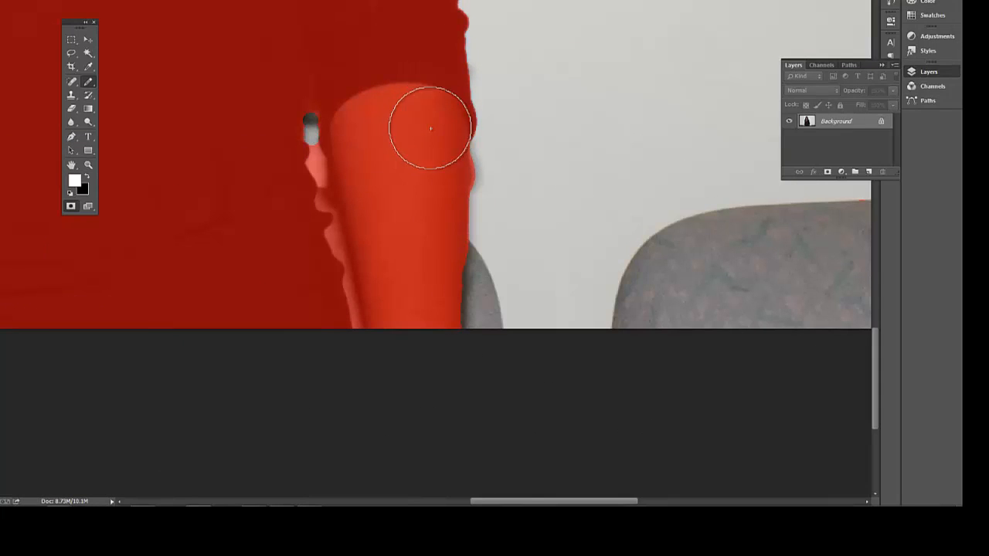
key("bracketleft")
key("bracketleft")
key("bracketleft")
key("bracketleft")
key("bracketleft")
key("bracketleft")
key("bracketleft")
key("bracketleft")
key("bracketleft")
key("bracketleft")
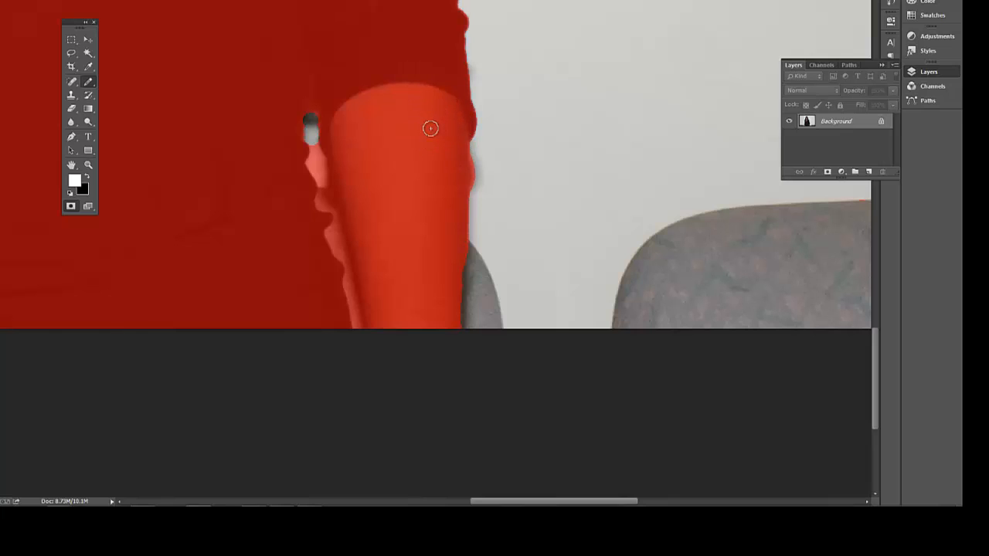
Paint white down the rest of the gap between the woman's arm and body to the photo's lower edge.
left_click_drag(309, 139, 322, 176)
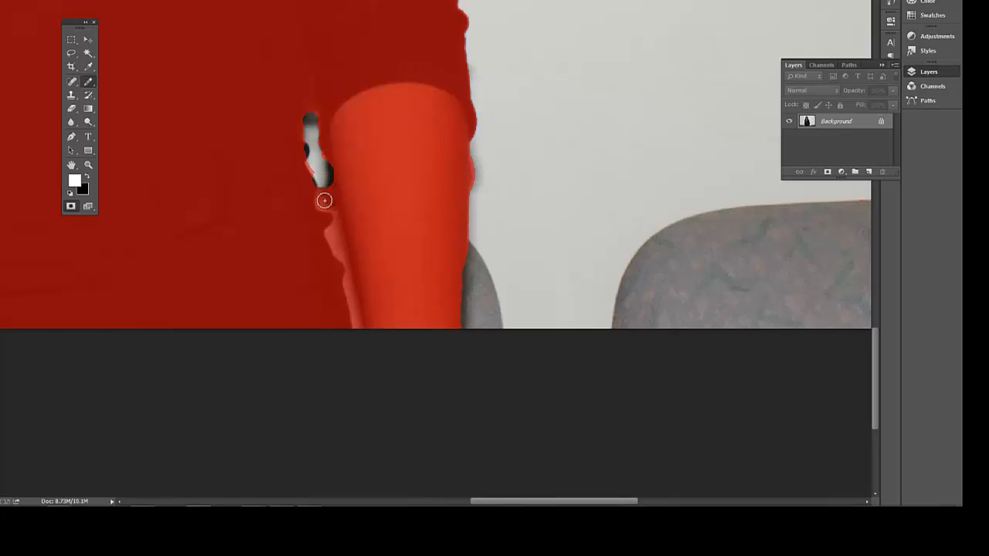
mouse_move(317, 199)
left_mouse_down()
mouse_move(349, 266)
mouse_move(362, 336)
left_mouse_up()
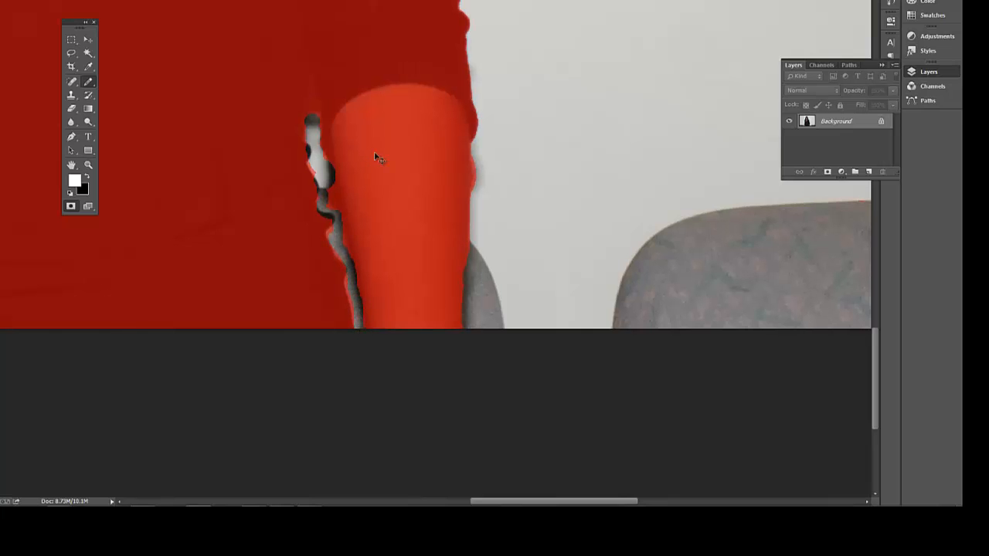
key("ctrl+0")
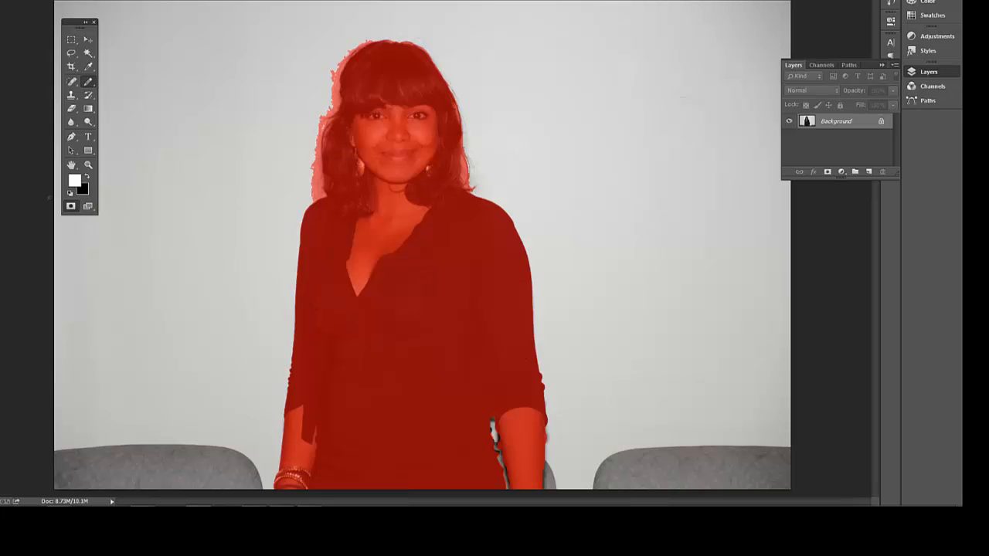
Exit Quick Mask to turn the mask into a selection, try cutting out the selected background, and undo the cut.
left_click(70, 207)
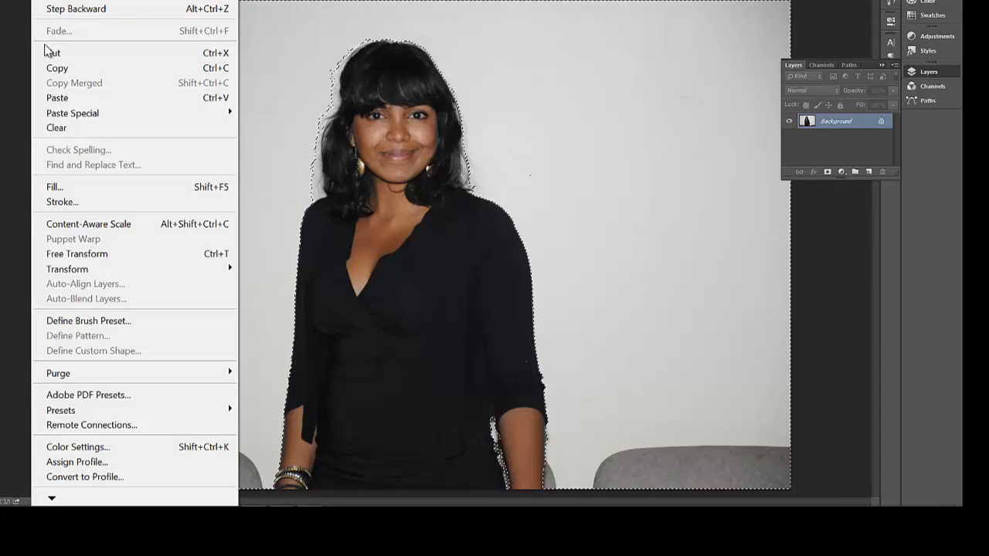
left_click(52, 54)
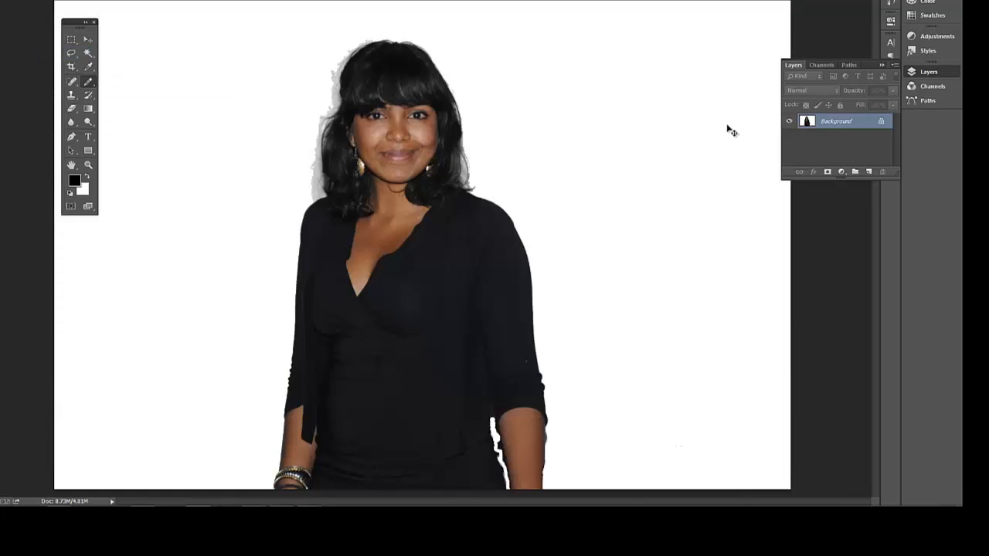
key("ctrl+z")
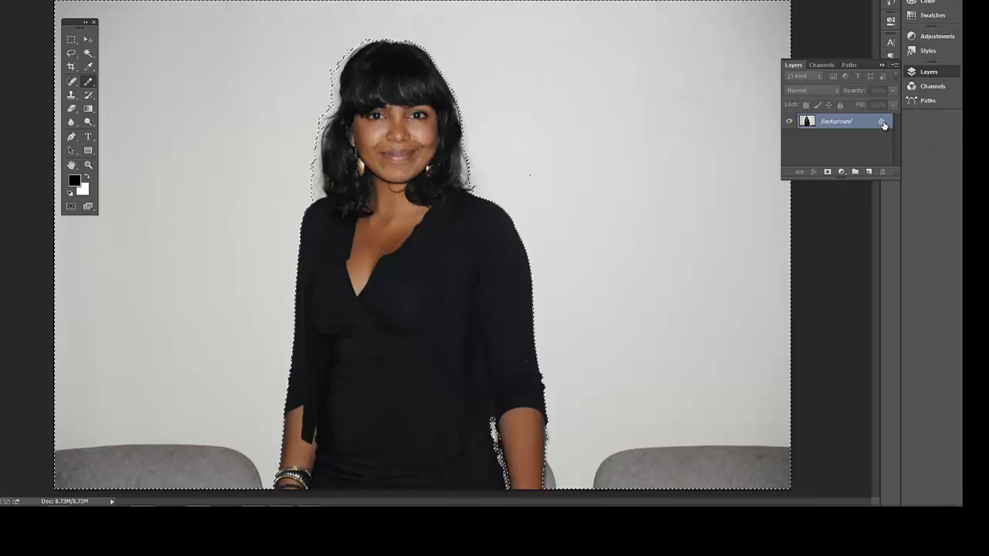
Convert the Background into the regular layer Layer 0, delete the selected background around the woman, and deselect.
double_click(882, 123)
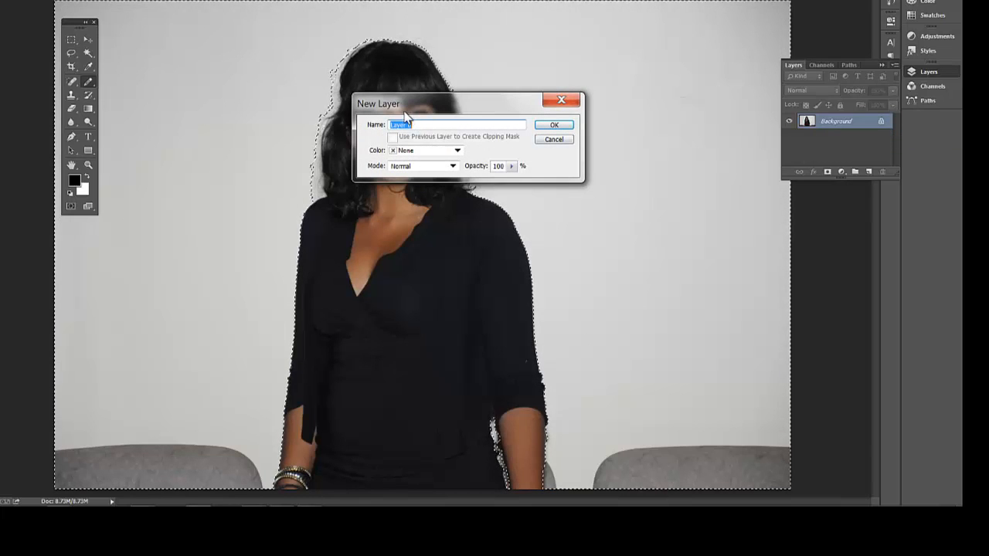
left_click(551, 126)
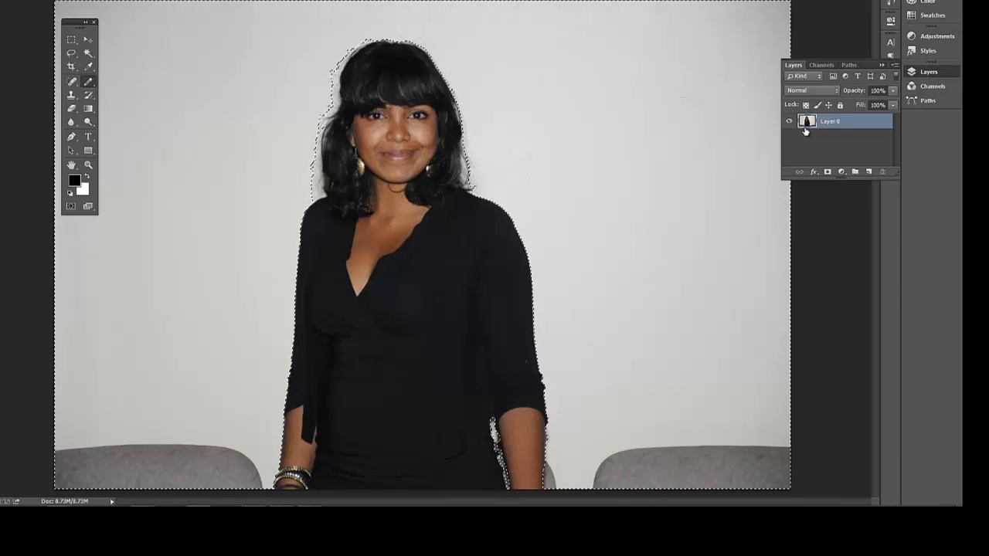
key("Delete")
key("ctrl+d")
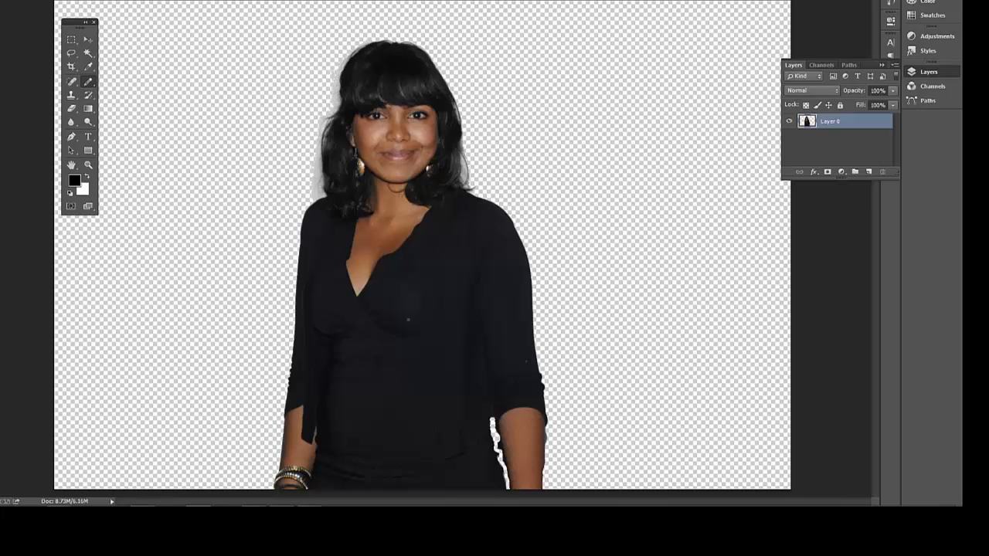
Select the woman by inverting a Magic Wand selection of the transparent area, and undo a trial deletion of her.
left_click(88, 53)
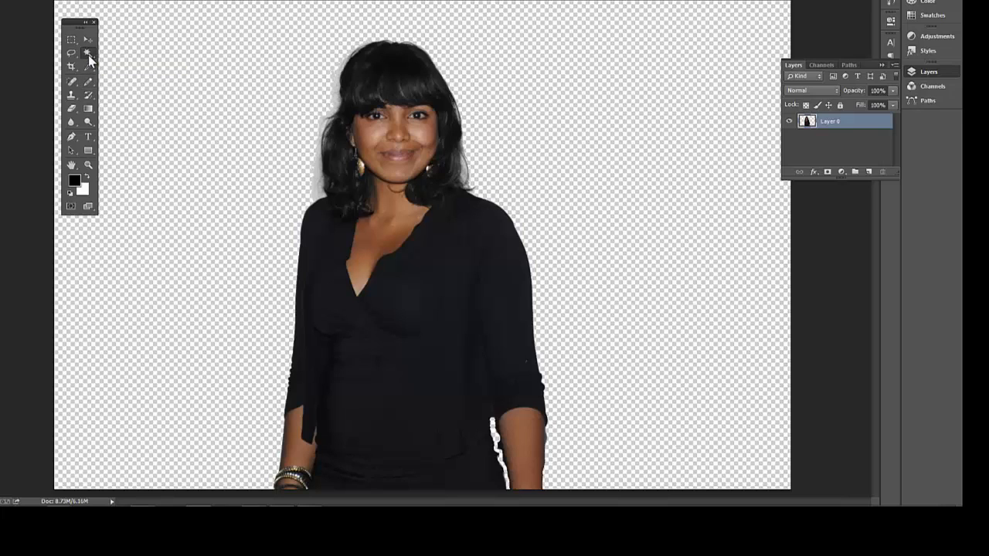
left_click(225, 143)
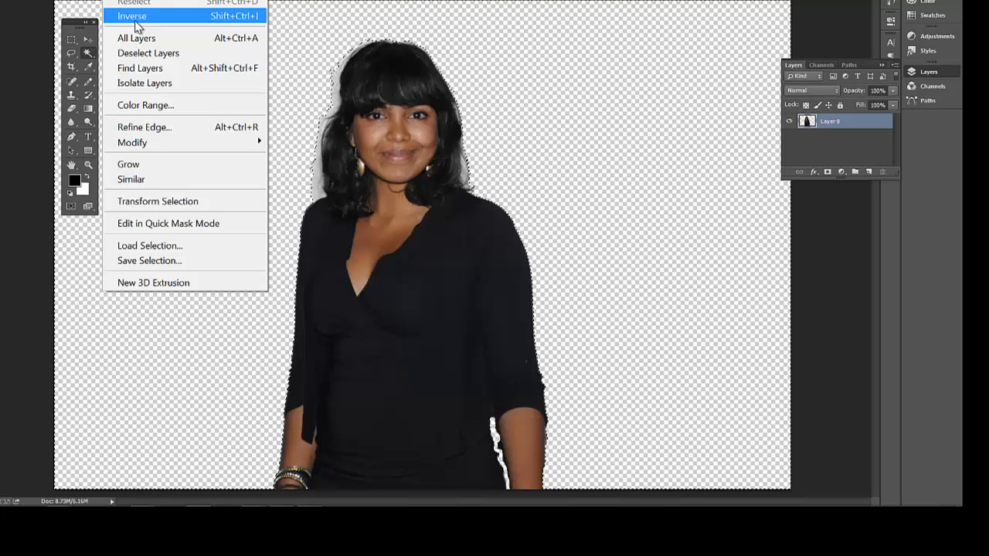
left_click(133, 16)
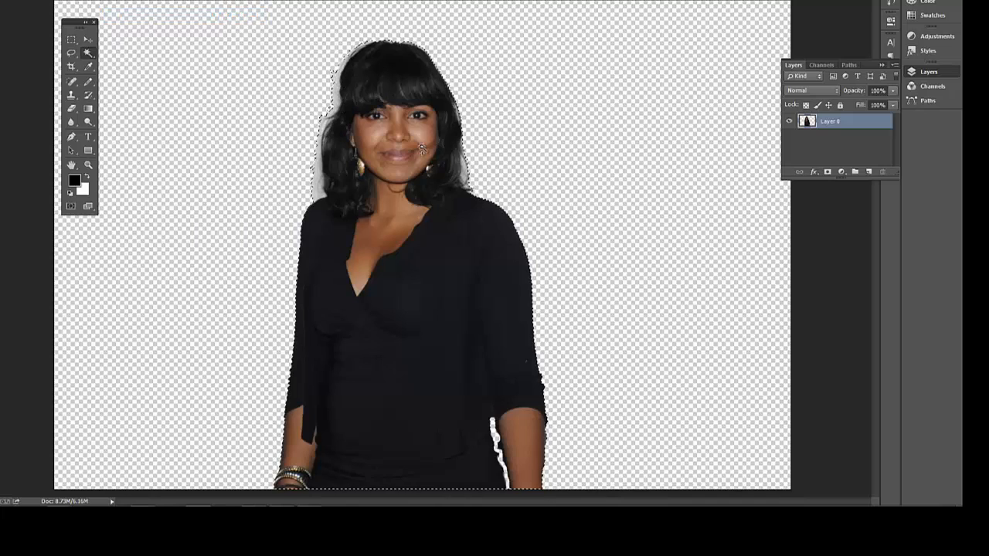
key("Delete")
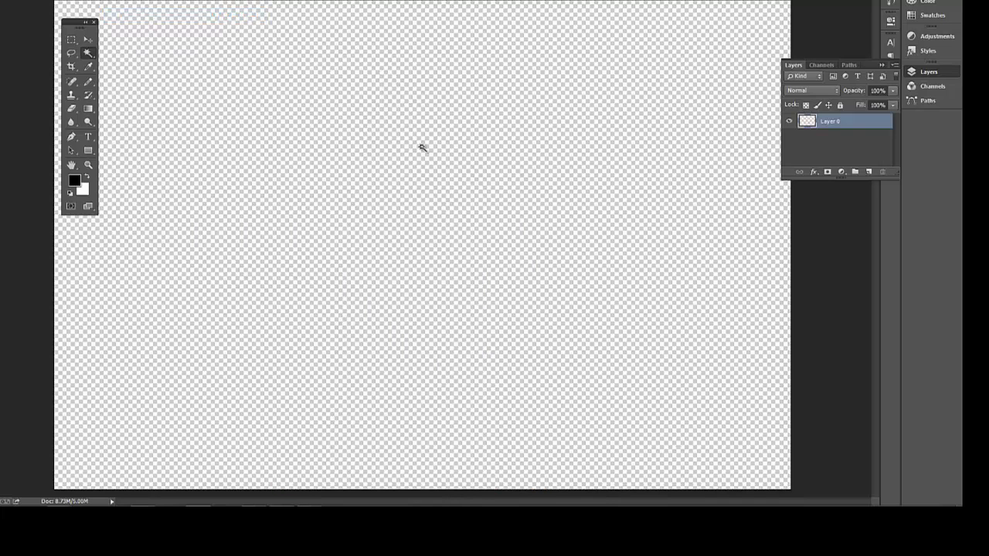
key("ctrl+z")
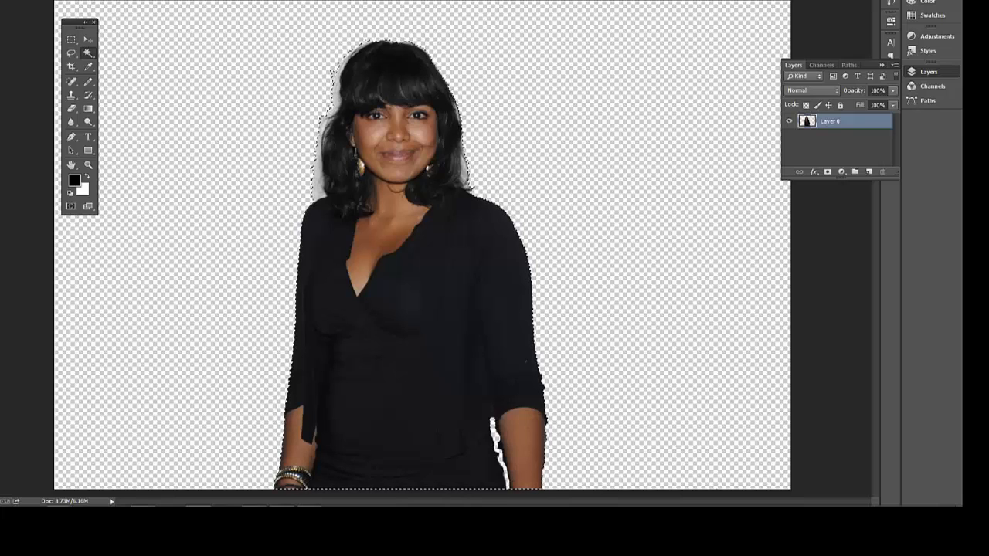
Open Refine Edge for the woman's selection, move the dialog clear of her, and set the preview to On Black.
key("ctrl+alt+r")
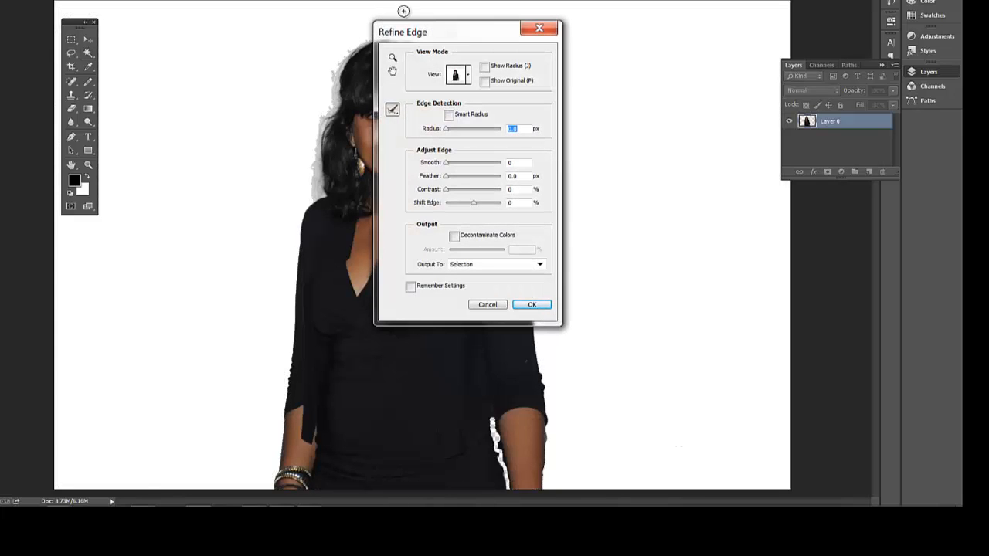
left_click_drag(431, 35, 607, 23)
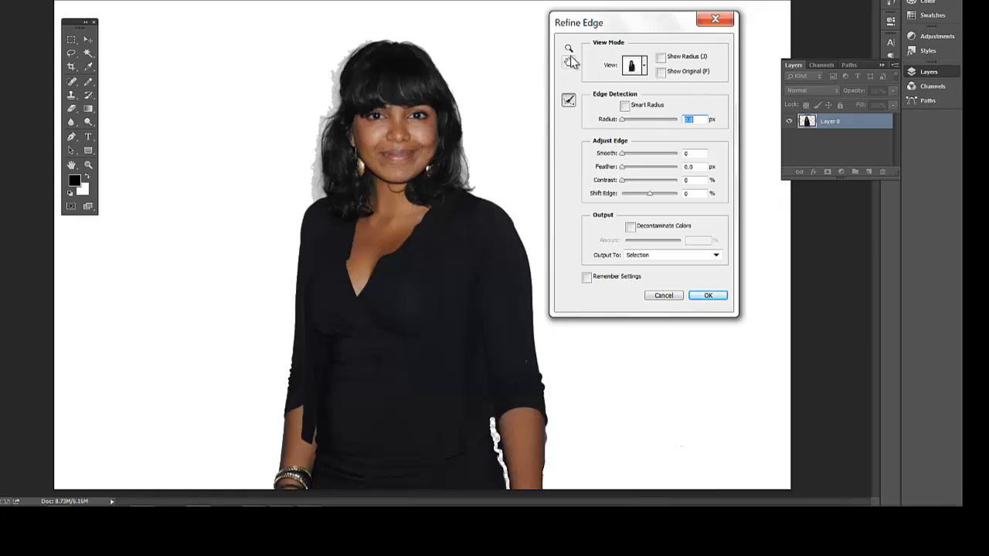
left_click(643, 67)
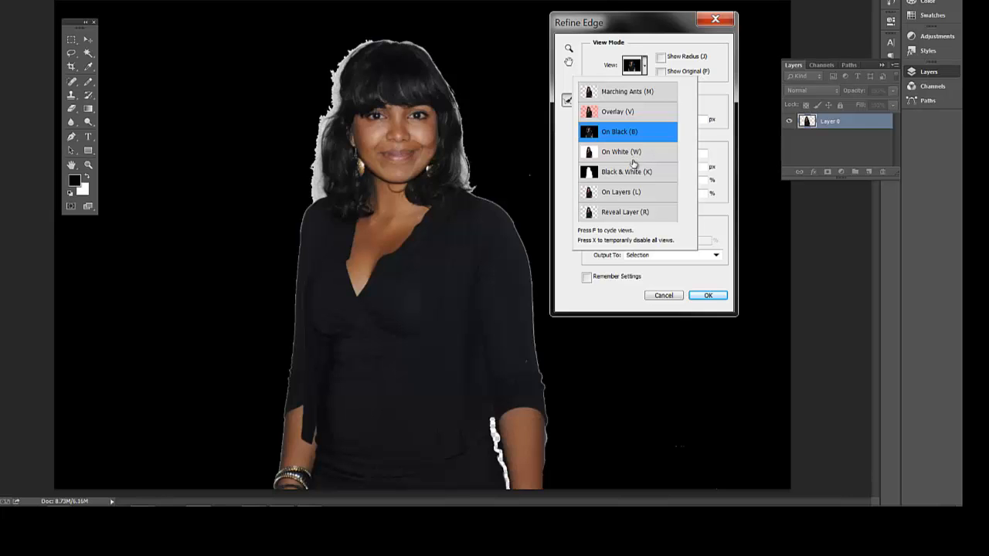
left_click(633, 158)
left_click(674, 21)
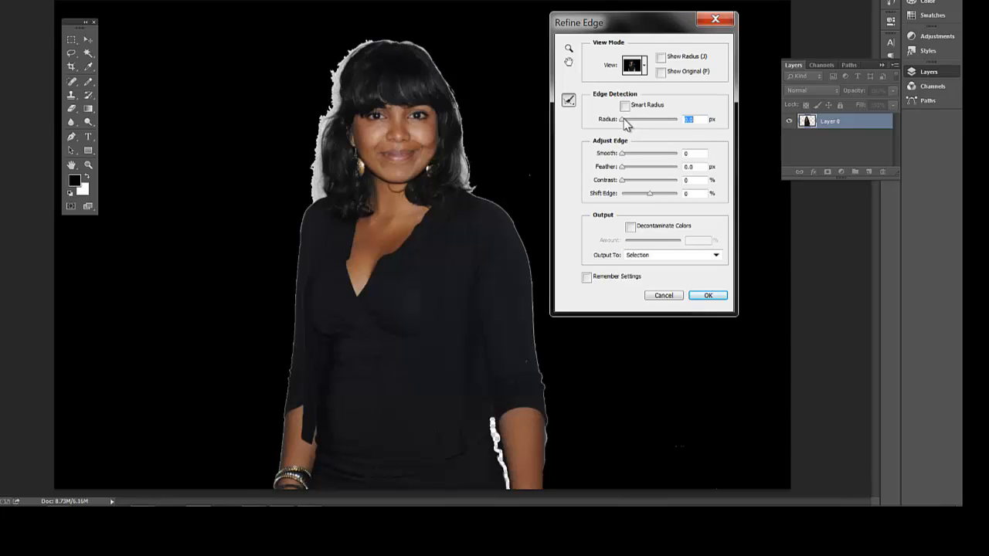
Set the edge detection Radius to 2.6 px, and try out stronger Smooth values before returning Smooth to 0.
mouse_move(624, 120)
left_mouse_down()
mouse_move(643, 126)
mouse_move(628, 121)
left_mouse_up()
left_click(626, 155)
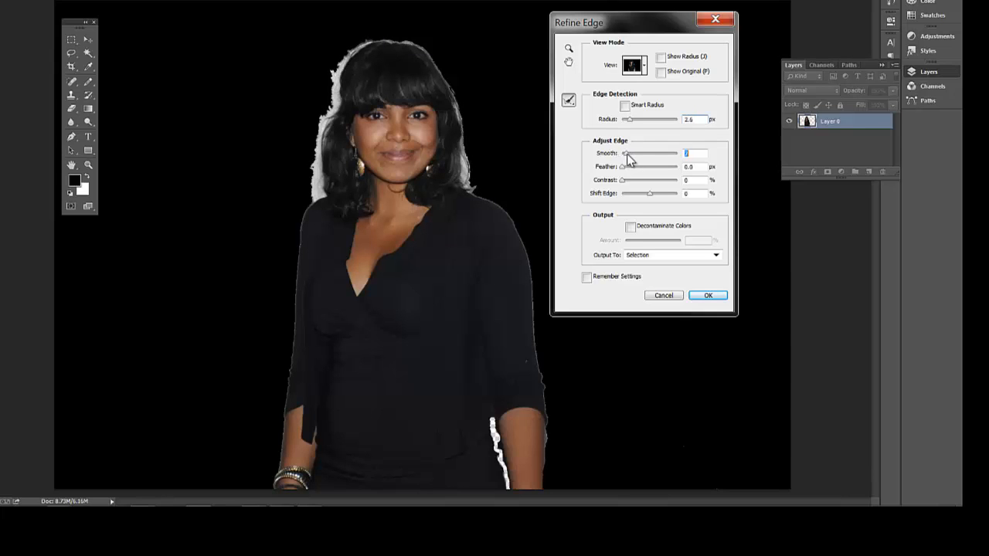
left_click_drag(628, 158, 641, 158)
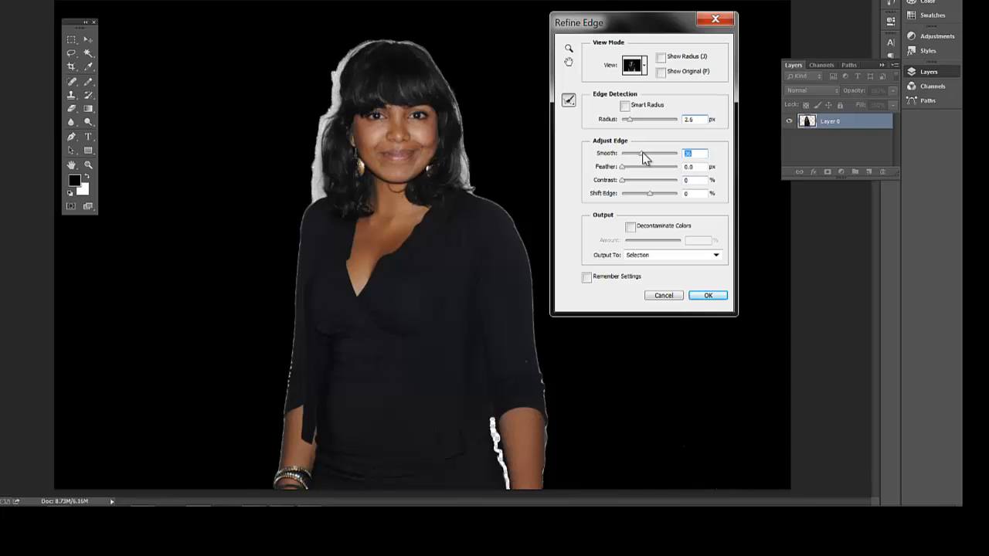
left_click_drag(642, 153, 613, 159)
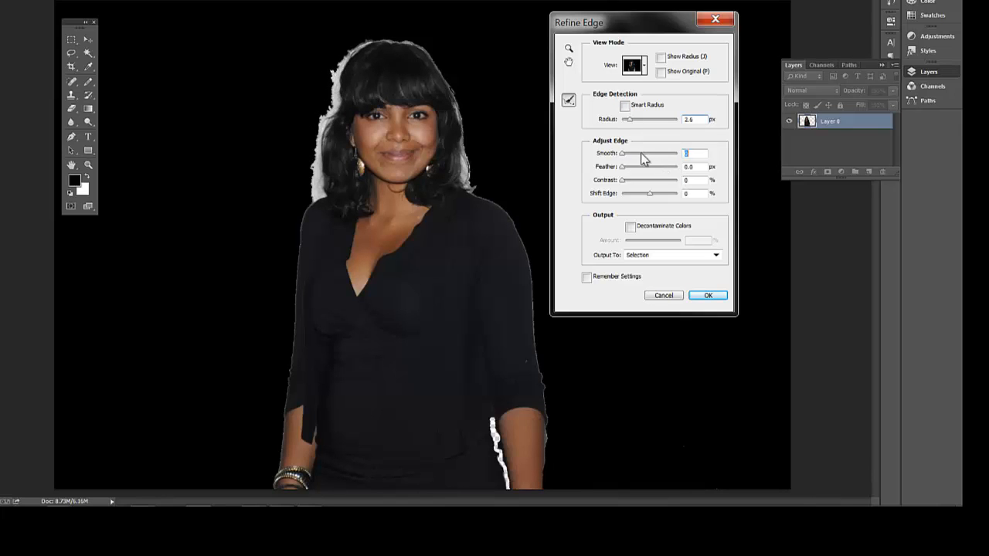
Try Smooth 49, Feather 2.9 px and Contrast 100% on the woman's edge with a slightly negative Shift Edge.
mouse_move(643, 159)
left_mouse_down()
mouse_move(650, 162)
mouse_move(629, 170)
mouse_move(646, 172)
left_mouse_up()
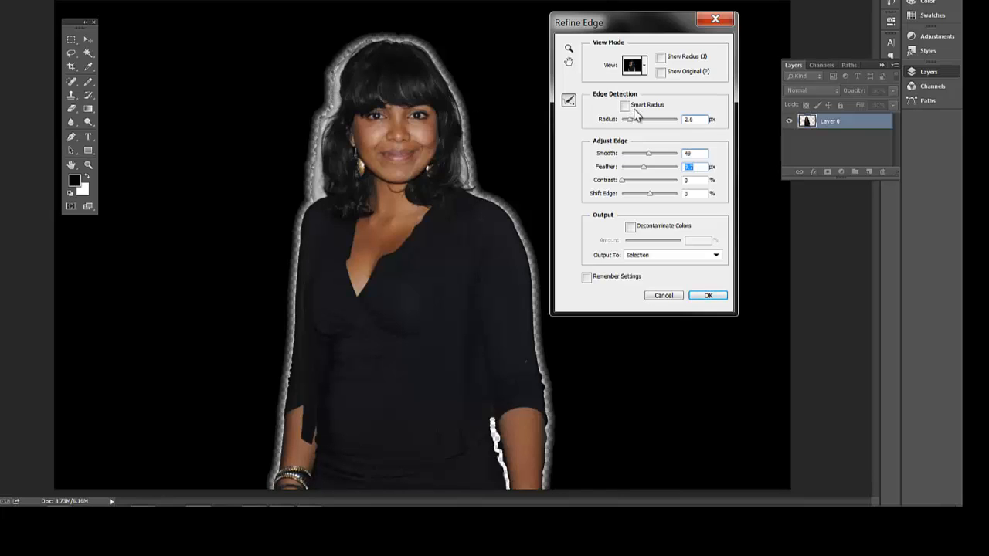
left_click_drag(647, 167, 670, 182)
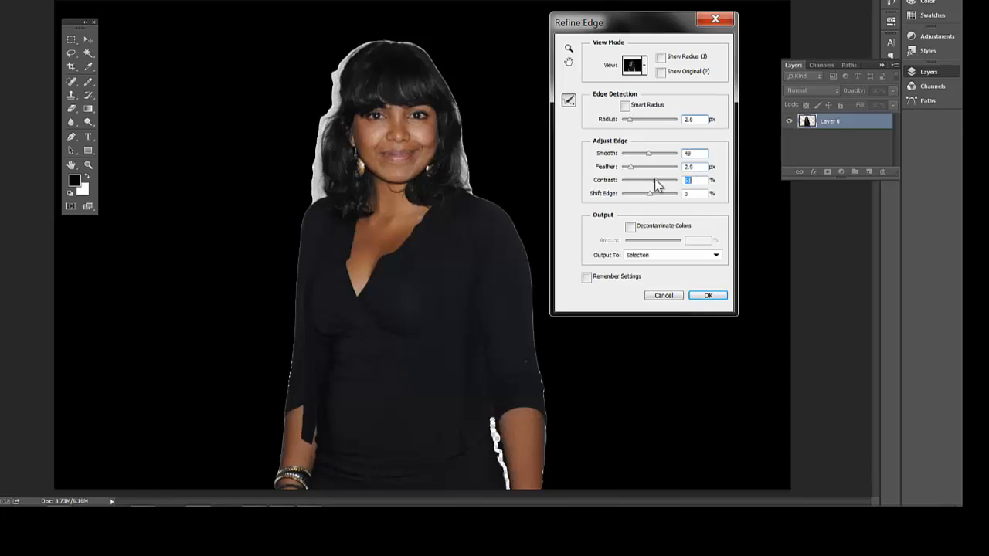
left_click_drag(677, 189, 681, 189)
mouse_move(649, 194)
left_mouse_down()
mouse_move(628, 194)
mouse_move(675, 199)
mouse_move(649, 201)
left_mouse_up()
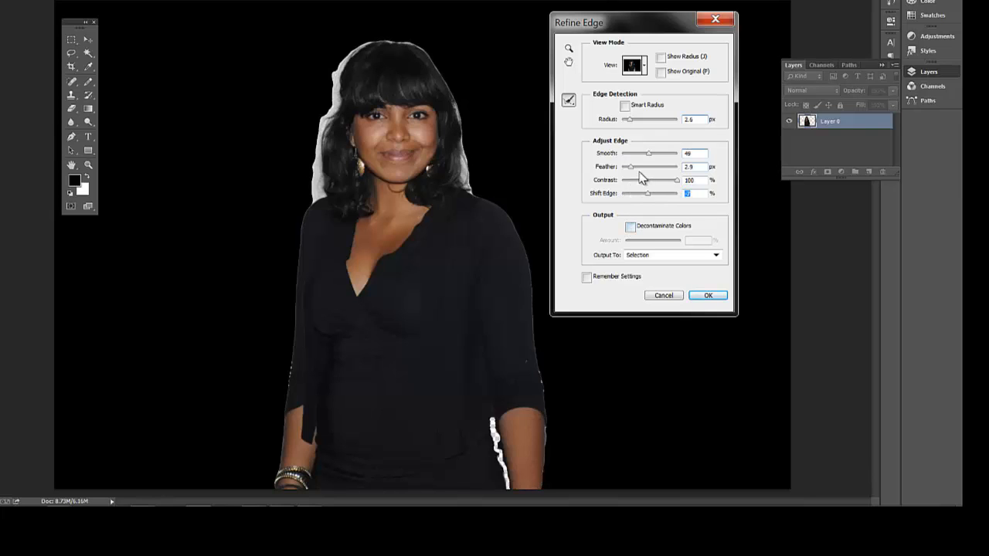
Set Smooth to 23, Feather to 4.5 px and Contrast to 5%, shift the edge well inward, and apply the refinement.
mouse_move(634, 167)
left_mouse_down()
mouse_move(655, 172)
mouse_move(636, 174)
left_mouse_up()
left_click_drag(646, 155, 633, 199)
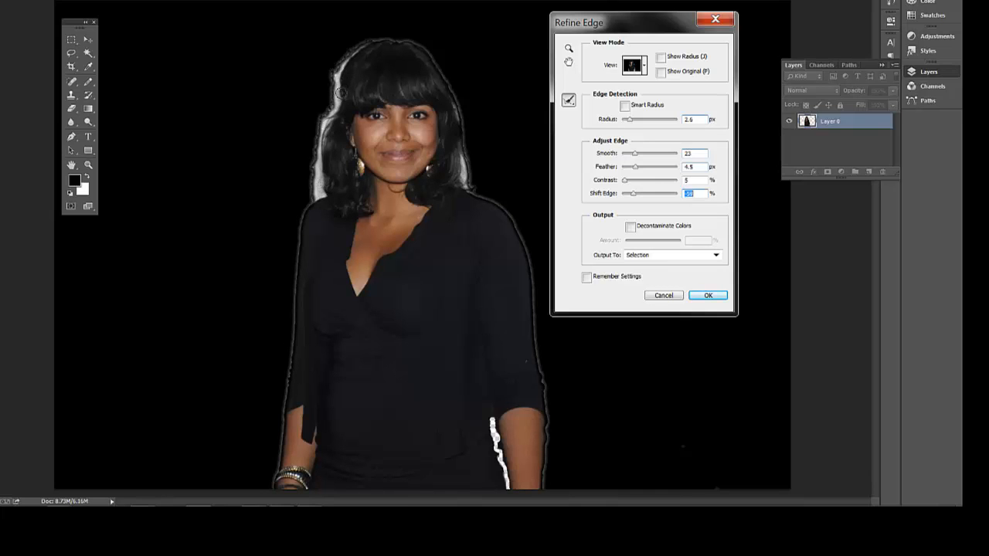
left_click(707, 297)
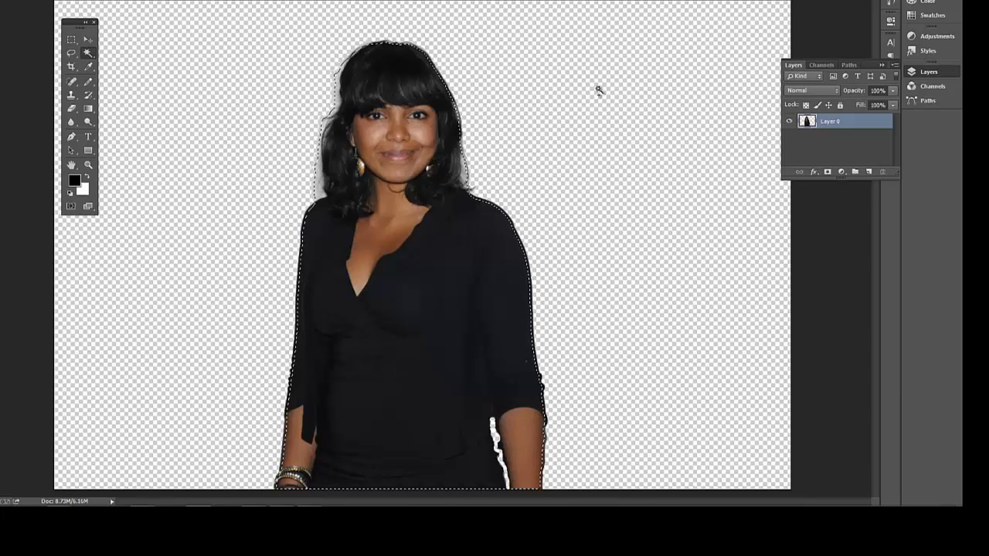
Copy the refined selection of the woman and paste it as a new layer above Layer 0.
left_click(46, 1)
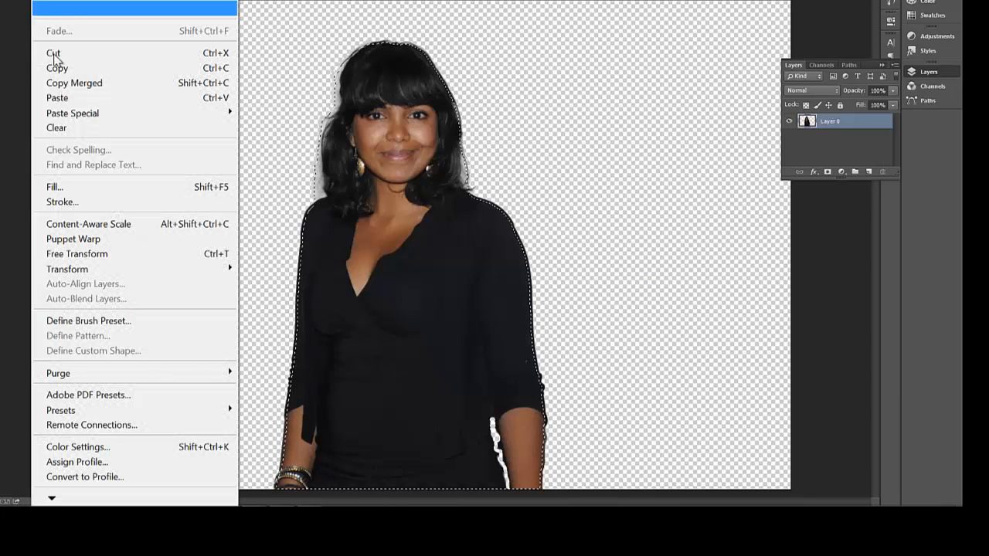
left_click(78, 67)
left_click(46, 1)
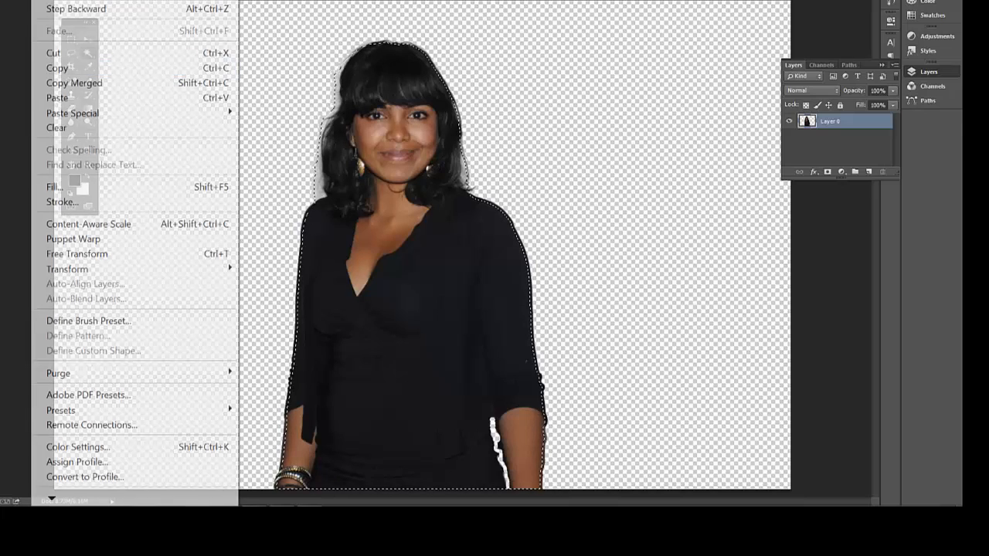
left_click(68, 99)
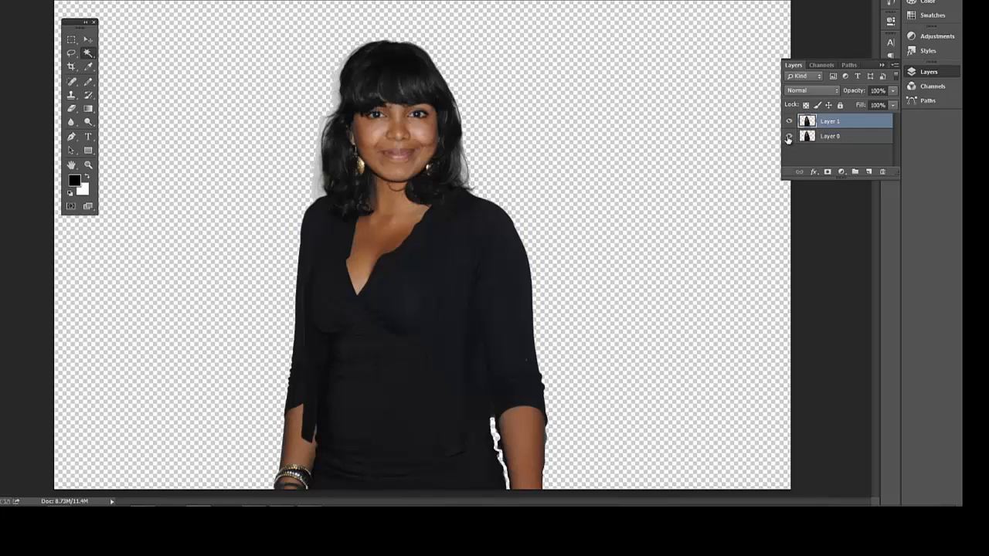
Hide Layer 0 and toggle the visibility of Layer 1 to check the pasted cutout, leaving Layer 1 shown.
left_click(788, 138)
left_click(788, 122)
left_click(789, 121)
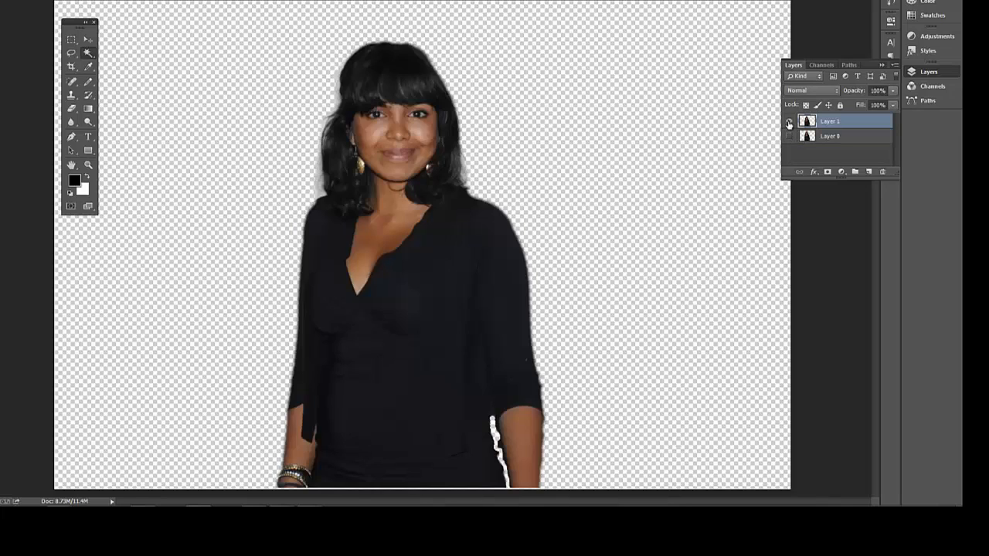
left_click(788, 121)
left_click(789, 122)
left_click(788, 121)
left_click(788, 121)
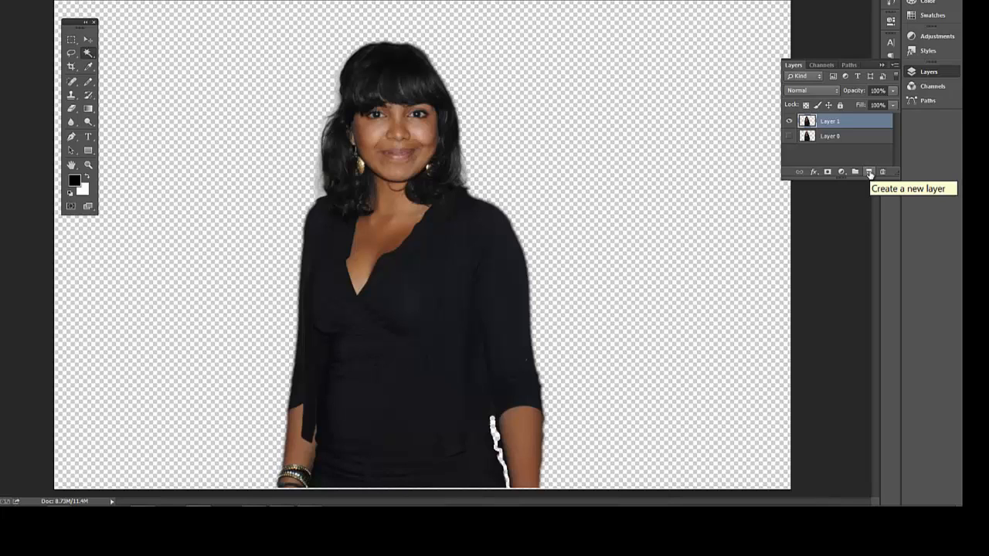
Create a new layer above Layer 1 and fill it with black.
left_click(869, 173)
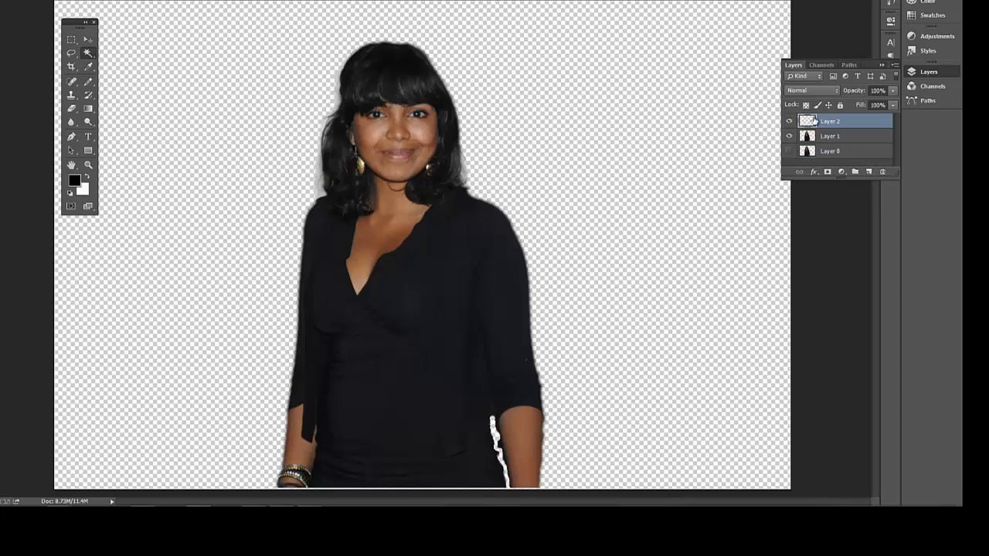
left_click(47, 1)
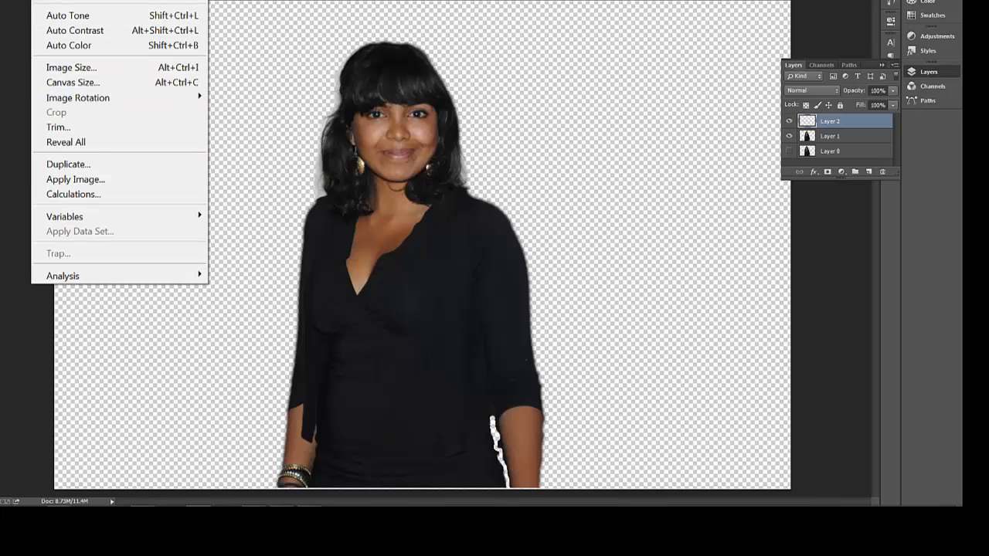
mouse_move(39, 1)
left_click(74, 187)
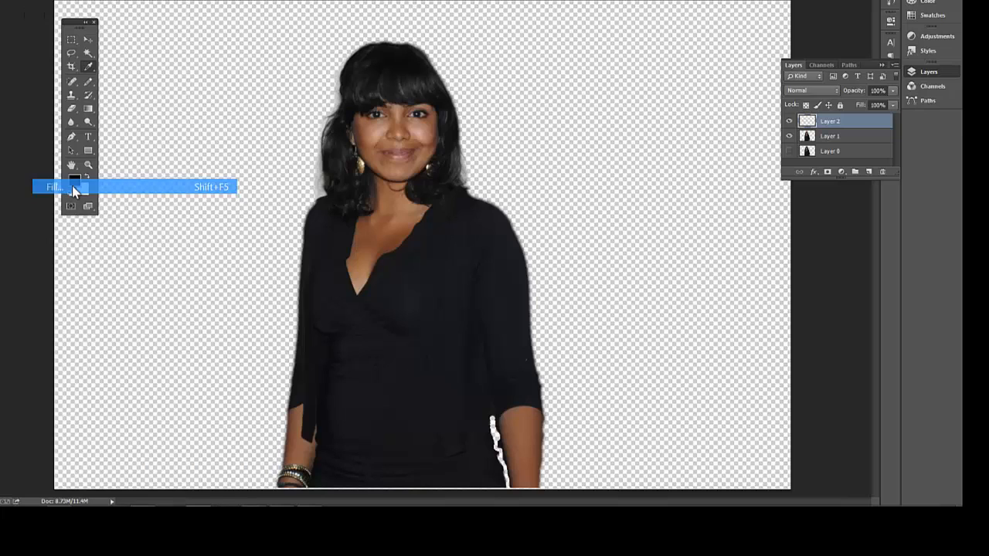
left_click(471, 120)
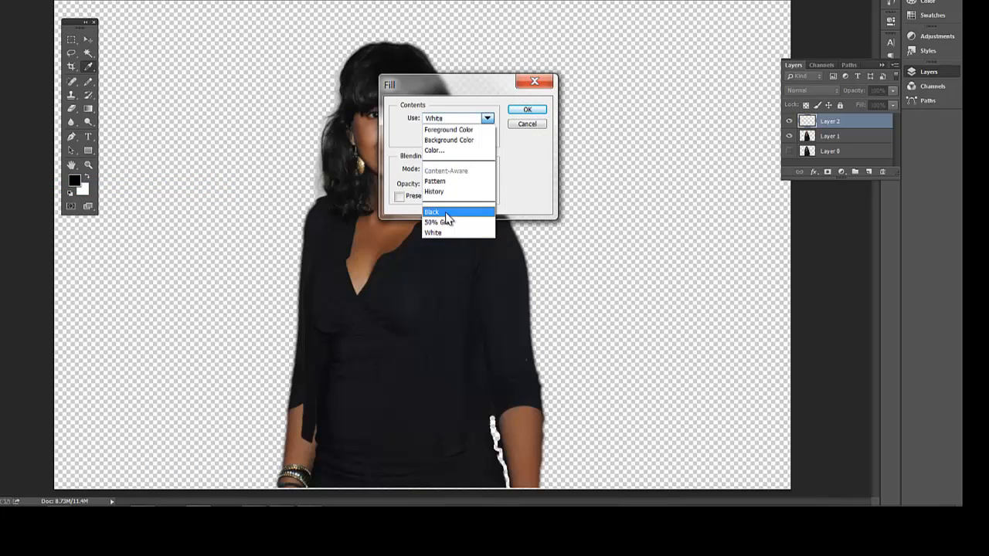
left_click(447, 210)
left_click(524, 112)
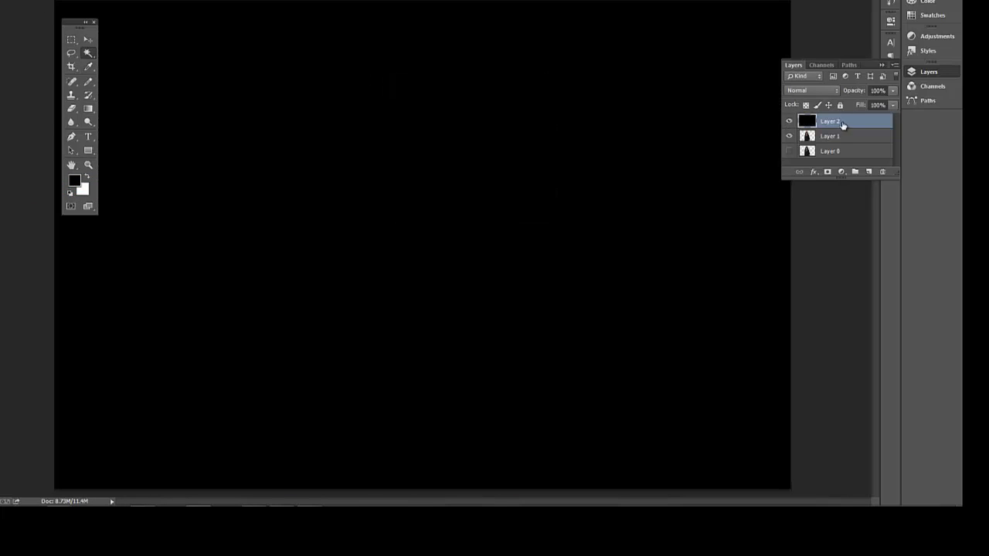
Move Layer 2 below Layer 1 and fill it with 50% Gray.
left_click_drag(841, 126, 842, 146)
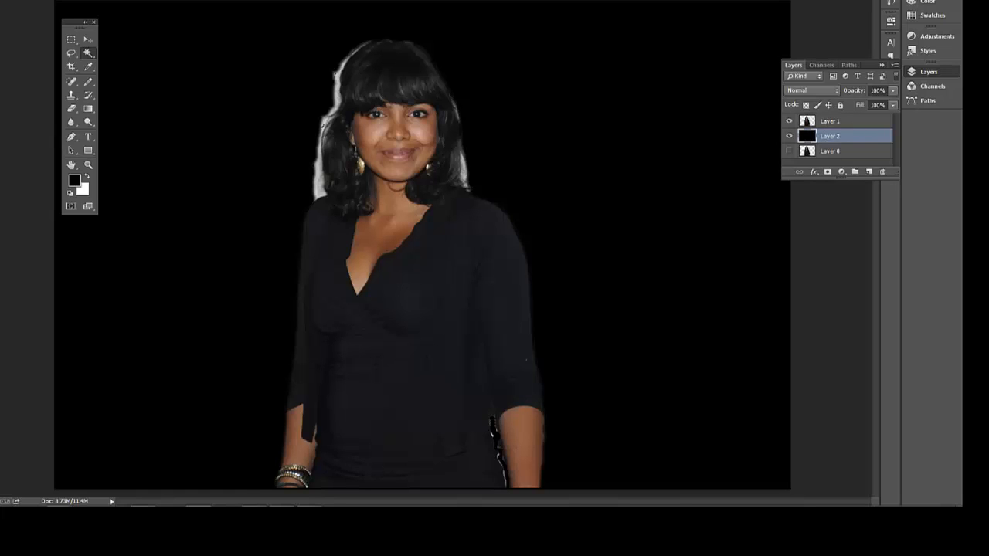
left_click(44, 1)
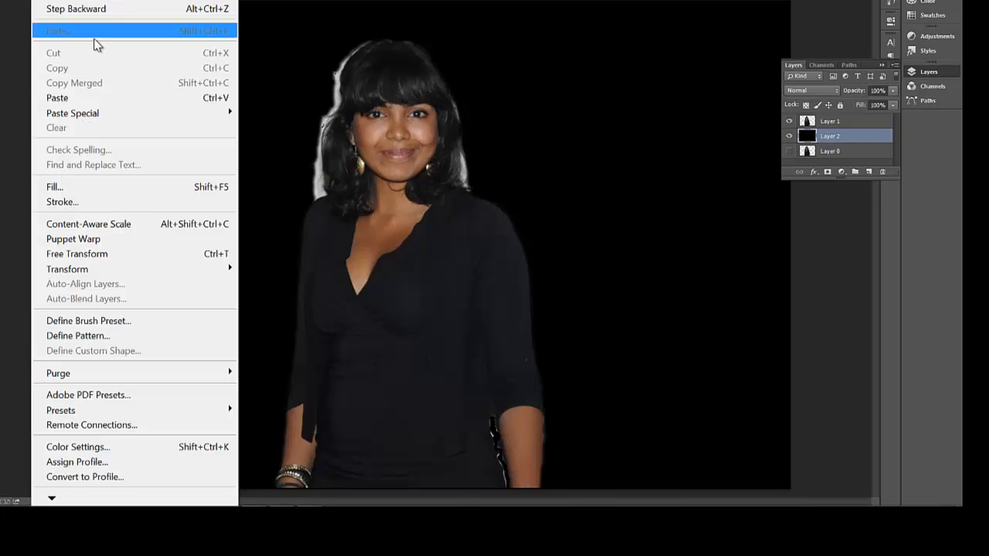
left_click(80, 189)
left_click(488, 118)
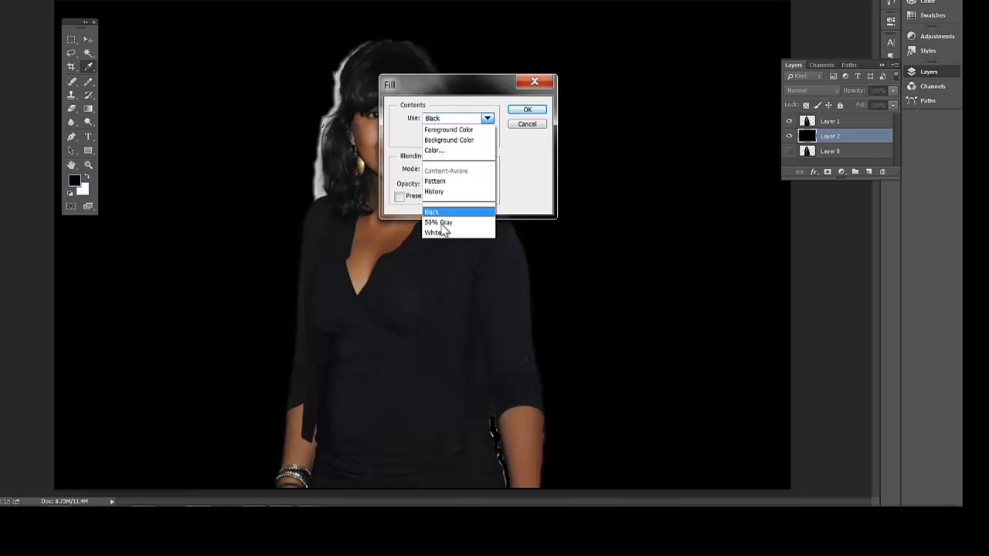
left_click(438, 222)
left_click(525, 109)
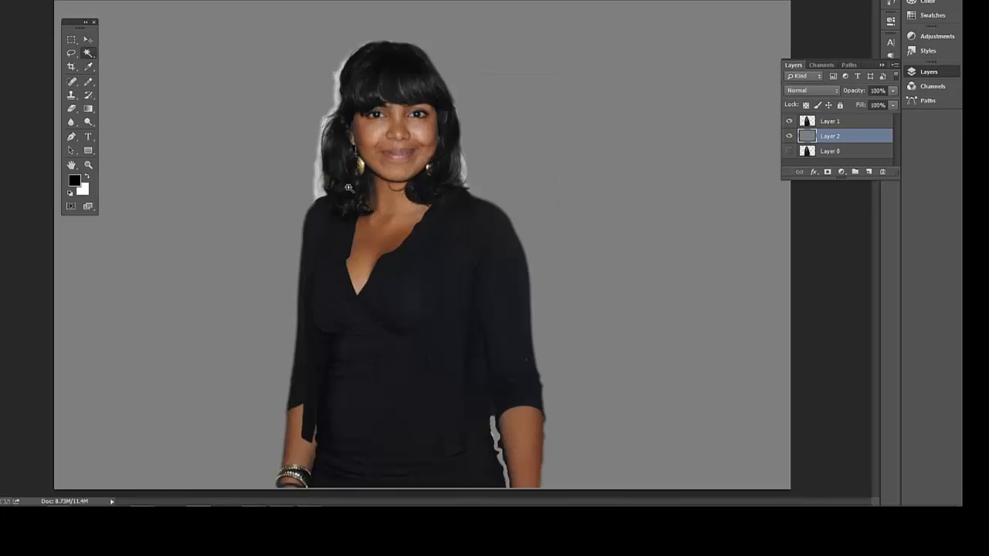
Try deleting the white fringe beside the hair from Layer 1 with a Magic Wand selection, and deselect.
key("ctrl+plus")
key("ctrl+plus")
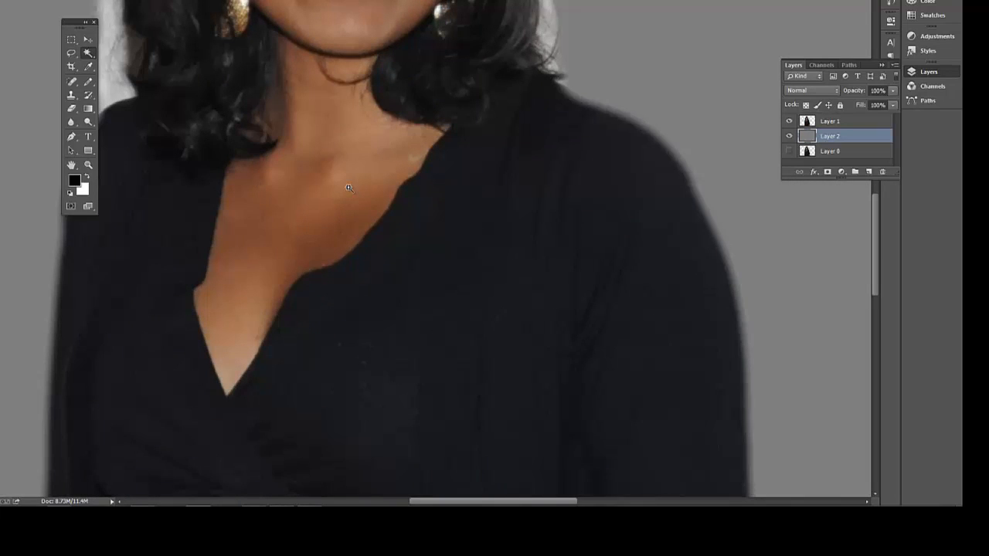
scroll(348, 189, "up", 6)
left_click_drag(349, 187, 436, 320)
scroll(434, 321, "up", 1)
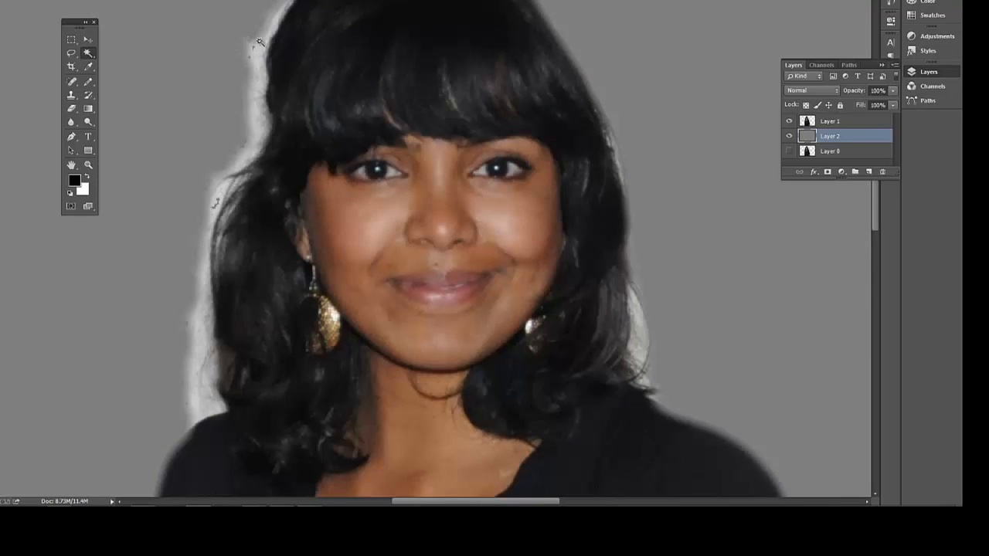
scroll(260, 44, "up", 1)
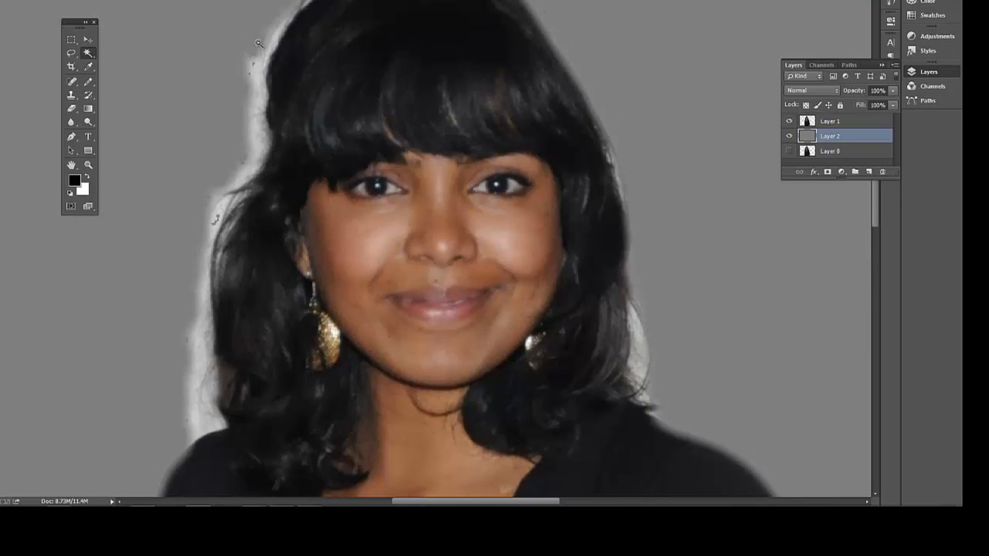
left_click(88, 52)
left_click(823, 122)
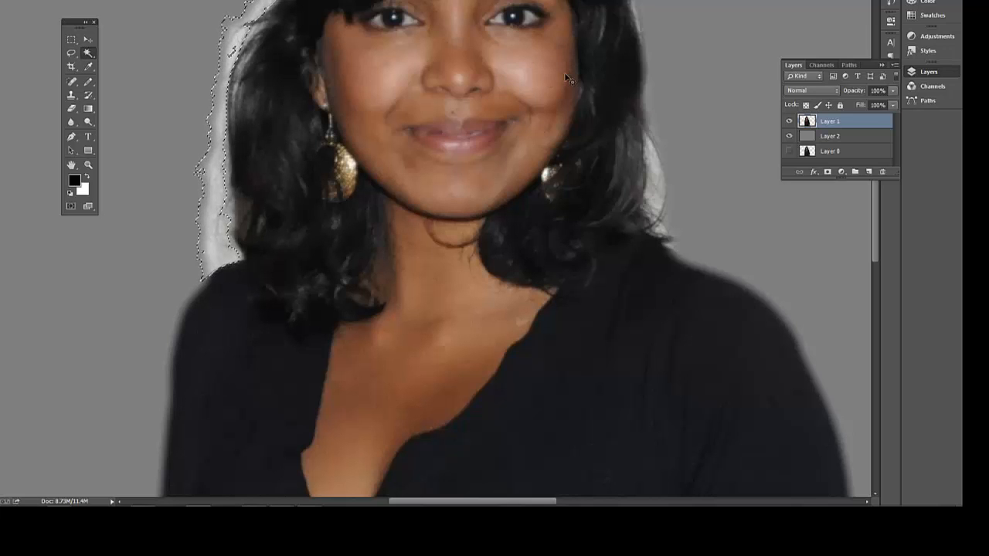
key("Delete")
key("ctrl+d")
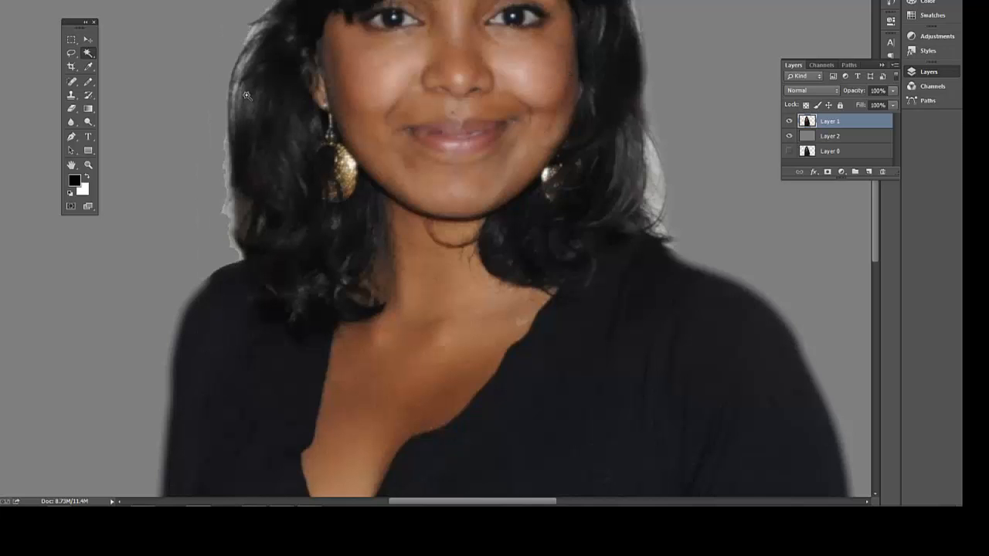
Undo the fringe deletion on Layer 1 and clear the restored selection.
scroll(245, 95, "up", 5)
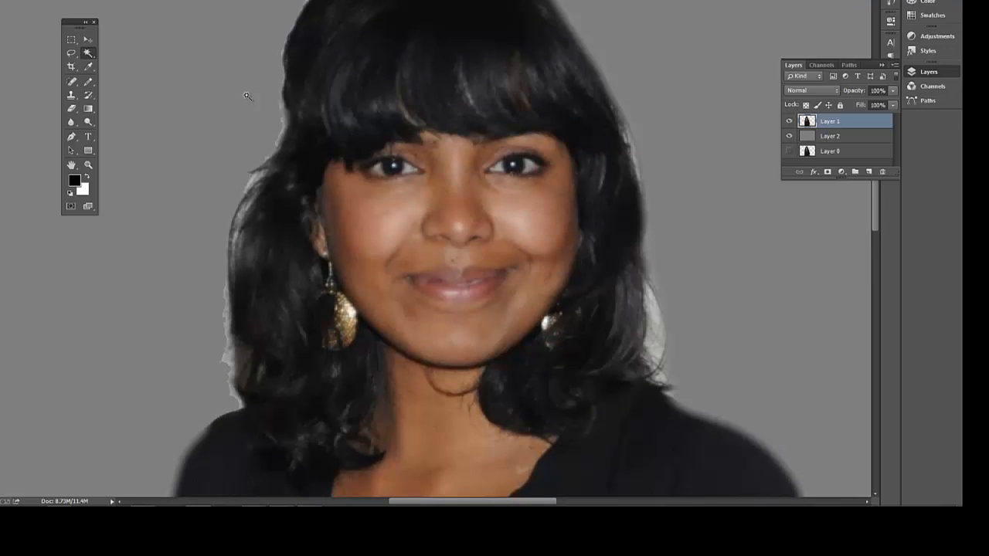
key("ctrl+alt+z")
key("ctrl+alt+z")
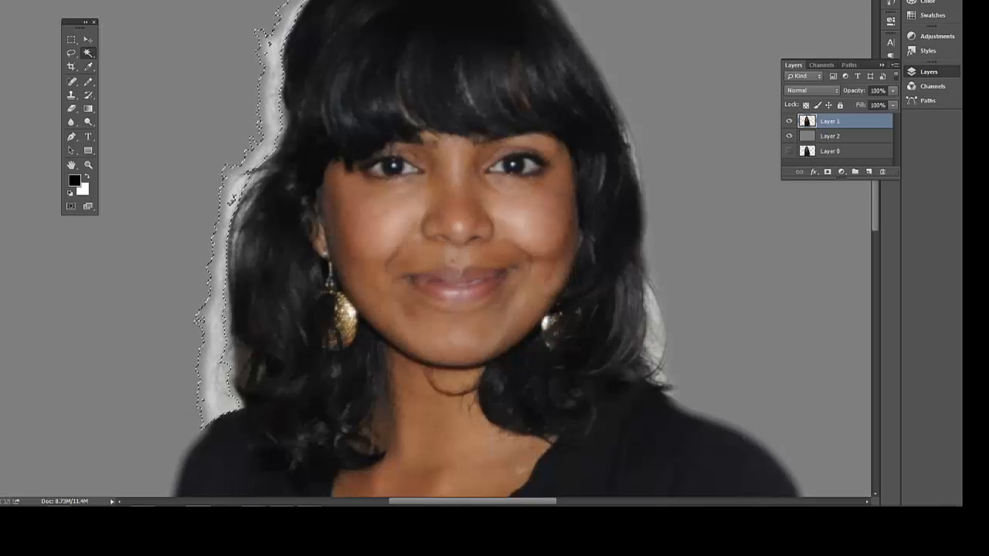
left_click(126, 0)
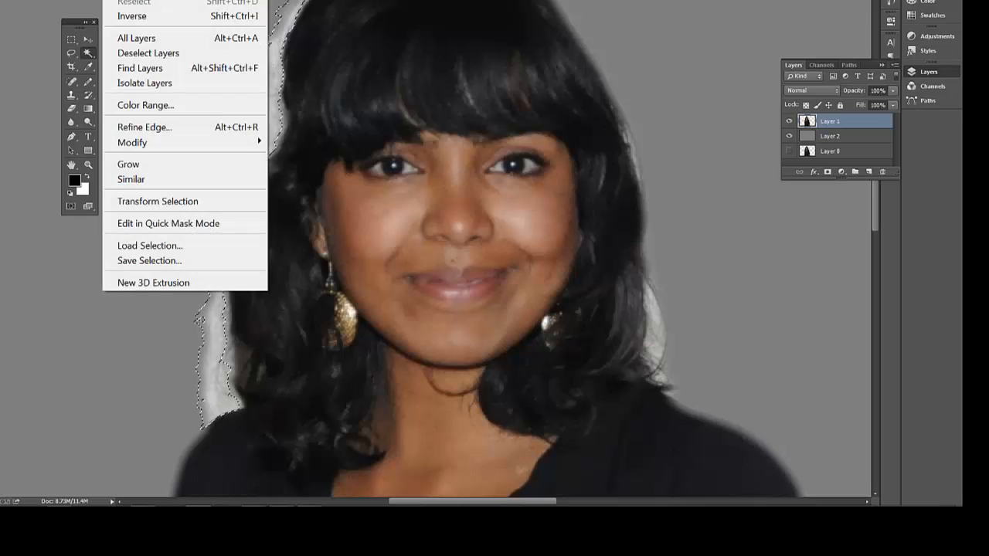
left_click(128, 0)
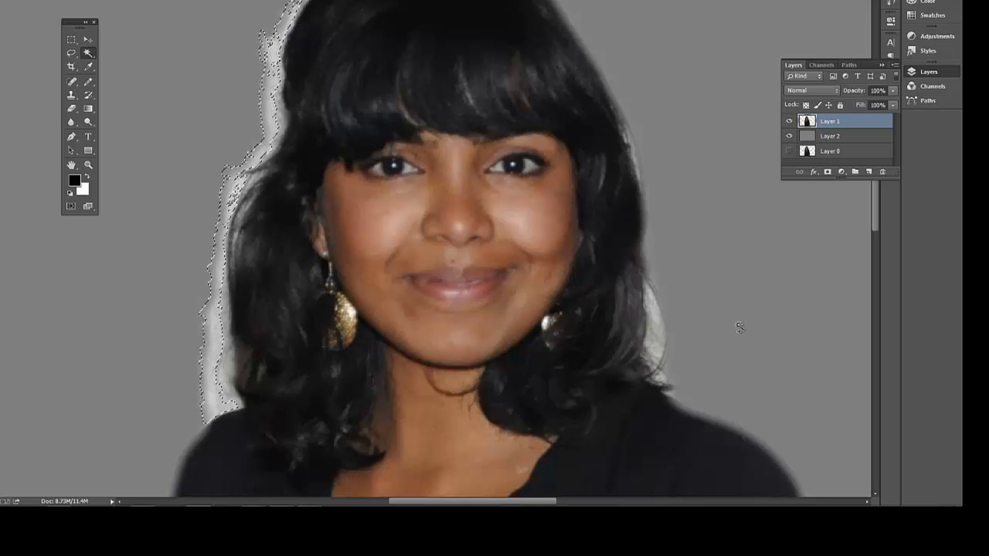
Select the white fringe on both sides of the hair with the Magic Wand, adding areas to the selection.
left_click(657, 314, "shift")
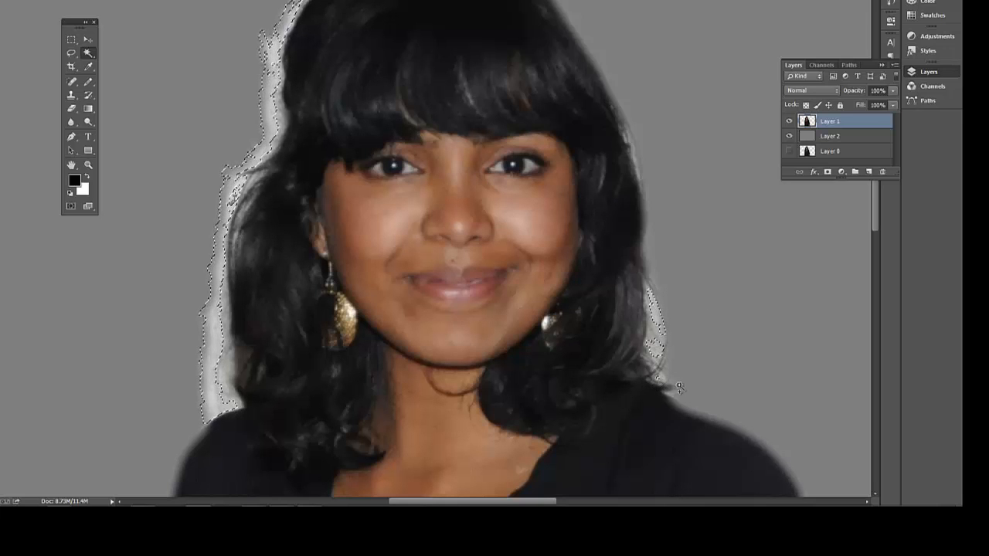
key("ctrl+d")
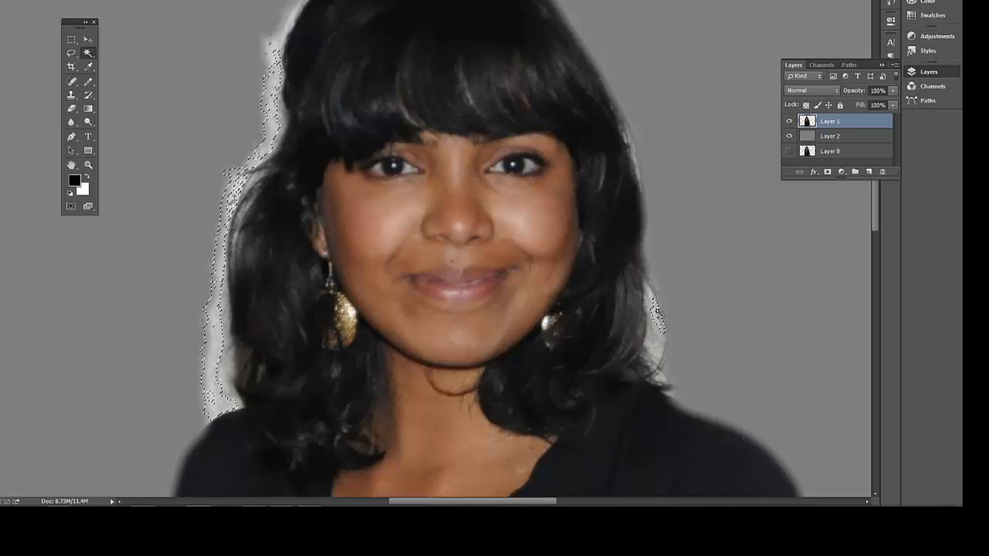
left_click(275, 45, "shift")
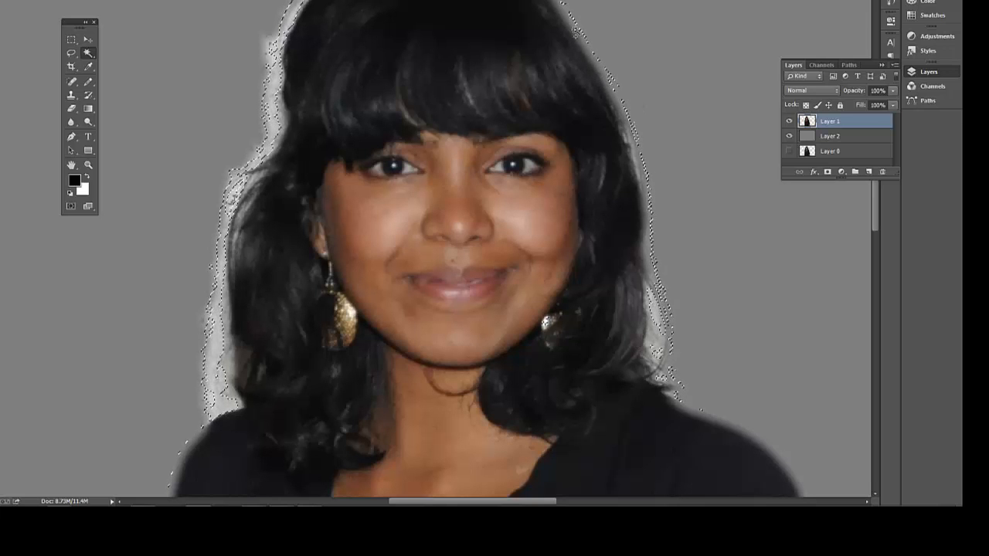
left_click(530, 166, "shift")
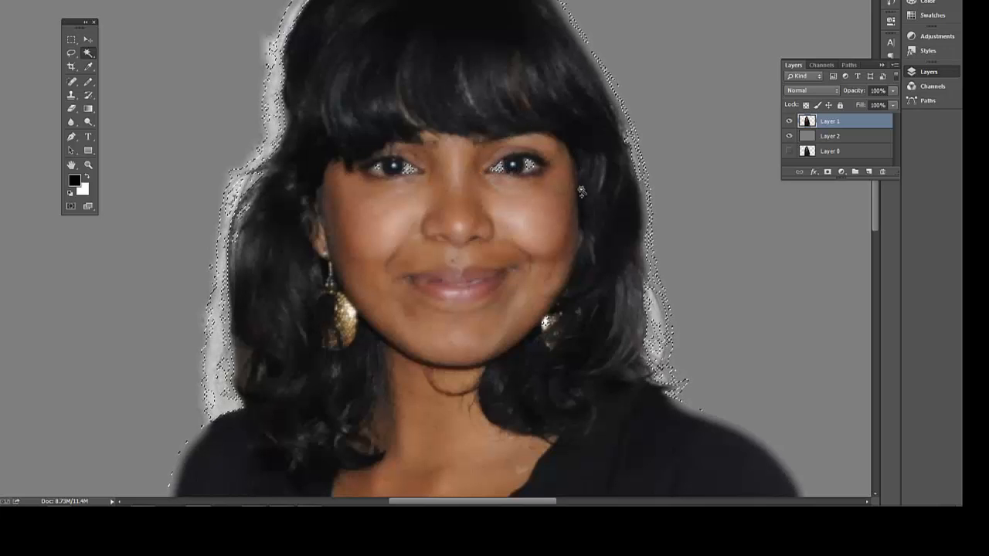
Paint the eye area out of the selection with a black brush in Quick Mask mode, and return to standard mode.
left_click(74, 213)
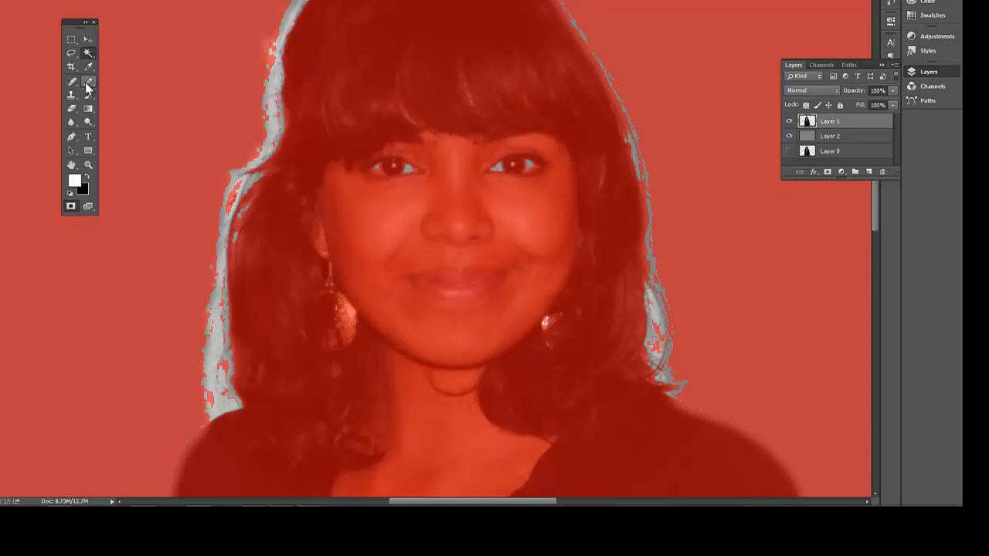
left_click(87, 83)
left_click_drag(408, 176, 397, 169)
left_click(86, 177)
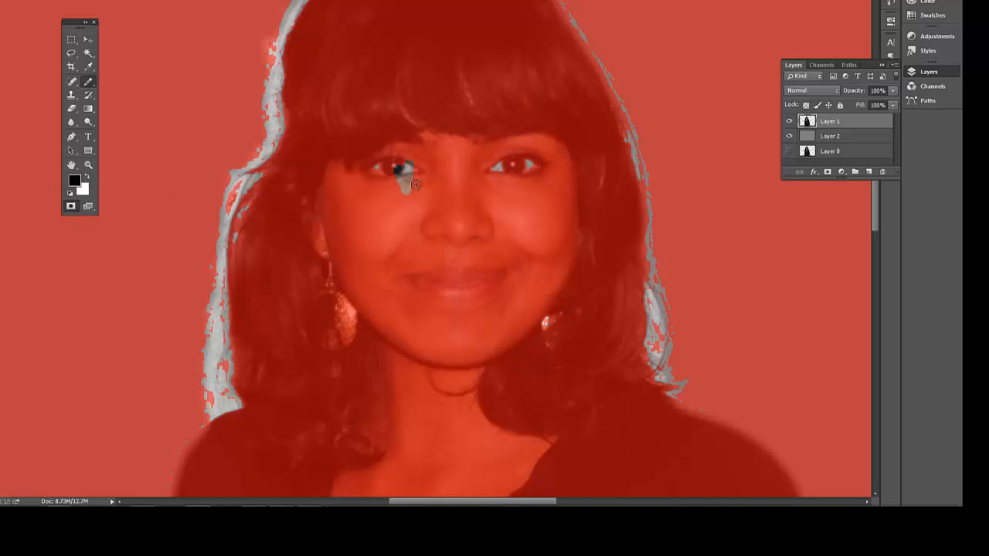
mouse_move(416, 184)
left_mouse_down()
mouse_move(387, 169)
mouse_move(406, 185)
left_mouse_up()
left_click(70, 206)
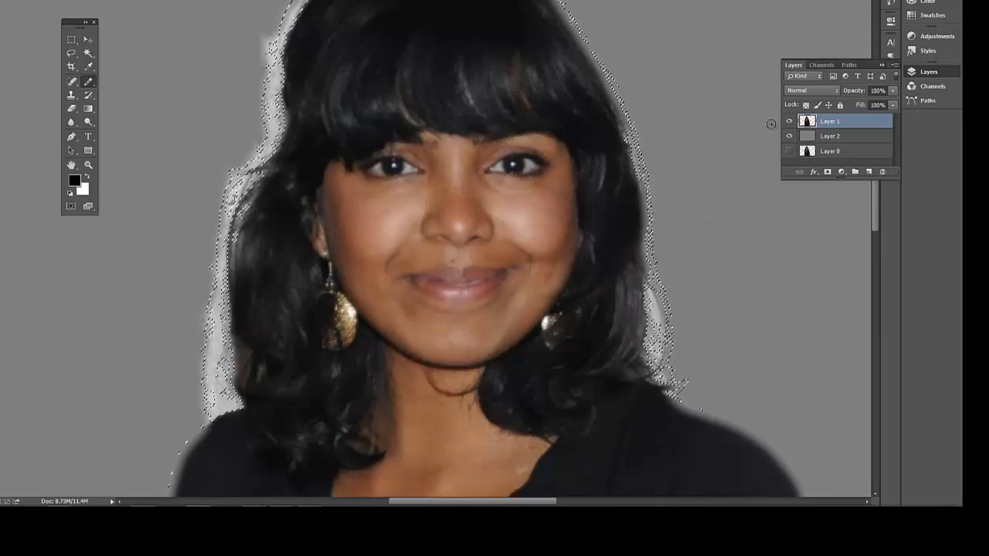
Try deleting the selected fringe from Layer 1, extend the selection with the Magic Wand for a second attempt, and undo it.
key("ctrl+d")
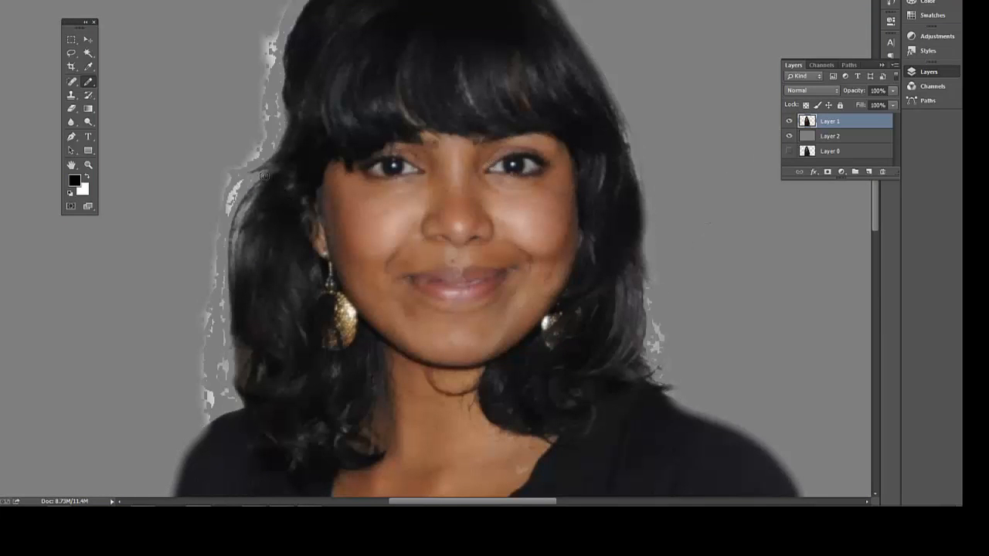
key("ctrl+shift+d")
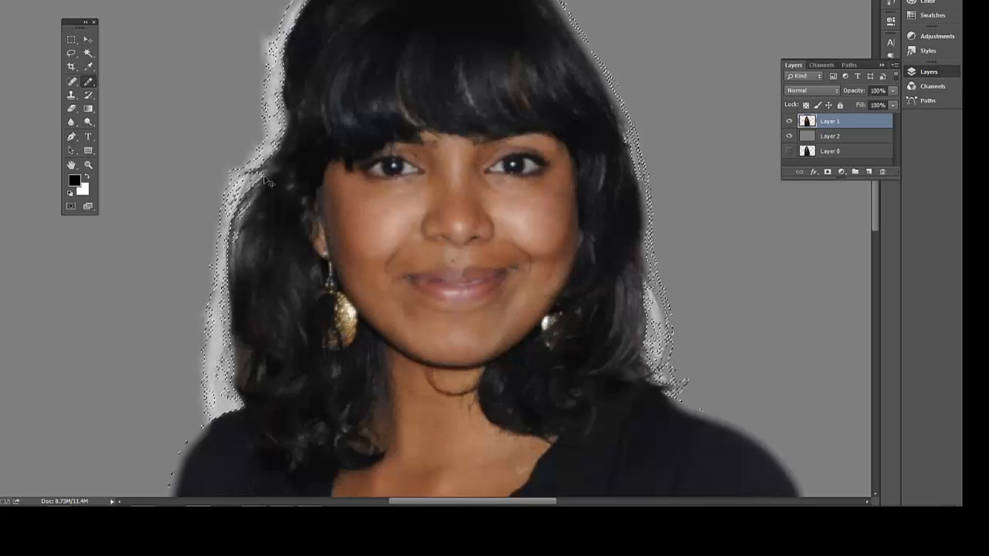
left_click(88, 53)
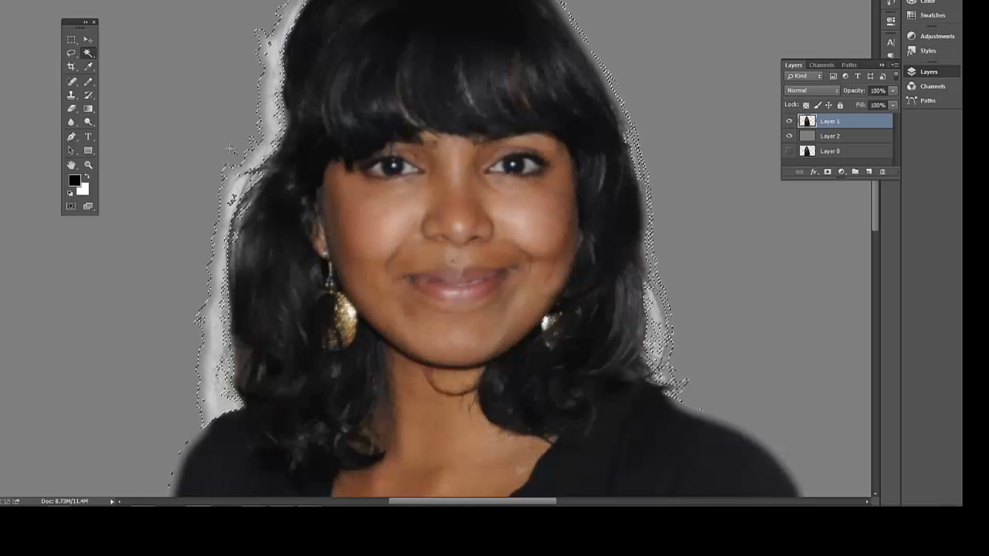
key("Delete")
key("ctrl+d")
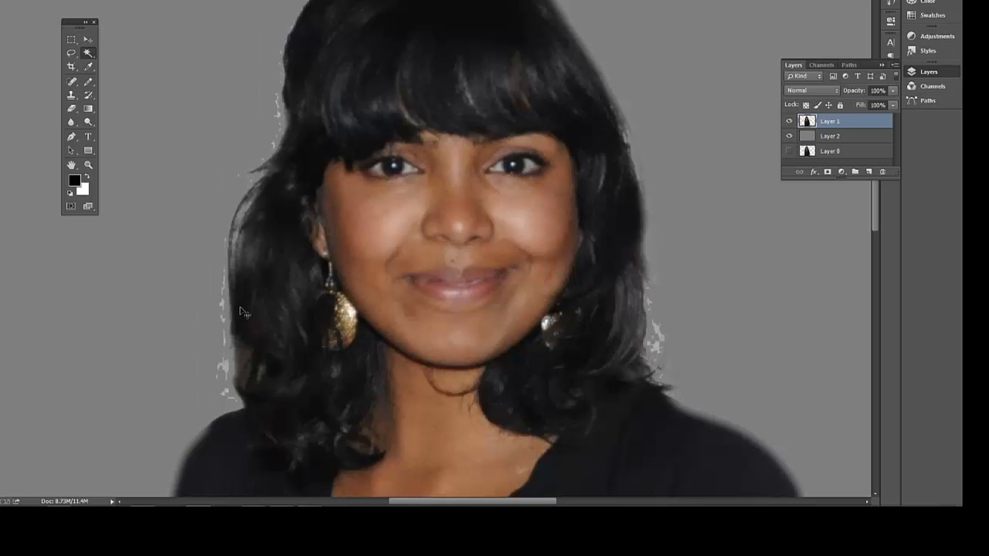
key("ctrl+alt+z")
key("ctrl+alt+z")
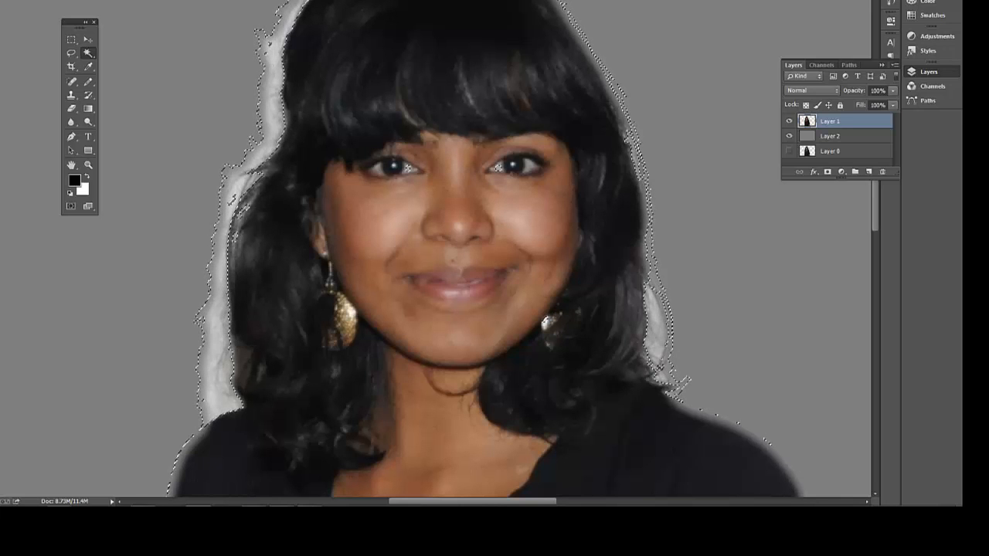
key("ctrl+alt+r")
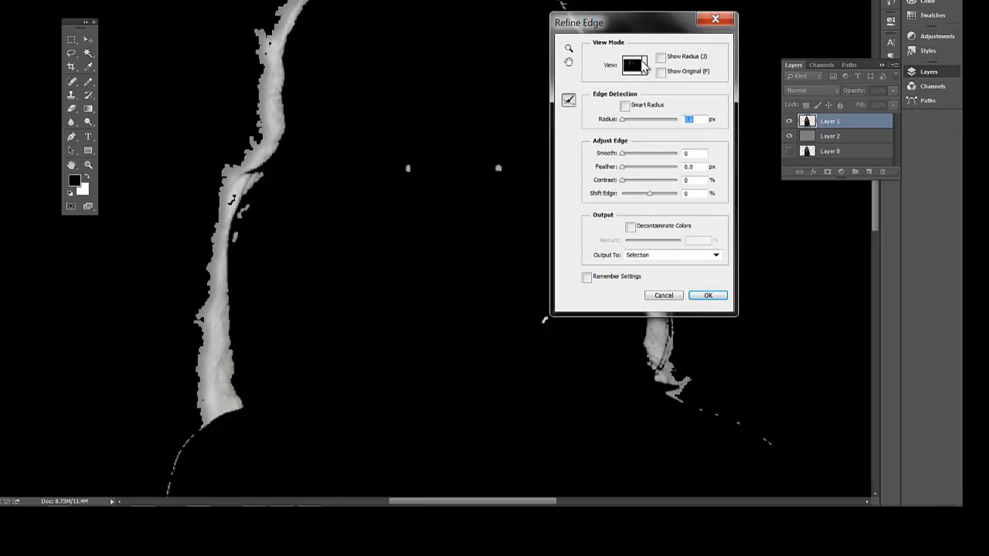
left_click(644, 66)
left_click(664, 296)
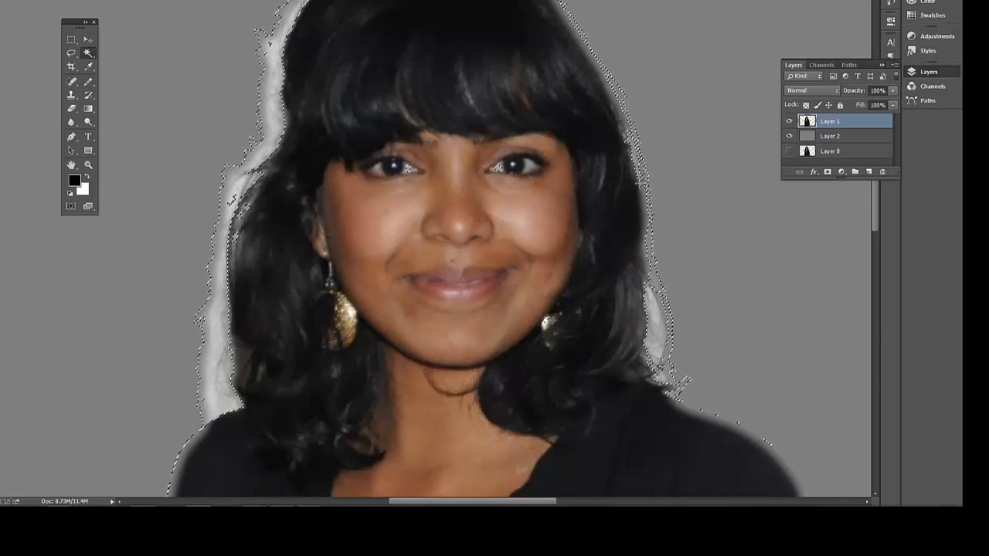
Try deleting the enlarged fringe selection around the hair from Layer 1, and clear the selection.
key("Delete")
key("ctrl+d")
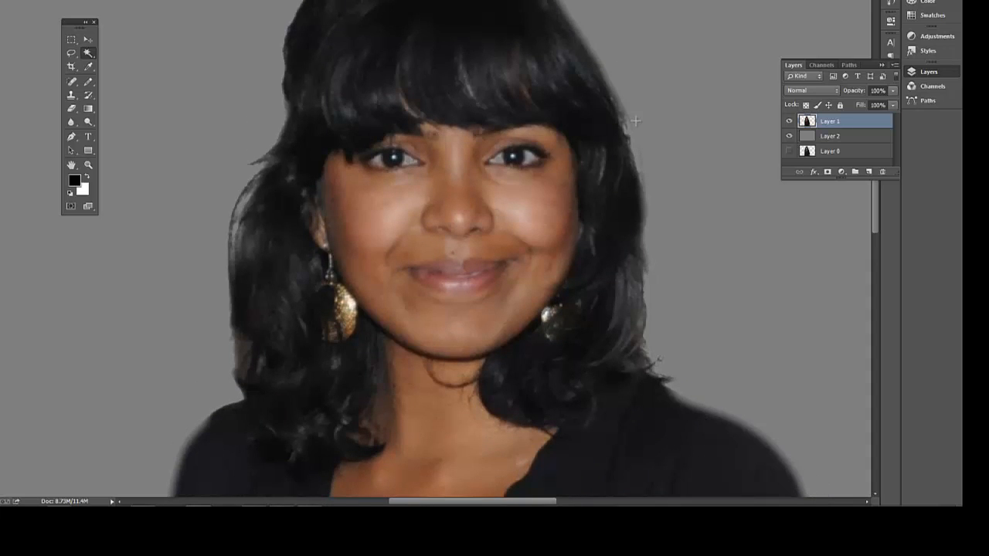
left_click(635, 120)
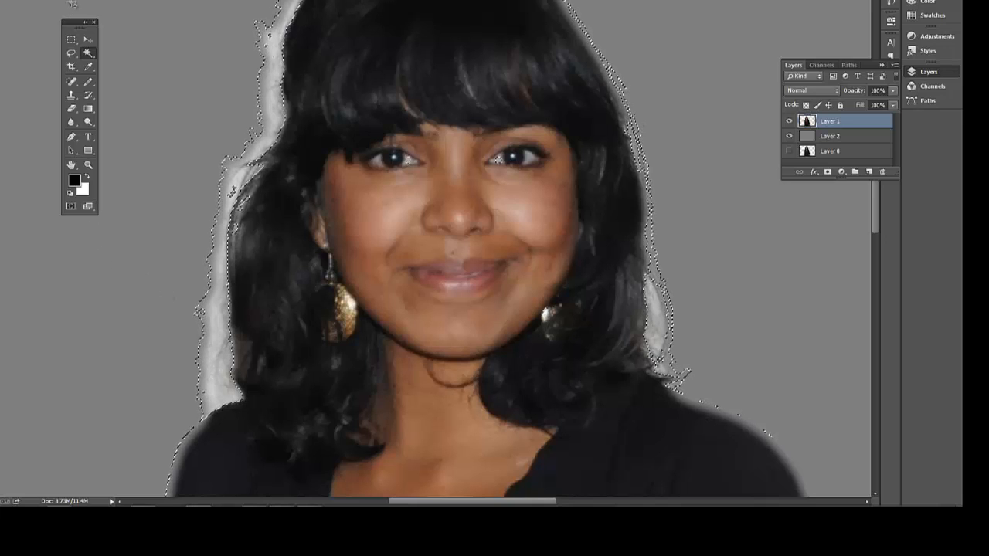
left_click(116, 0)
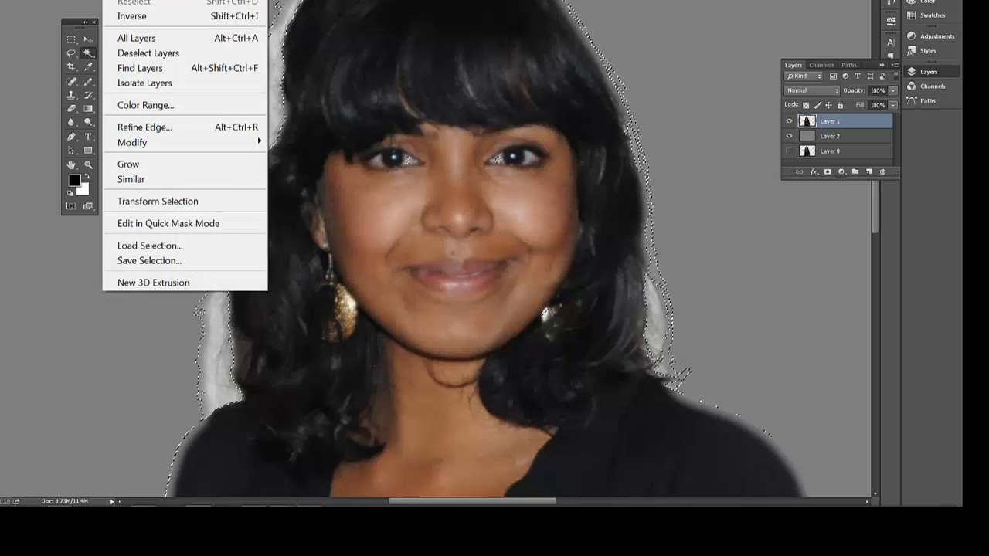
left_click(124, 0)
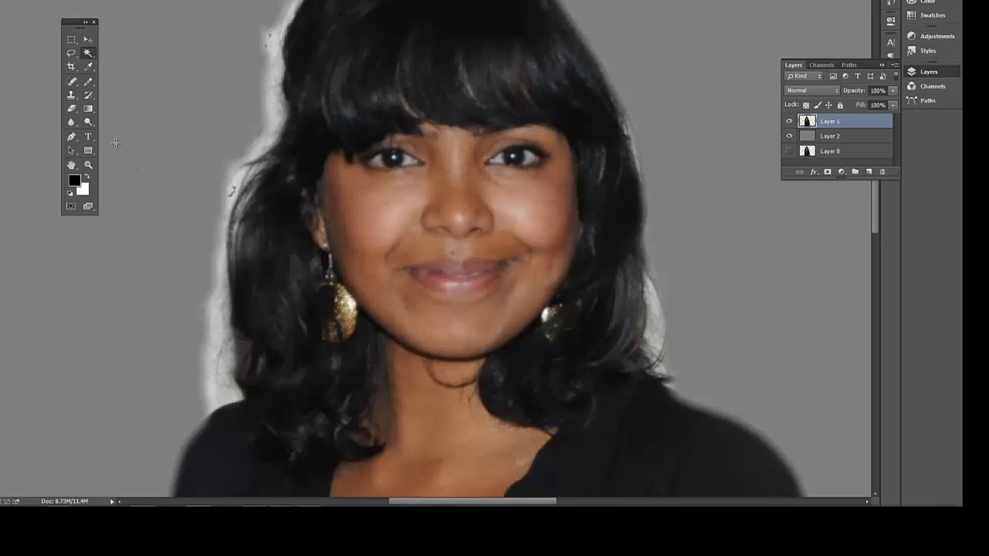
Try the Eraser Tool with freehand strokes across the face and hair on Layer 1, and undo them.
left_click(75, 99)
left_click(72, 110)
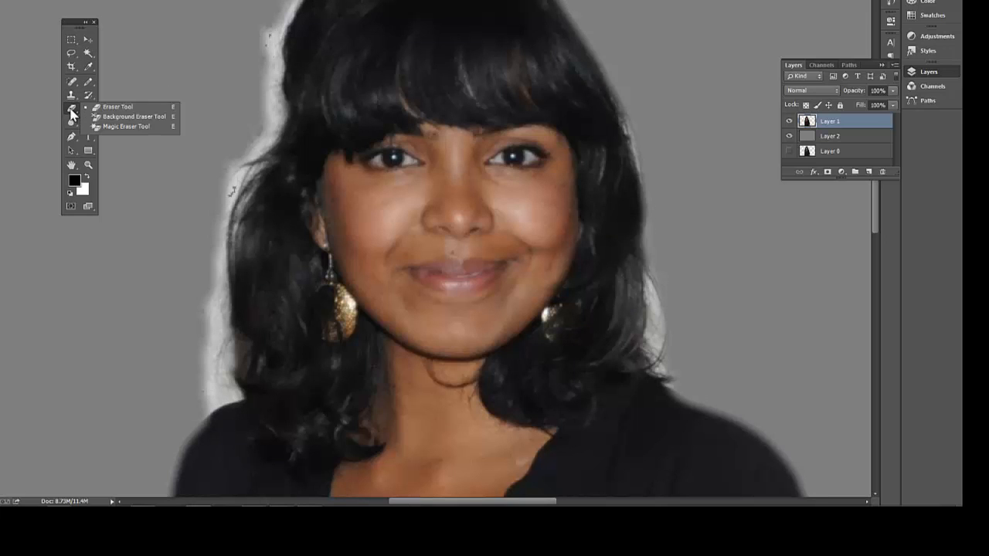
left_click(118, 106)
mouse_move(228, 193)
left_mouse_down()
mouse_move(335, 232)
mouse_move(130, 193)
mouse_move(553, 207)
mouse_move(685, 228)
mouse_move(543, 211)
mouse_move(519, 79)
mouse_move(463, 202)
left_mouse_up()
left_click_drag(633, 140, 604, 117)
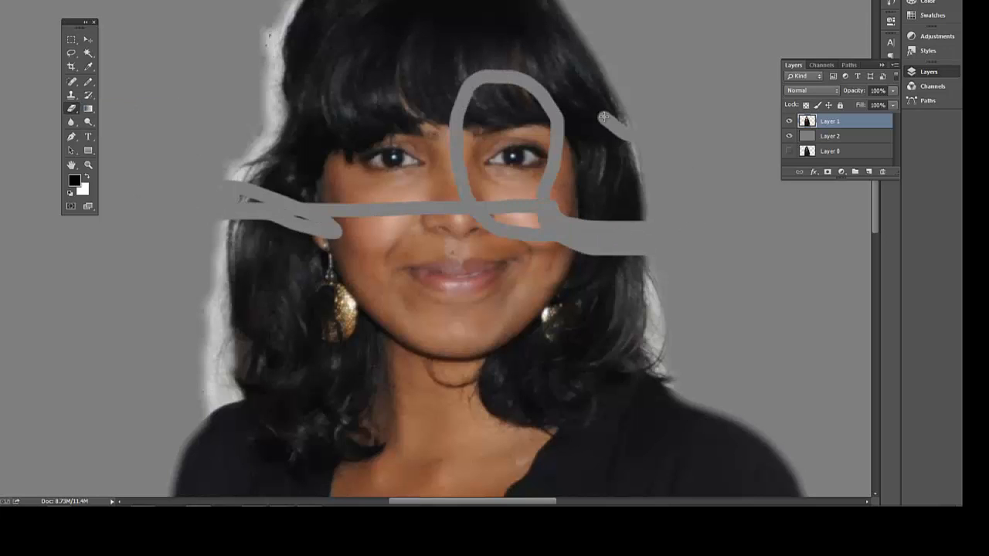
key("ctrl+z")
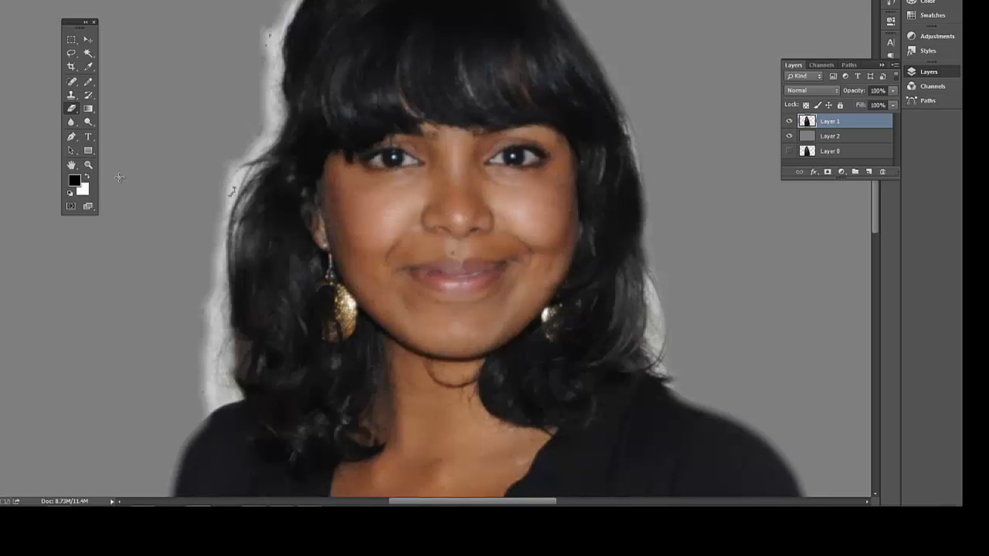
Try the Background Eraser Tool on the white fringe beside the lower hair on Layer 1, and undo the strokes.
left_click(70, 111)
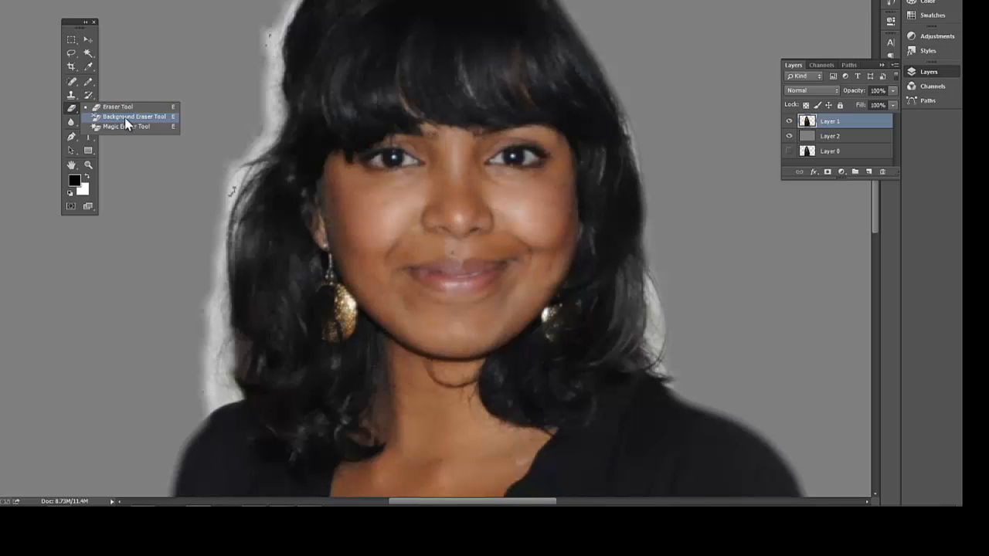
left_click(125, 117)
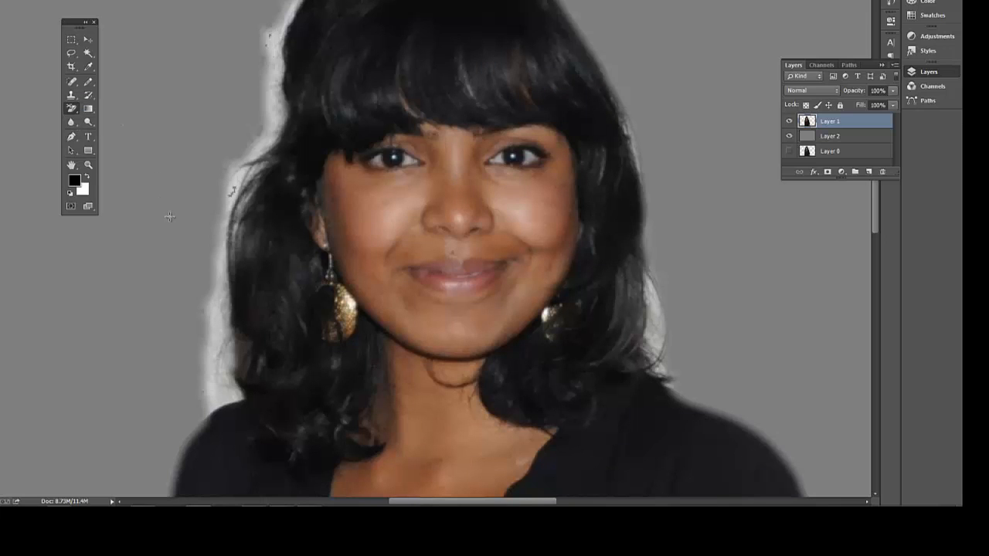
left_click(209, 342)
left_click(209, 361)
left_click(208, 387)
key("ctrl+alt+z")
Open the Background Eraser's brush settings and erase the white fringe along the outer hair edge on the earring side of Layer 1.
left_click(9, 1)
left_click(10, 4)
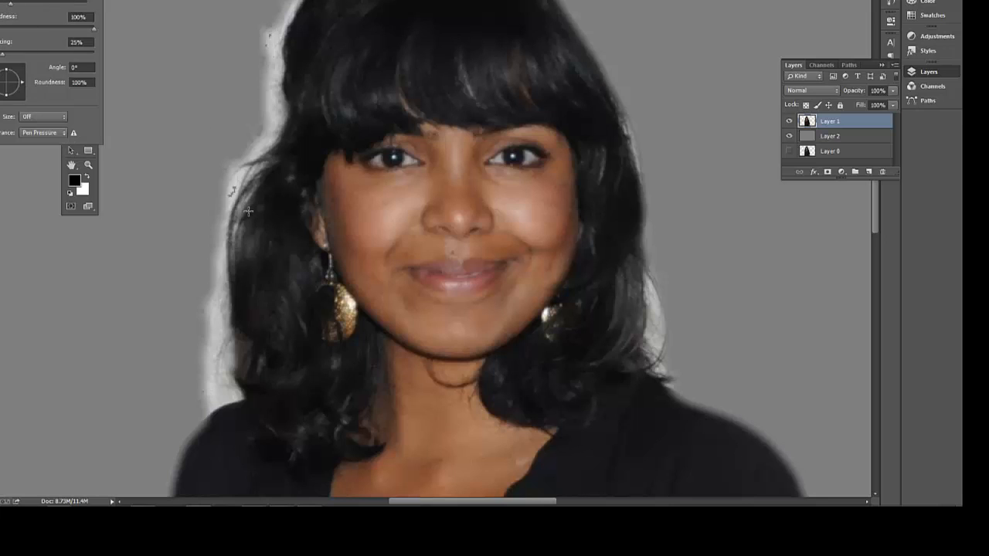
left_click_drag(233, 188, 234, 186)
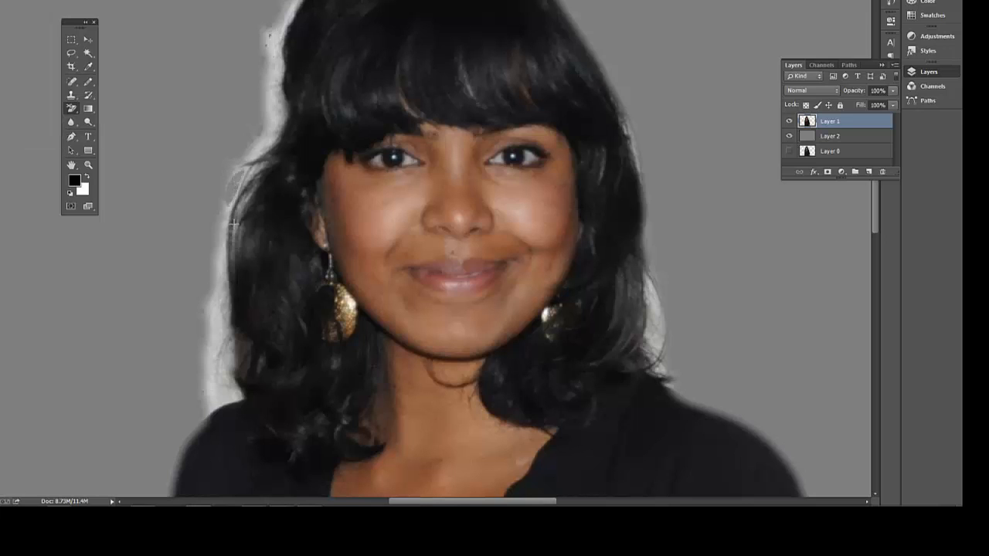
left_click_drag(219, 276, 211, 352)
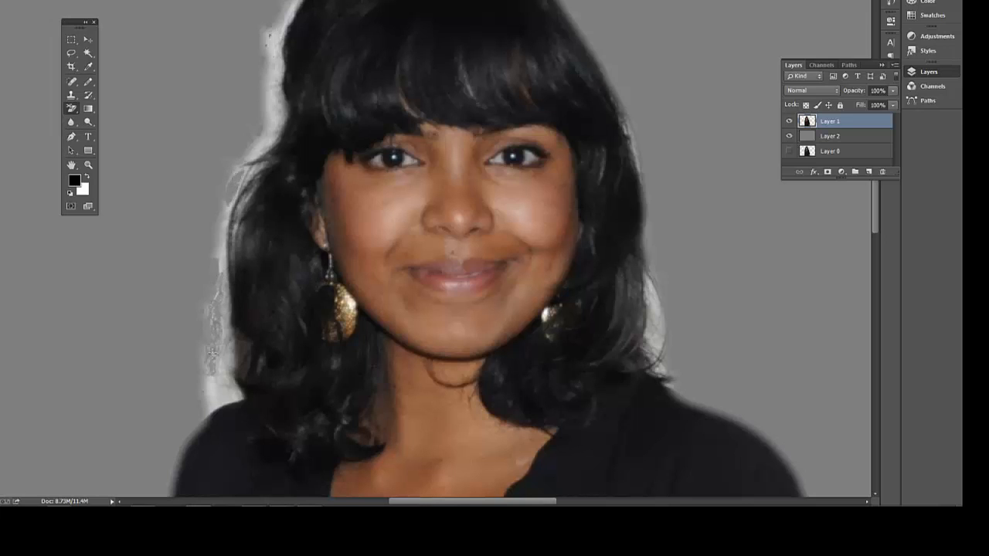
left_click_drag(211, 388, 205, 360)
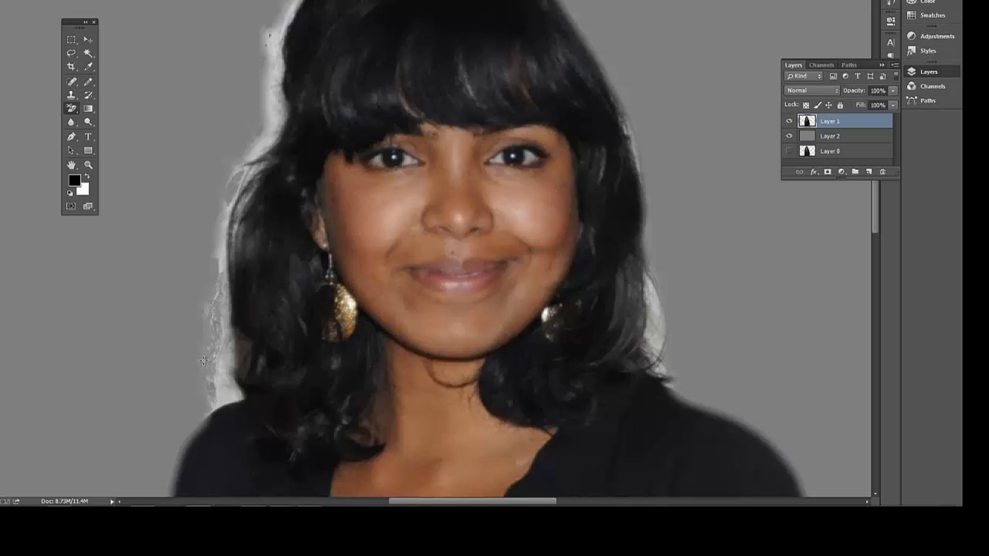
left_click(224, 399)
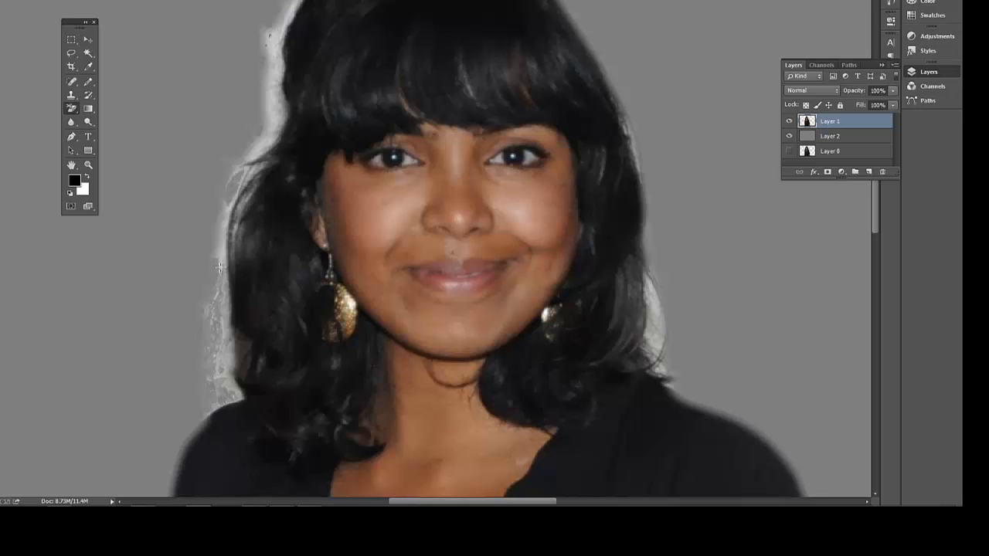
mouse_move(219, 267)
left_mouse_down()
mouse_move(231, 169)
mouse_move(269, 135)
mouse_move(254, 146)
mouse_move(270, 71)
left_mouse_up()
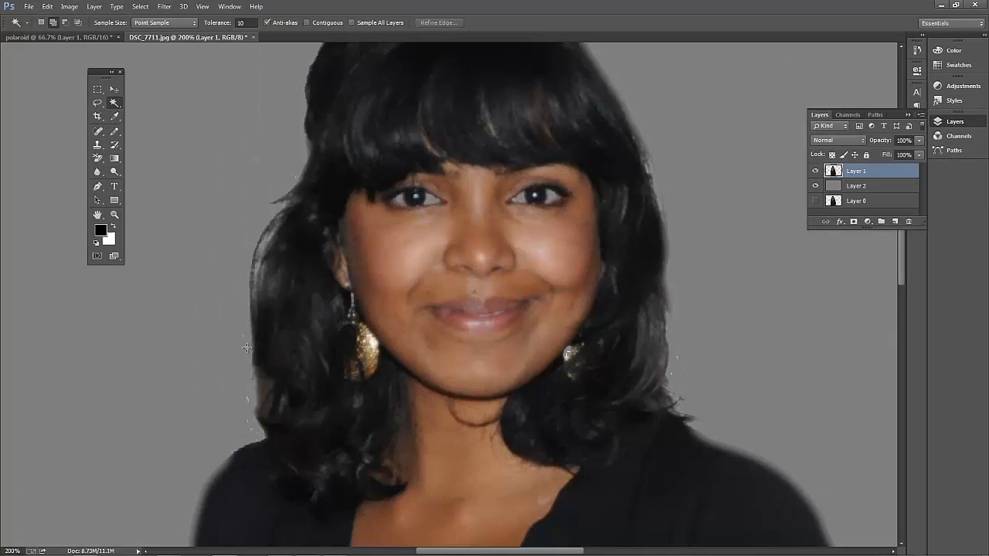
Hide the gray Layer 2 behind the cut-out woman.
scroll(246, 347, "up", 3)
key("ctrl+minus")
key("ctrl+minus")
key("ctrl+minus")
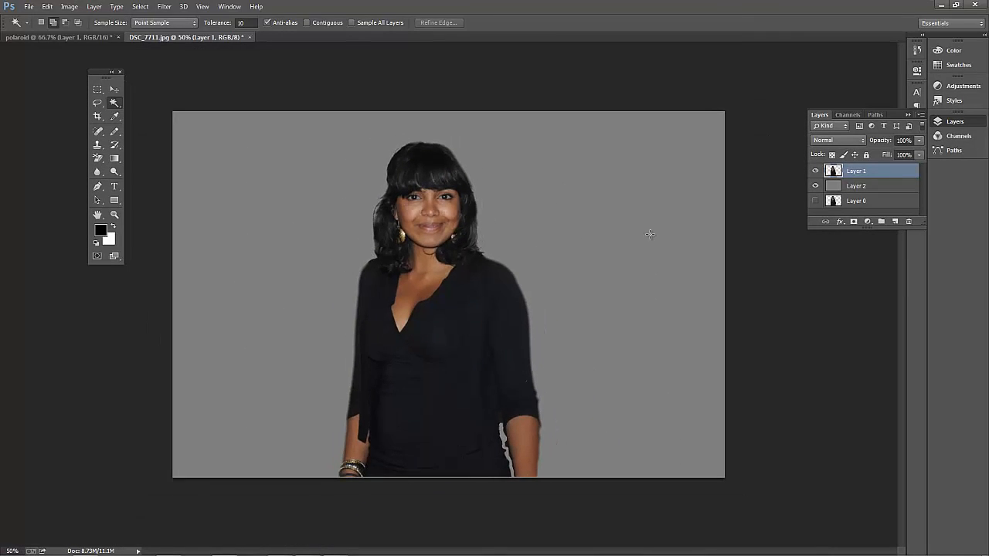
left_click(816, 186)
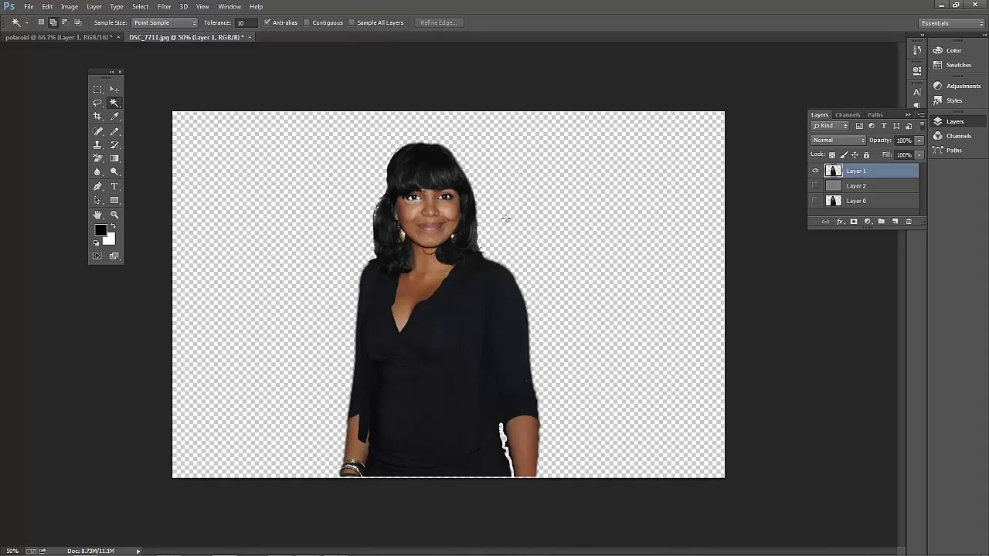
Show Layer 0, make it the active layer, and hide Layer 1.
left_click(817, 201)
key("ctrl+plus")
key("ctrl+plus")
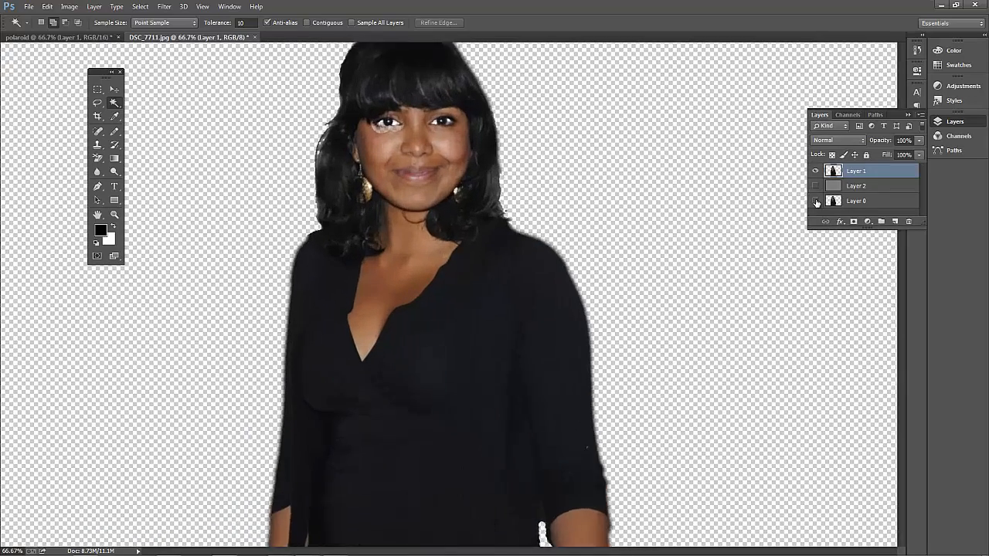
scroll(660, 113, "up", 3)
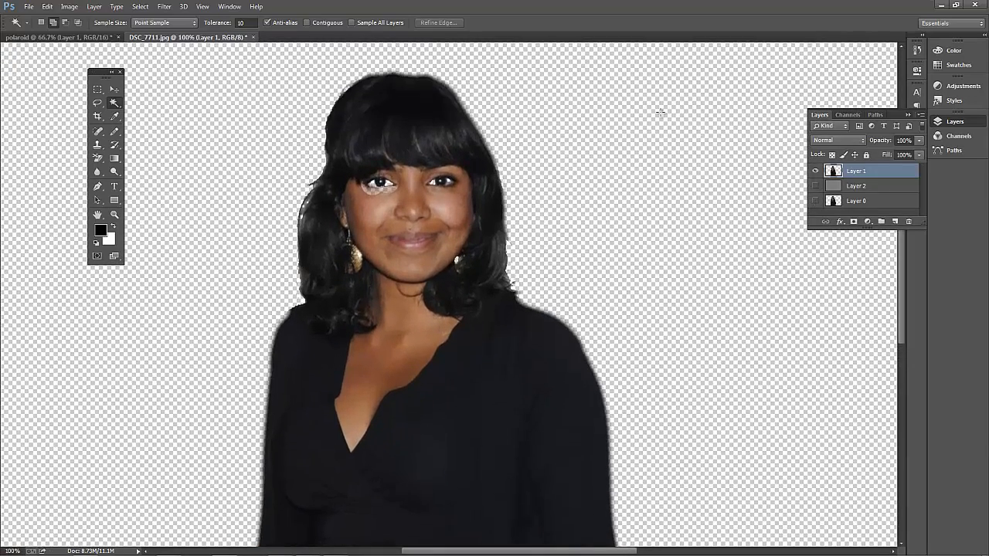
left_click(815, 202)
left_click(844, 205)
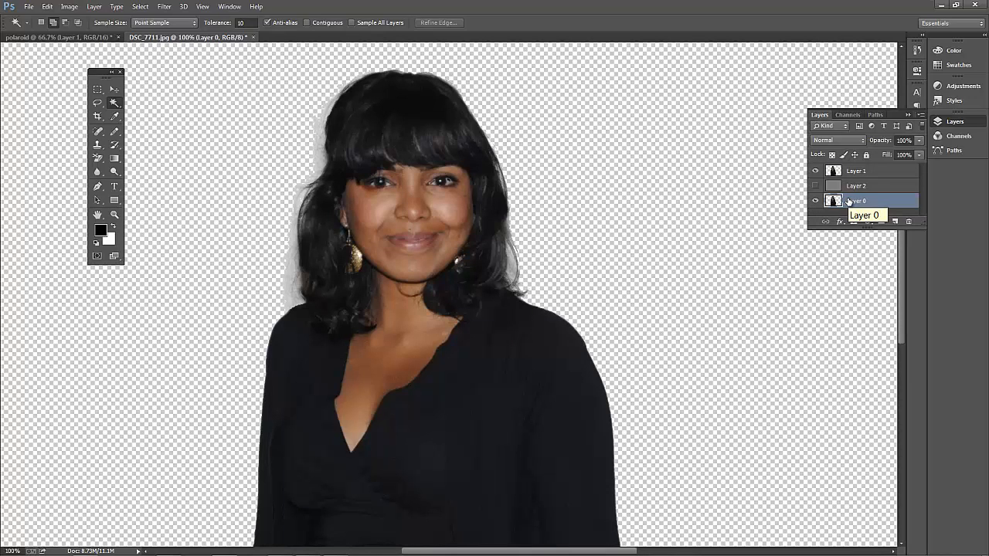
left_click(815, 170)
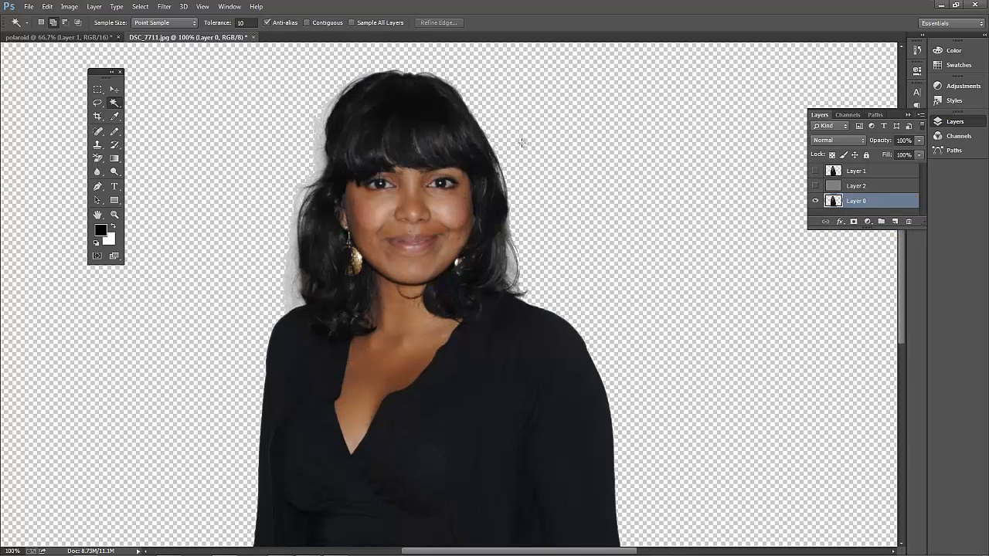
Copy a rectangular area around both eyes from Layer 0 and paste it onto a new layer.
left_click(94, 90)
left_click_drag(342, 156, 481, 215)
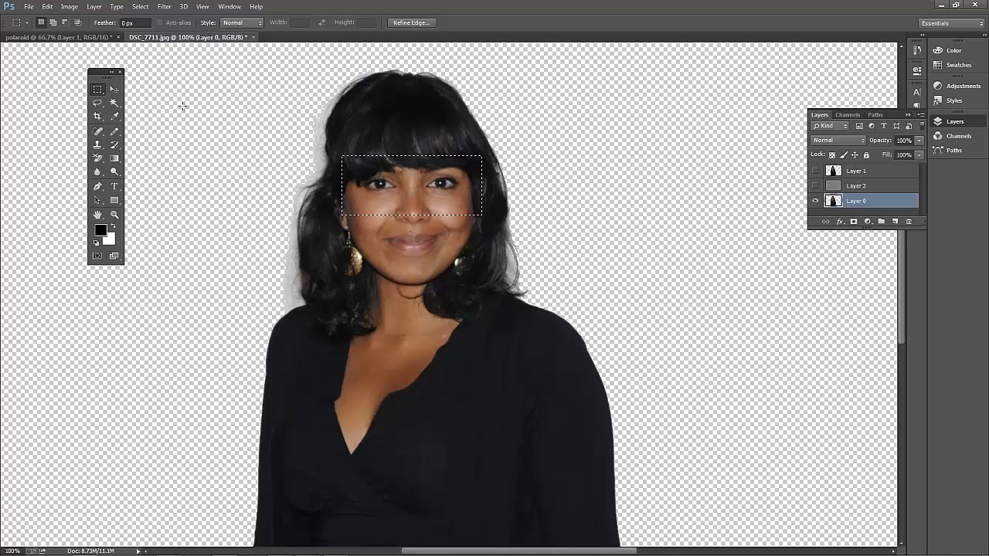
left_click(100, 91)
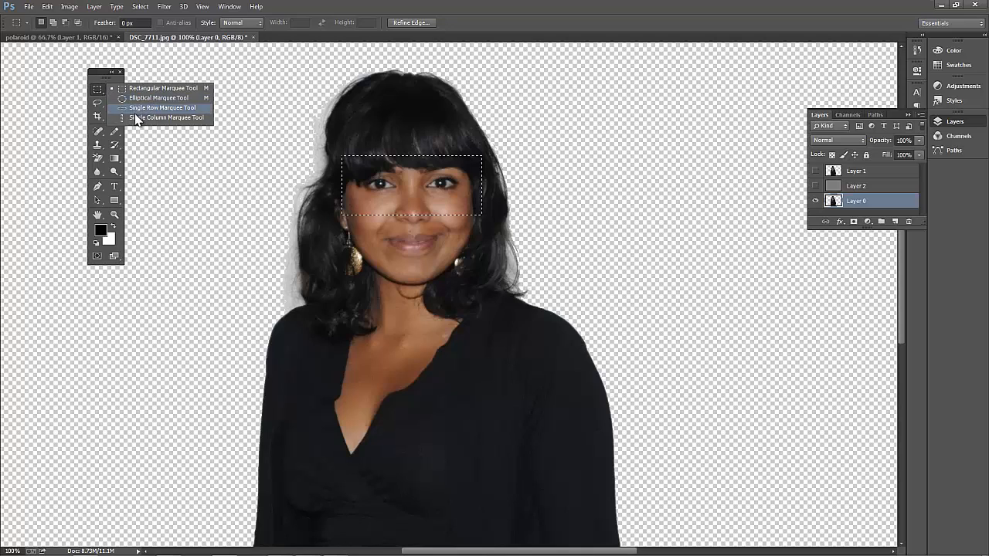
left_click(134, 89)
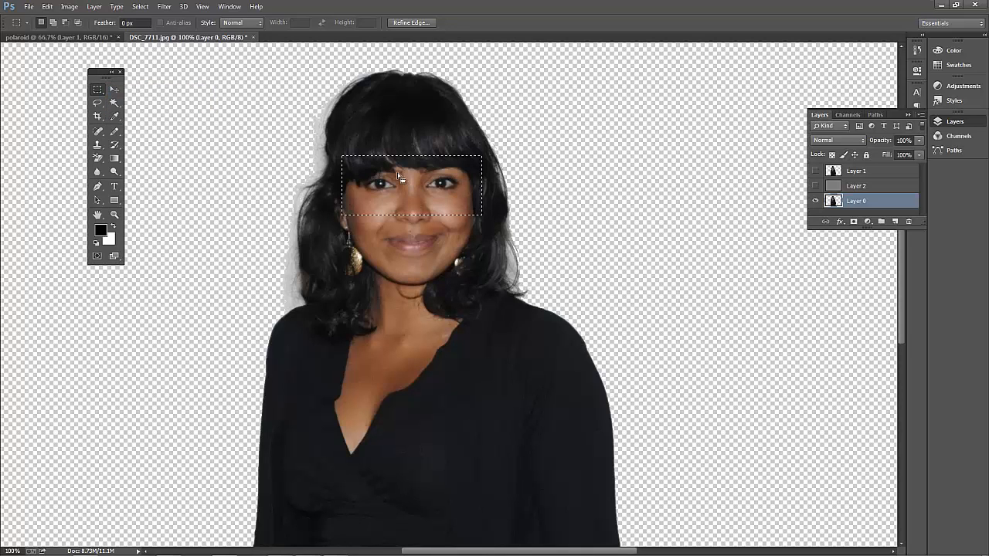
left_click(47, 6)
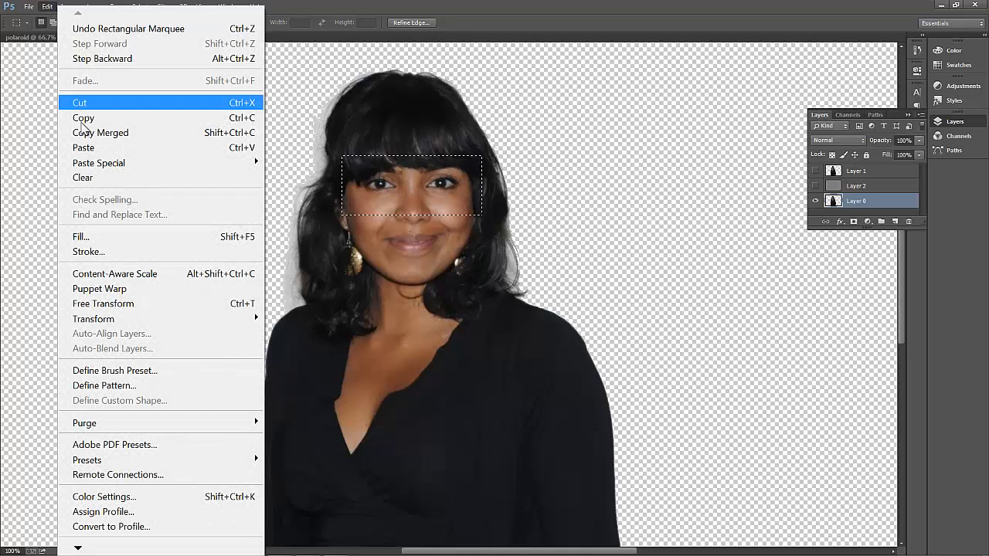
left_click(83, 118)
left_click(47, 6)
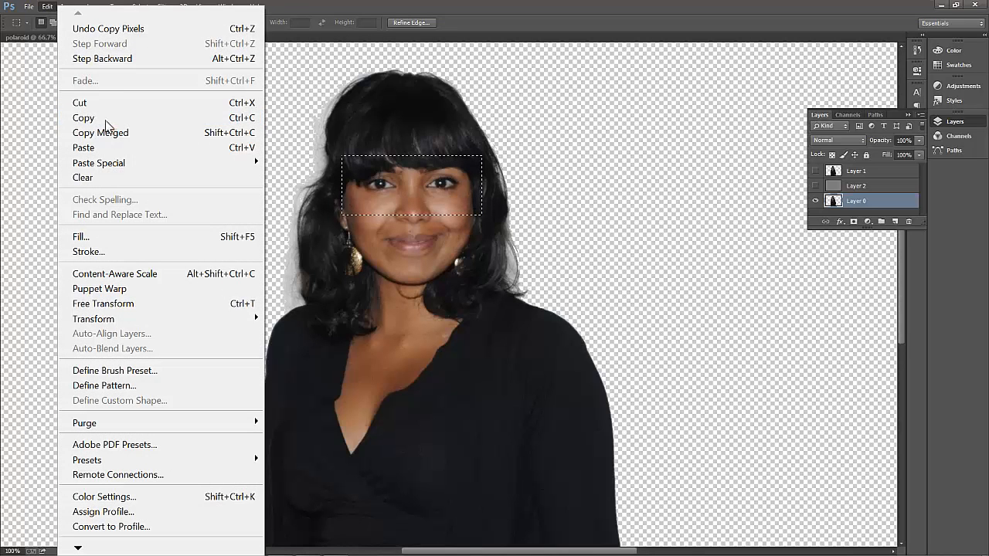
left_click(83, 147)
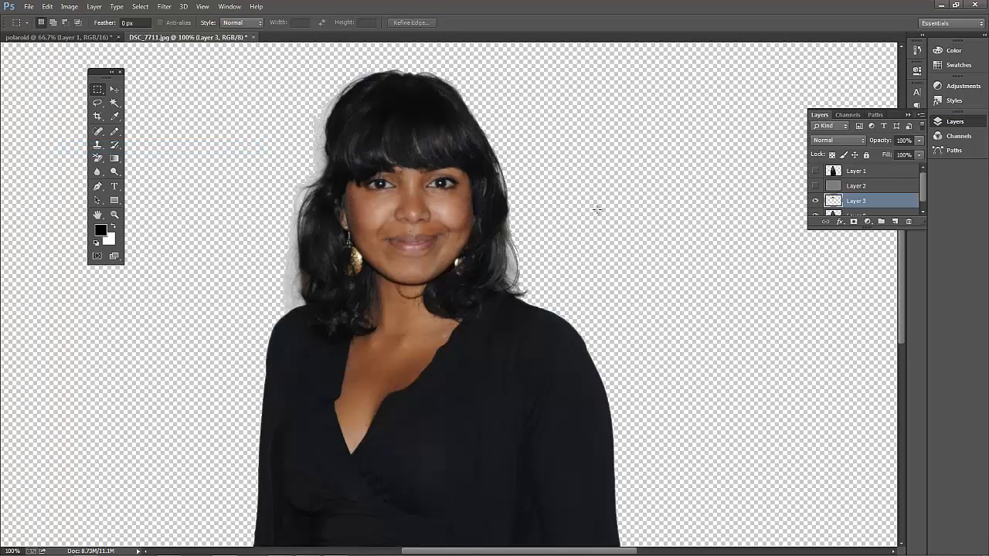
Hide Layer 0, show Layer 1, and move the pasted eye layer above Layer 1.
left_click(816, 216)
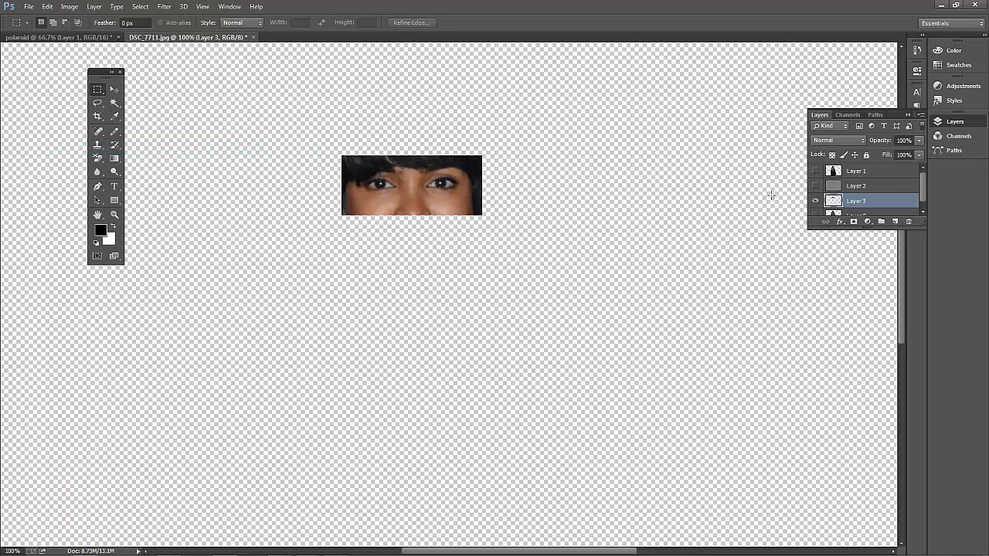
left_click(817, 172)
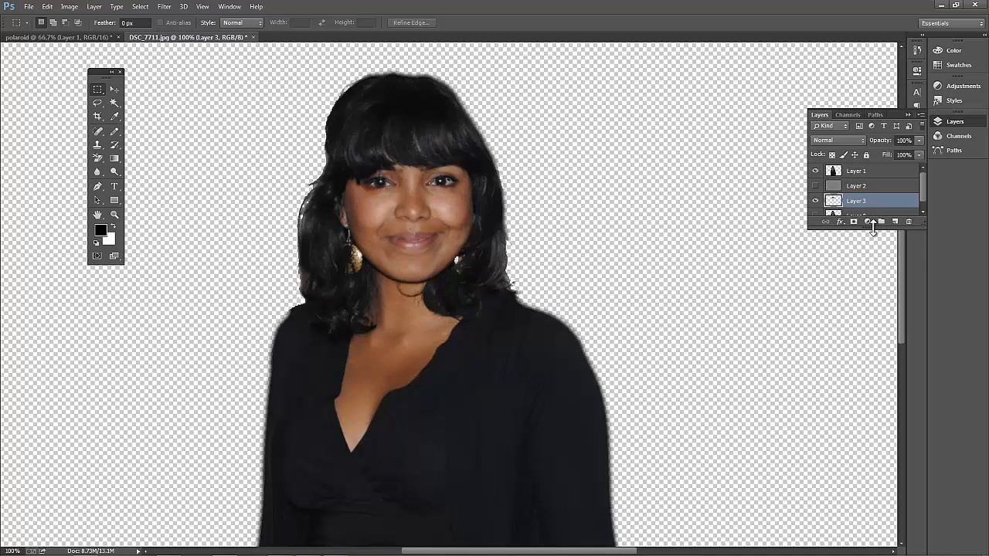
left_click_drag(872, 229, 870, 270)
left_click_drag(874, 199, 873, 172)
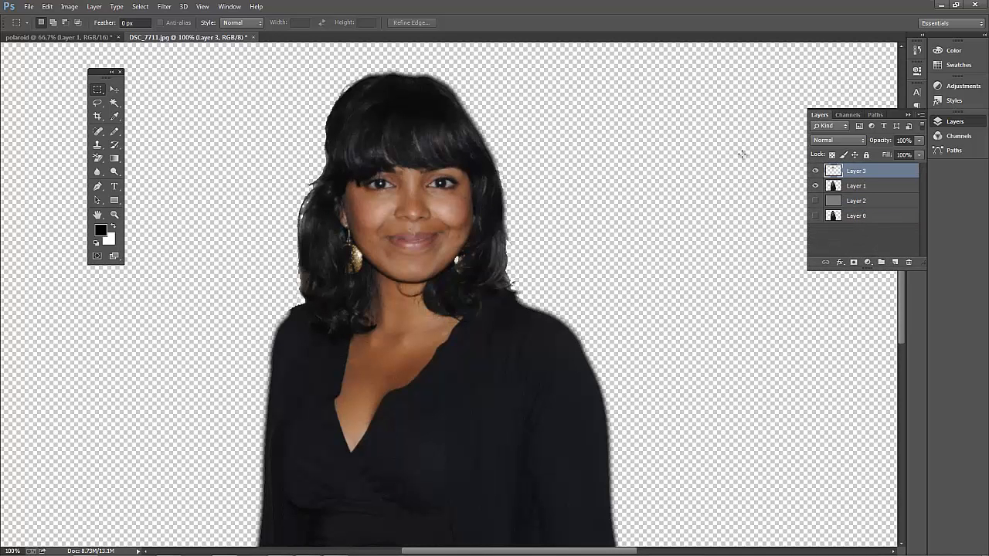
Add another copy of the eye patch as Layer 4 above Layer 3, and hide it.
key("v")
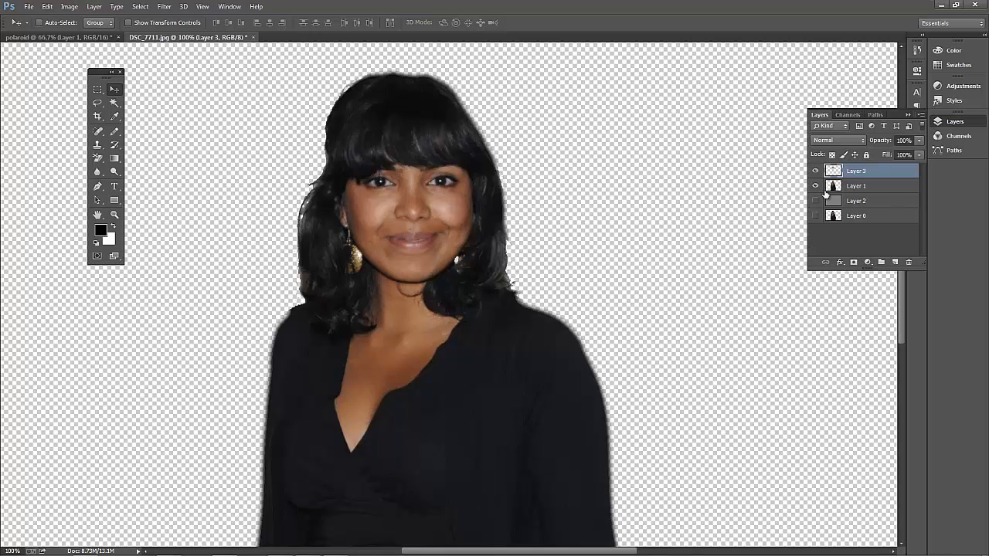
key("ctrl+minus")
key("ctrl+minus")
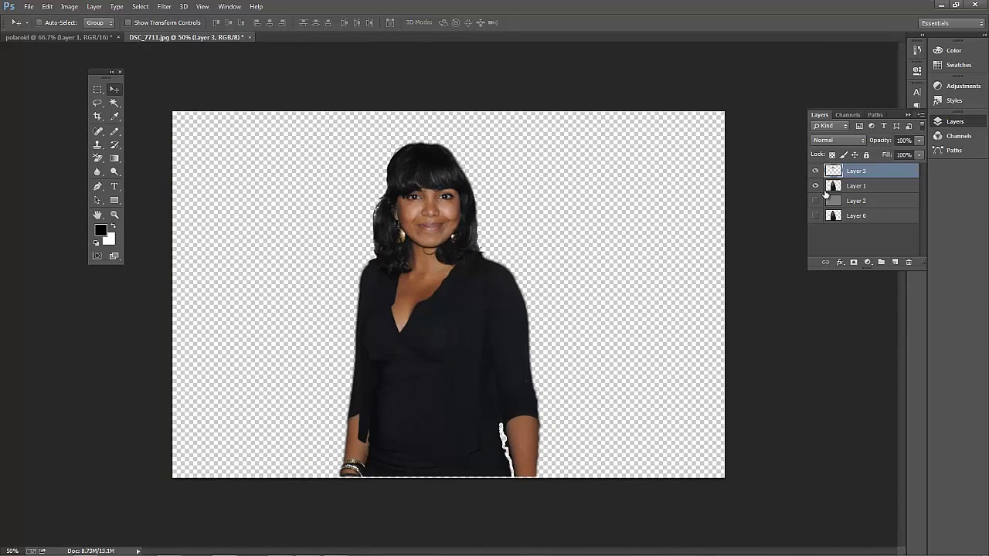
key("ctrl+shift+alt+n")
key("m")
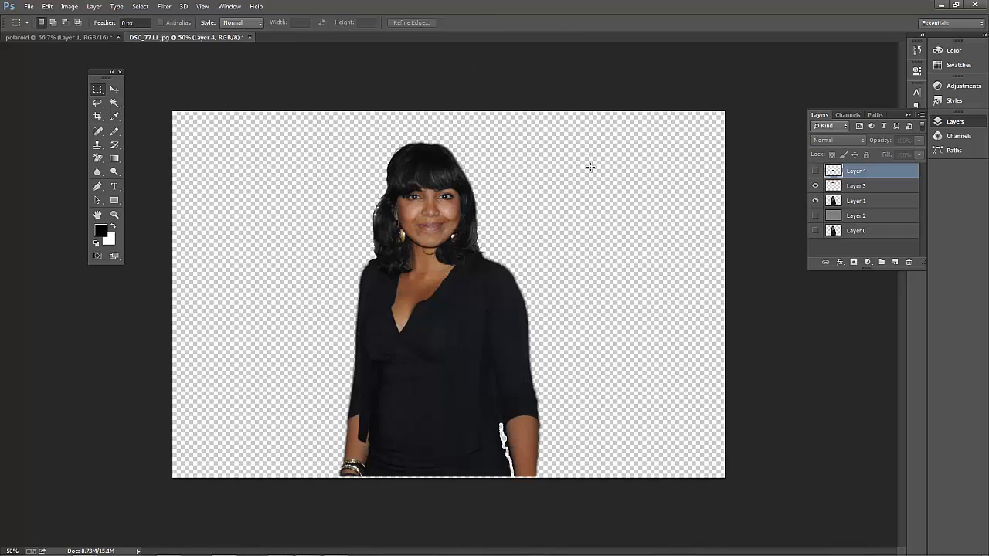
Select the entire canvas and copy all visible layers with Copy Merged.
left_click(140, 6)
left_click(148, 15)
left_click(46, 7)
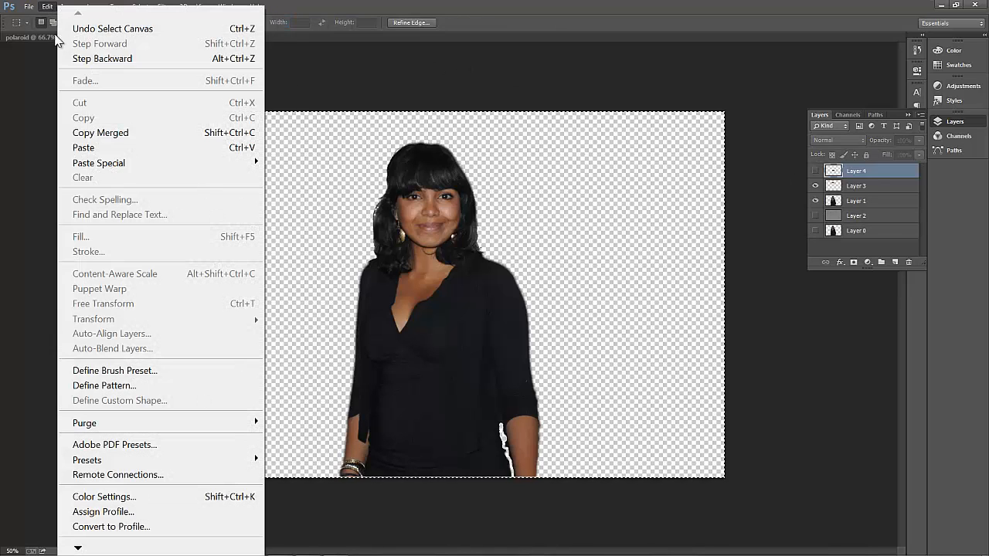
left_click(108, 136)
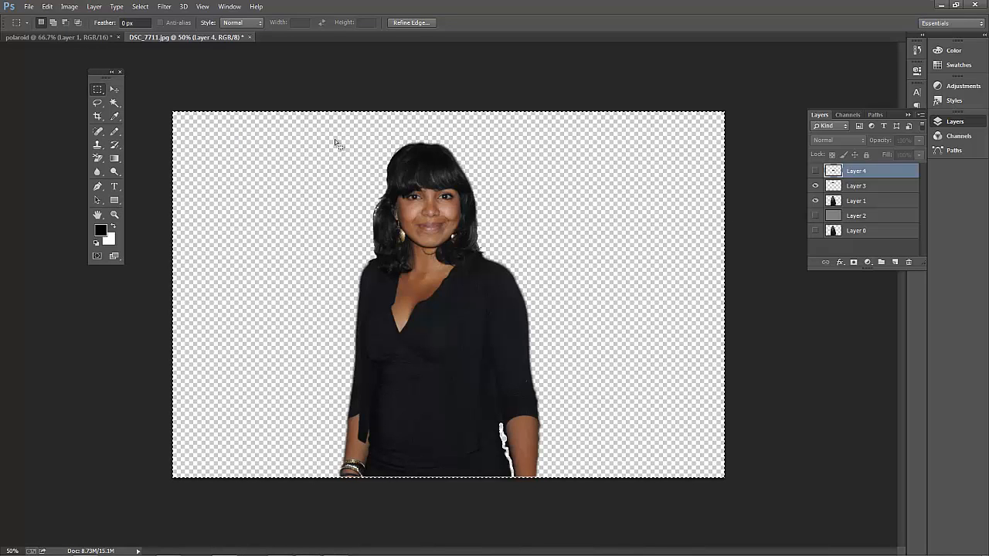
Paste the merged copy as a new layer and move the pasted figure to the right of the original woman.
left_click(47, 7)
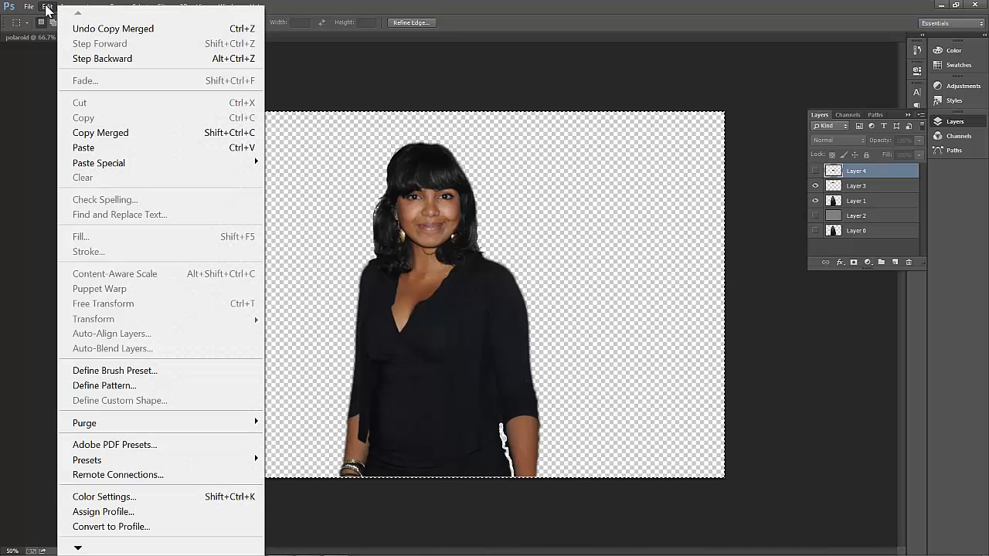
left_click(84, 147)
key("v")
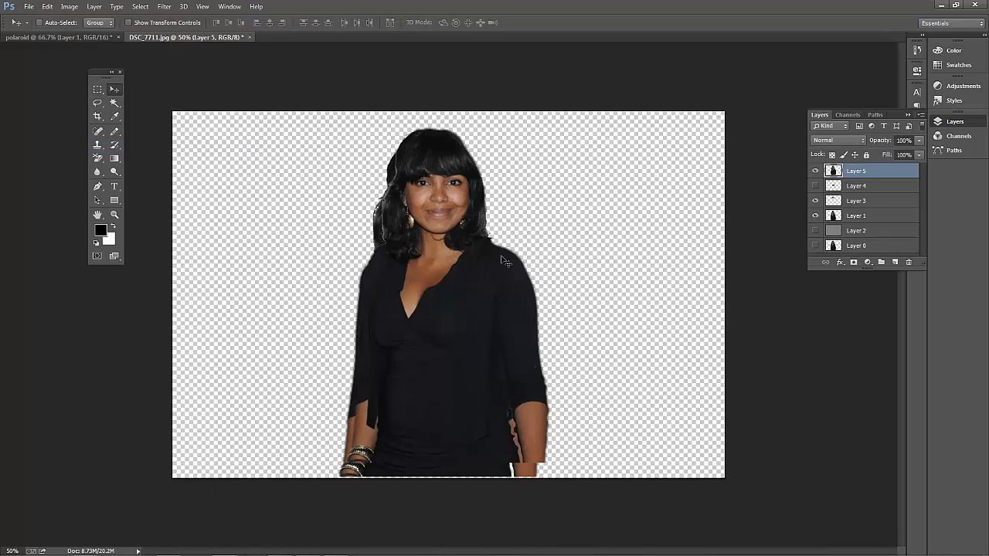
left_click_drag(492, 280, 654, 309)
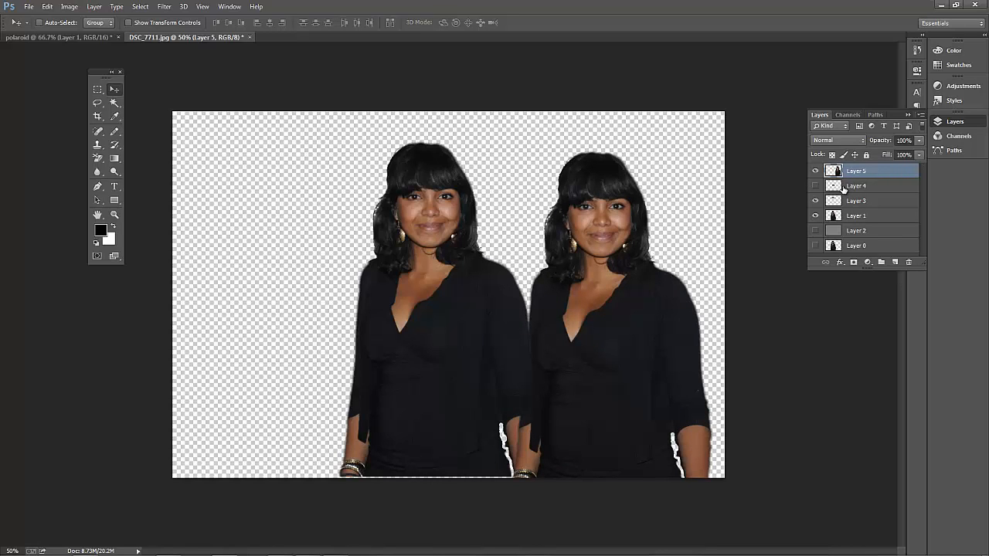
Hide the pasted Layer 5, and toggle Layer 1's visibility off and on.
left_click(815, 171)
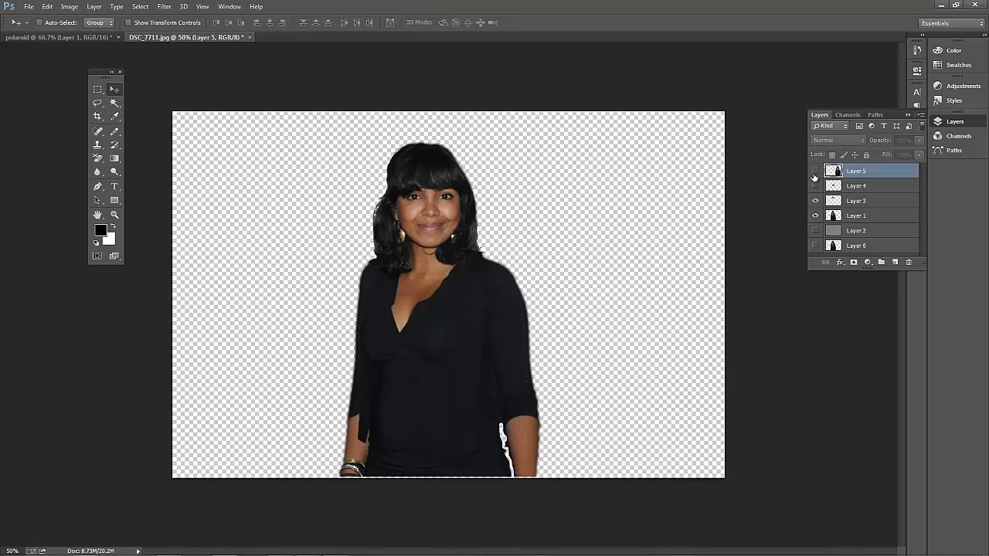
left_click(815, 215)
left_click(815, 215)
Select the entire canvas, then make Layer 0 active and toggle its visibility on and off.
left_click(146, 6)
left_click(151, 17)
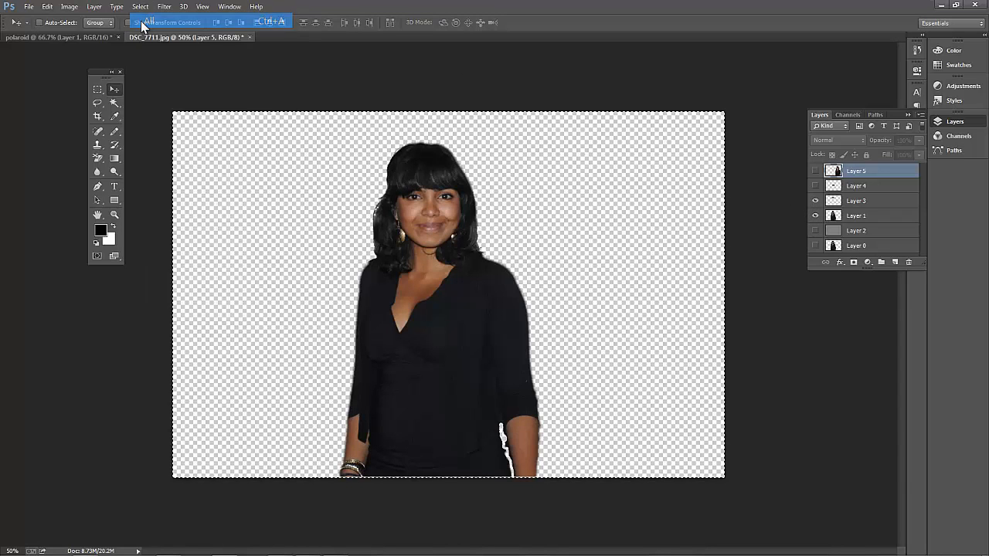
left_click(858, 204)
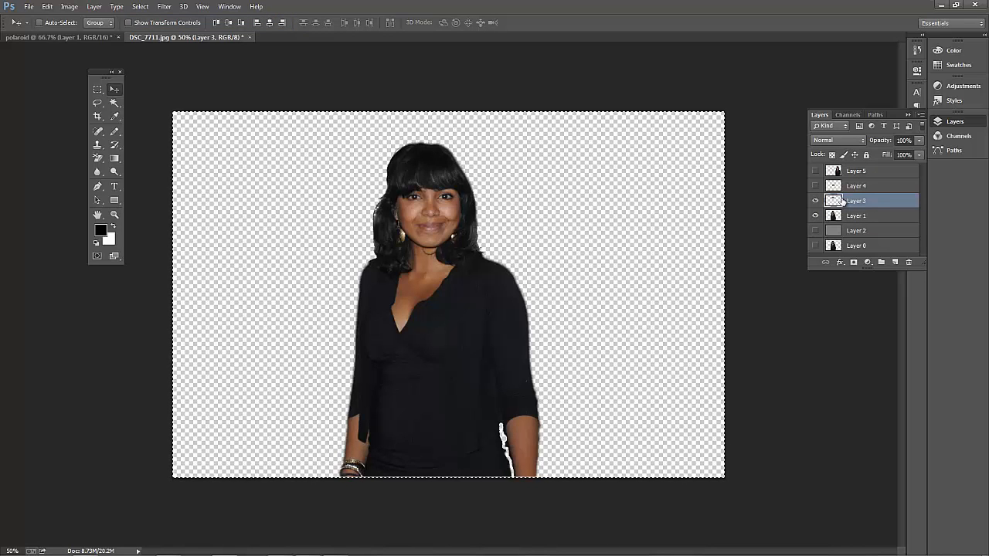
left_click(845, 247)
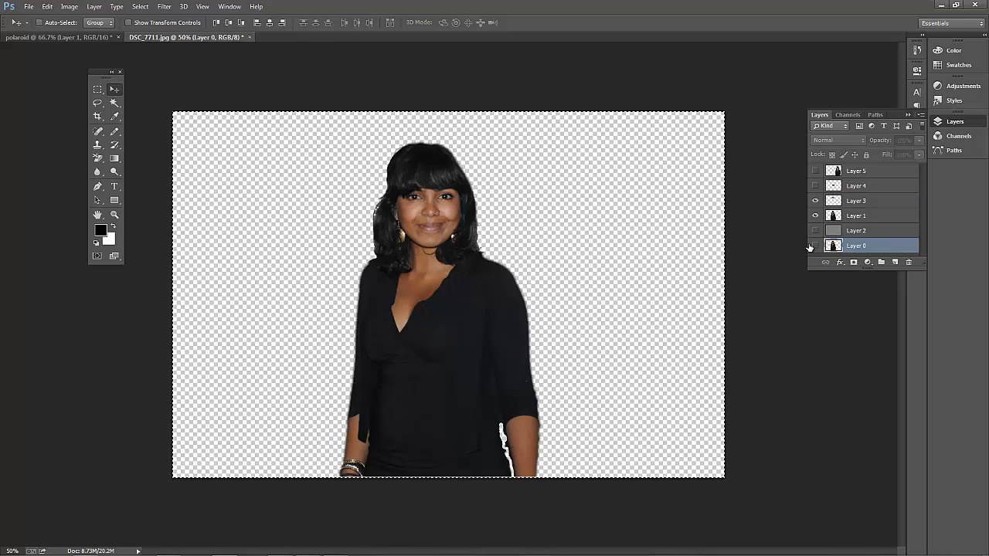
left_click(817, 246)
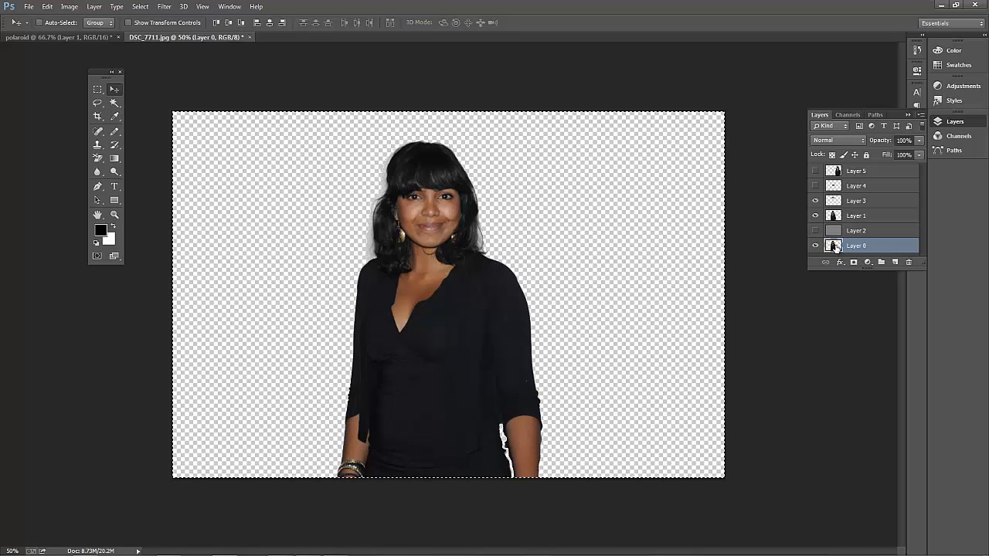
left_click(815, 246)
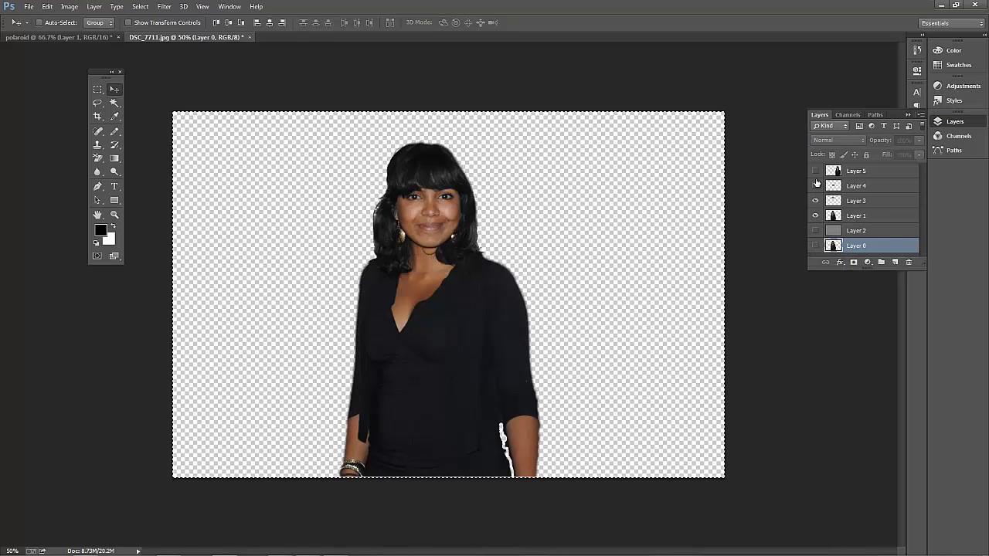
Show Layer 5 and hide Layers 3 and 1 so only the merged figure is displayed.
left_click(815, 171)
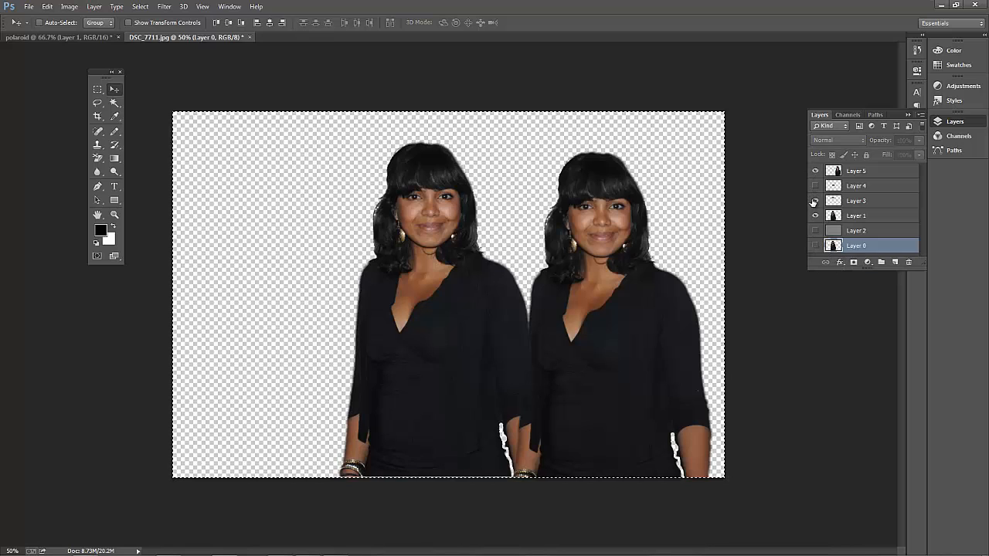
left_click(815, 201)
left_click(815, 216)
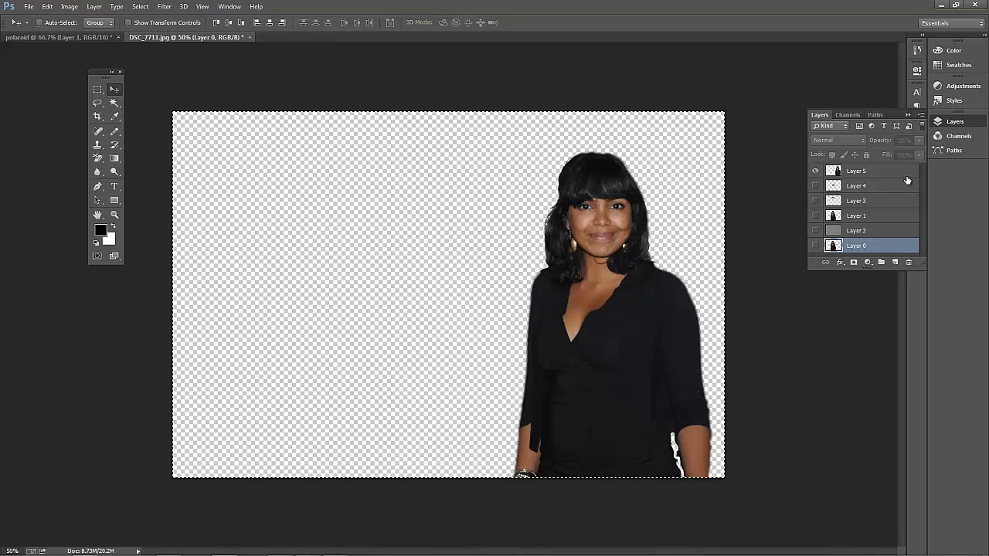
Load the outline of the Layer 5 figure as a selection and copy it with Copy Merged.
left_click(834, 172, "ctrl")
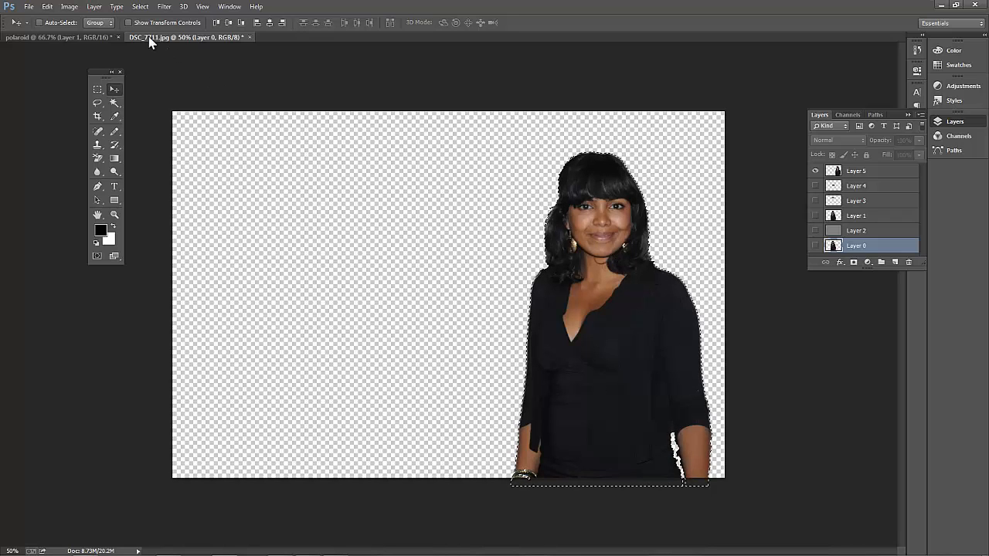
left_click(47, 6)
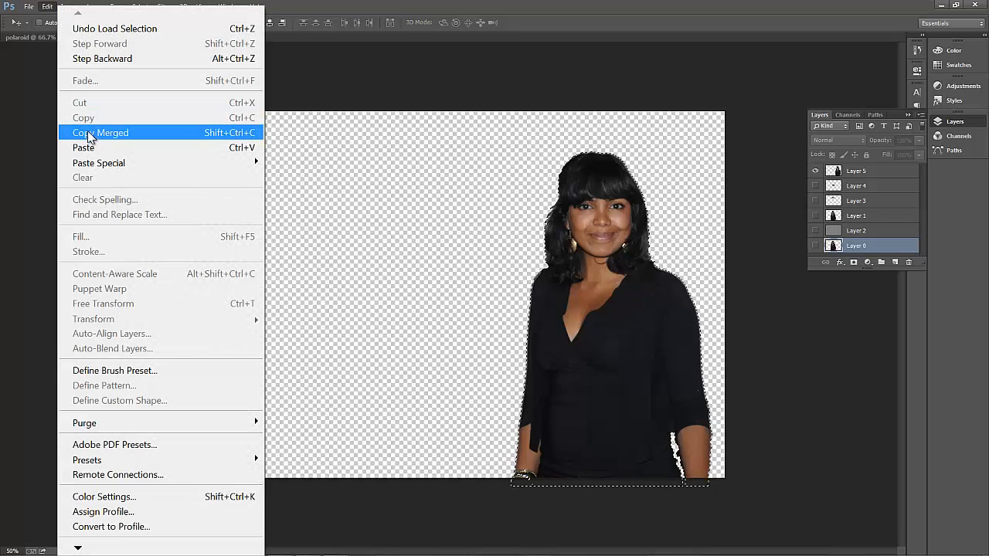
left_click(89, 133)
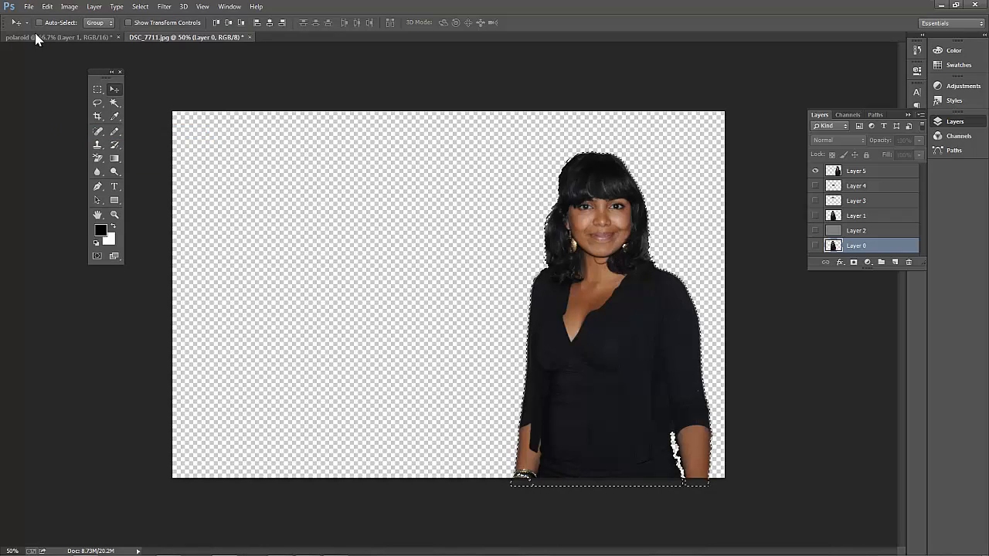
Paste the copied figure into the polaroid document as a new layer and shift it slightly left.
left_click(36, 38)
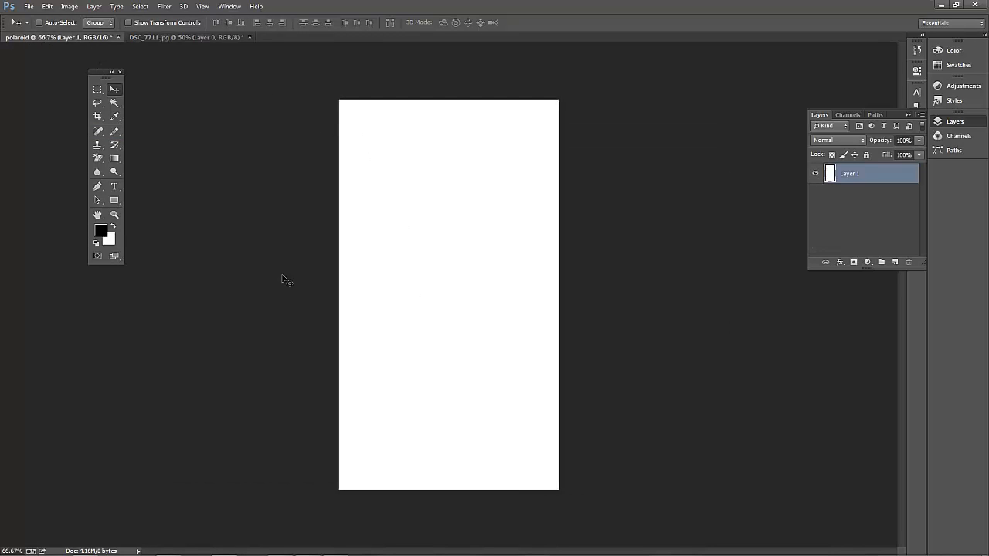
left_click(54, 7)
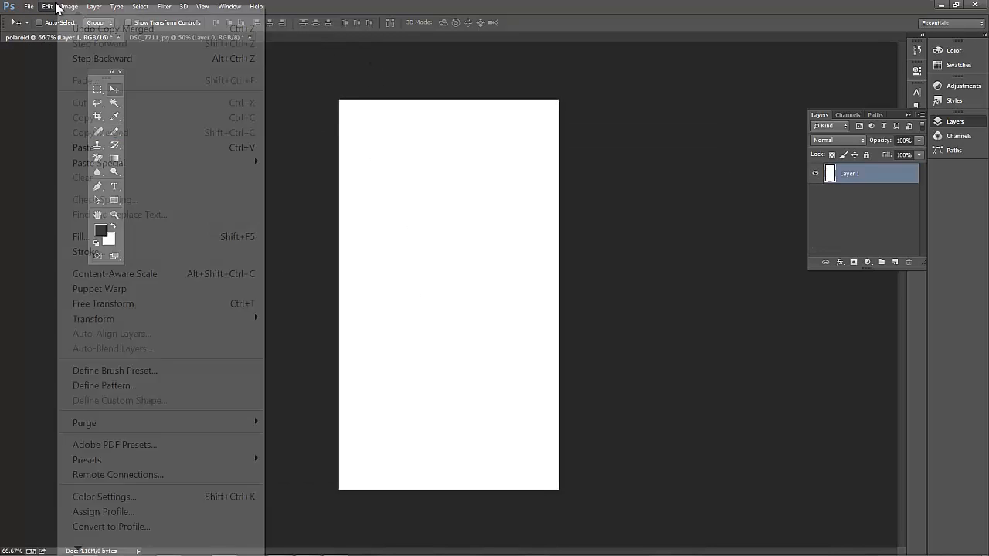
left_click(109, 151)
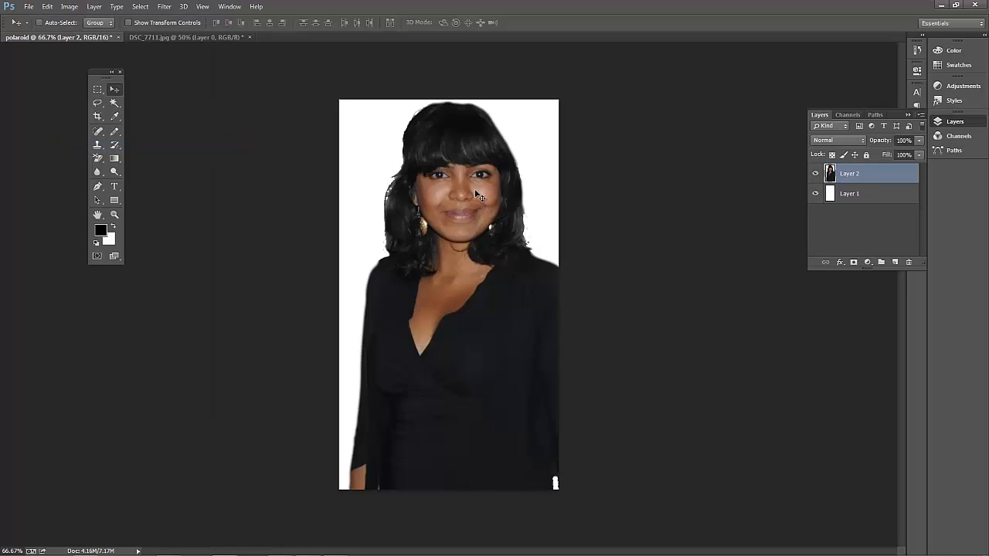
left_click_drag(495, 198, 484, 200)
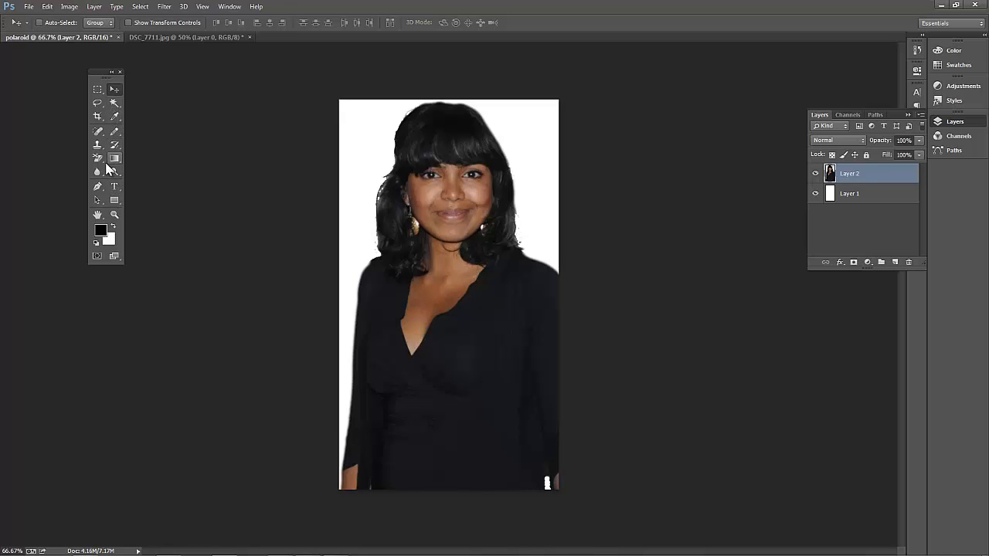
Free-transform the pasted figure to about 56% width and 54% height, fitting it into the canvas's lower-right corner.
left_click(46, 6)
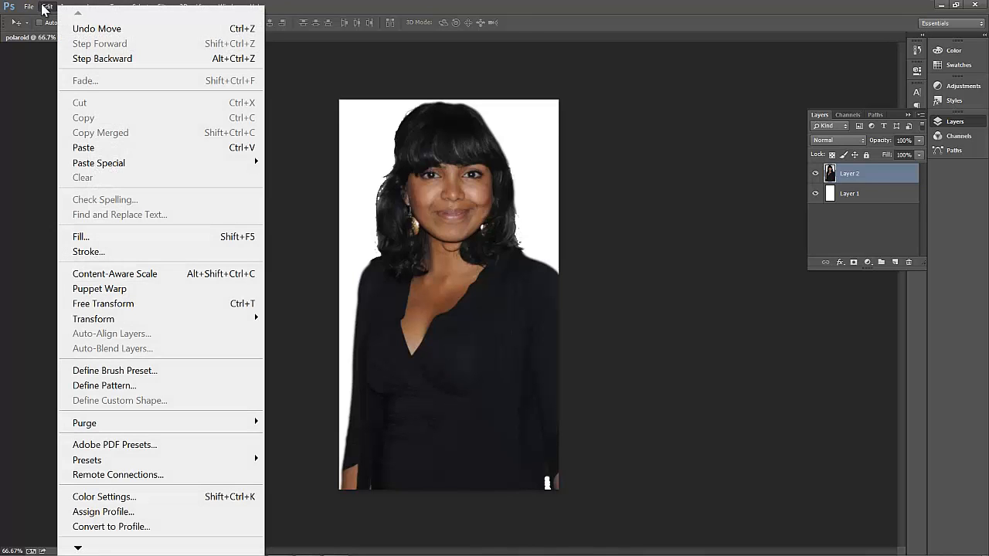
left_click(103, 304)
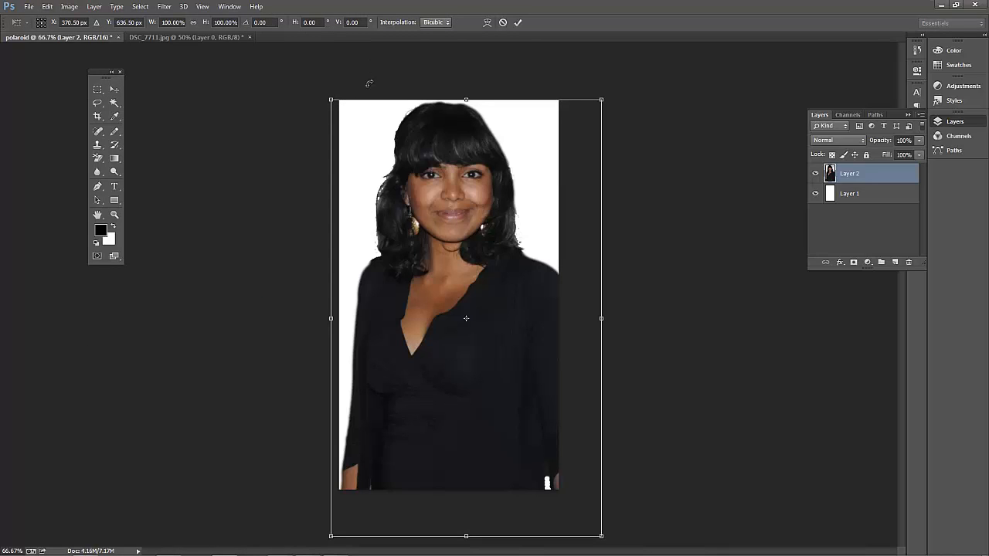
left_click_drag(331, 99, 428, 292)
left_click_drag(472, 364, 431, 321)
left_click_drag(384, 245, 407, 252)
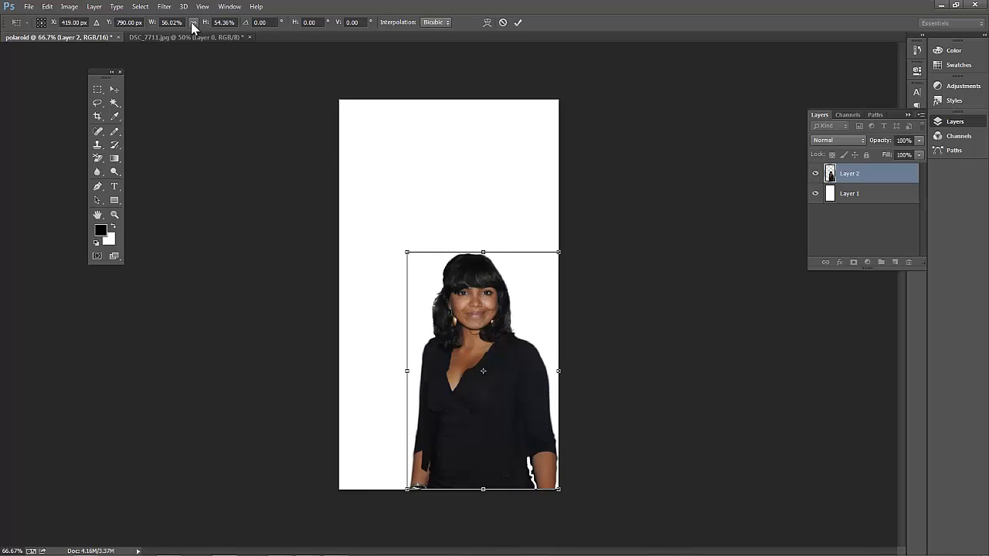
Link the transform's width and height, scale the figure proportionally to about 63%, and rest it on the canvas's lower edge.
left_click_drag(408, 370, 359, 371)
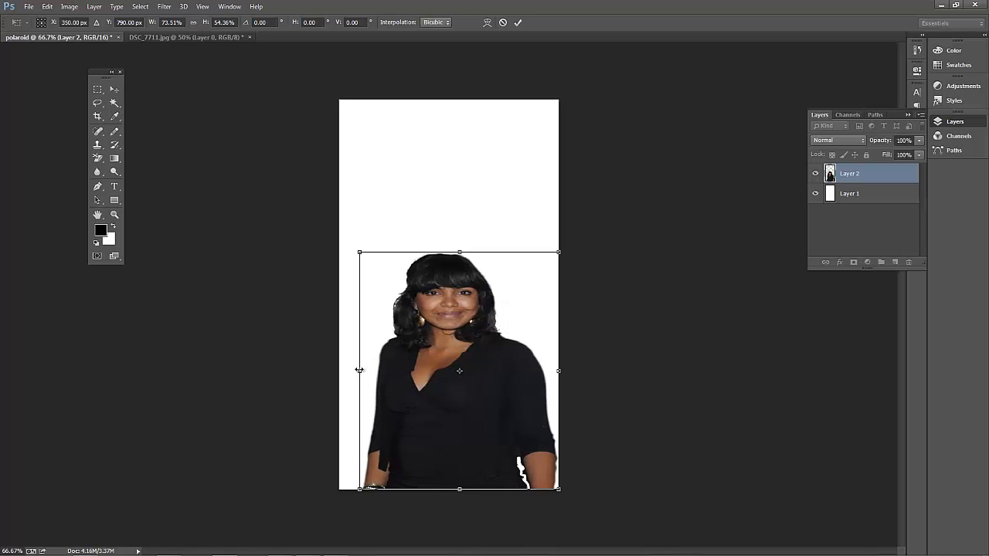
left_click(193, 23)
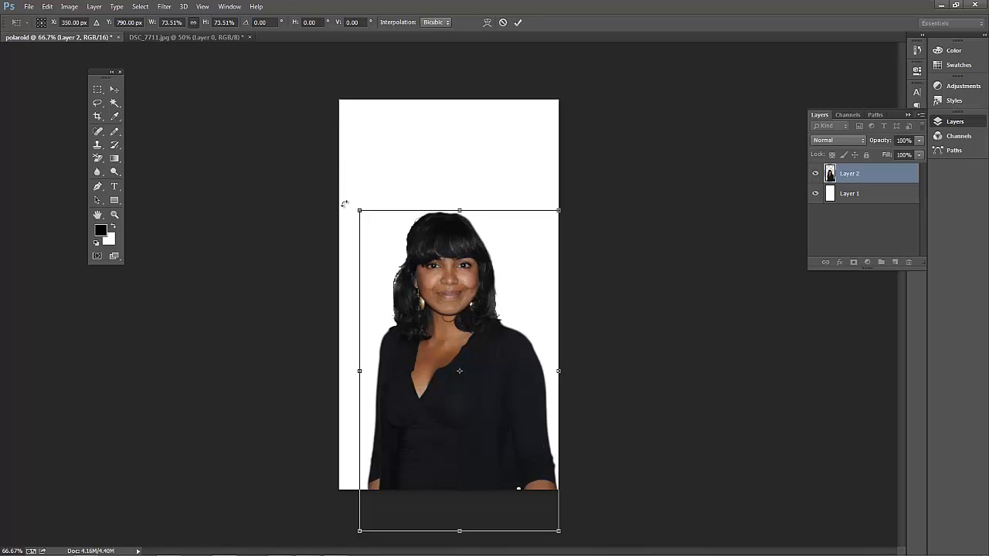
left_click_drag(356, 207, 415, 227)
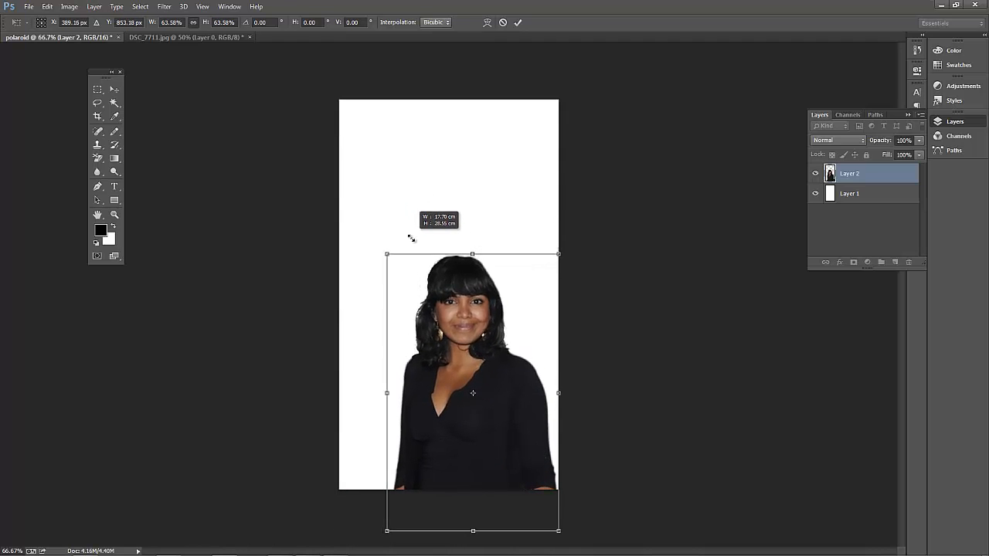
left_click_drag(470, 331, 461, 292)
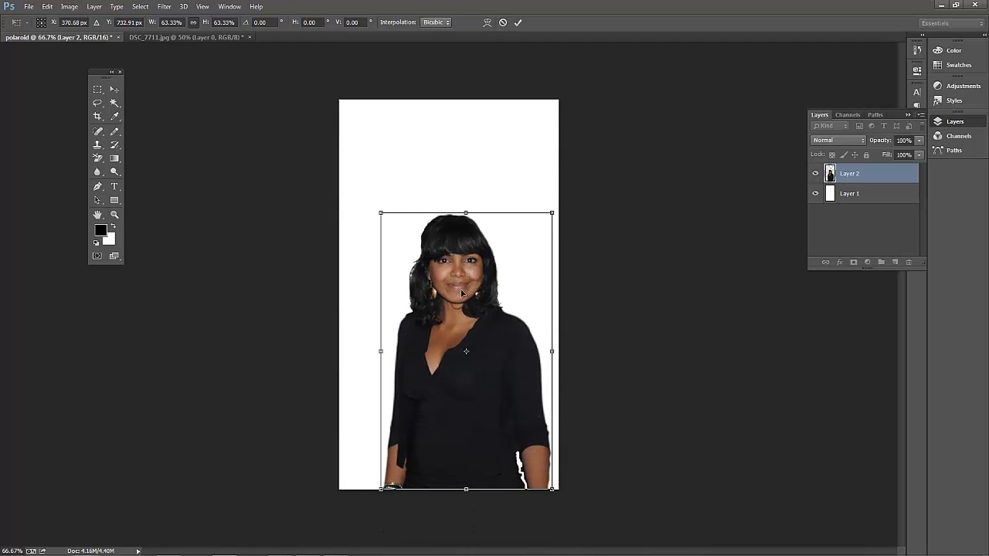